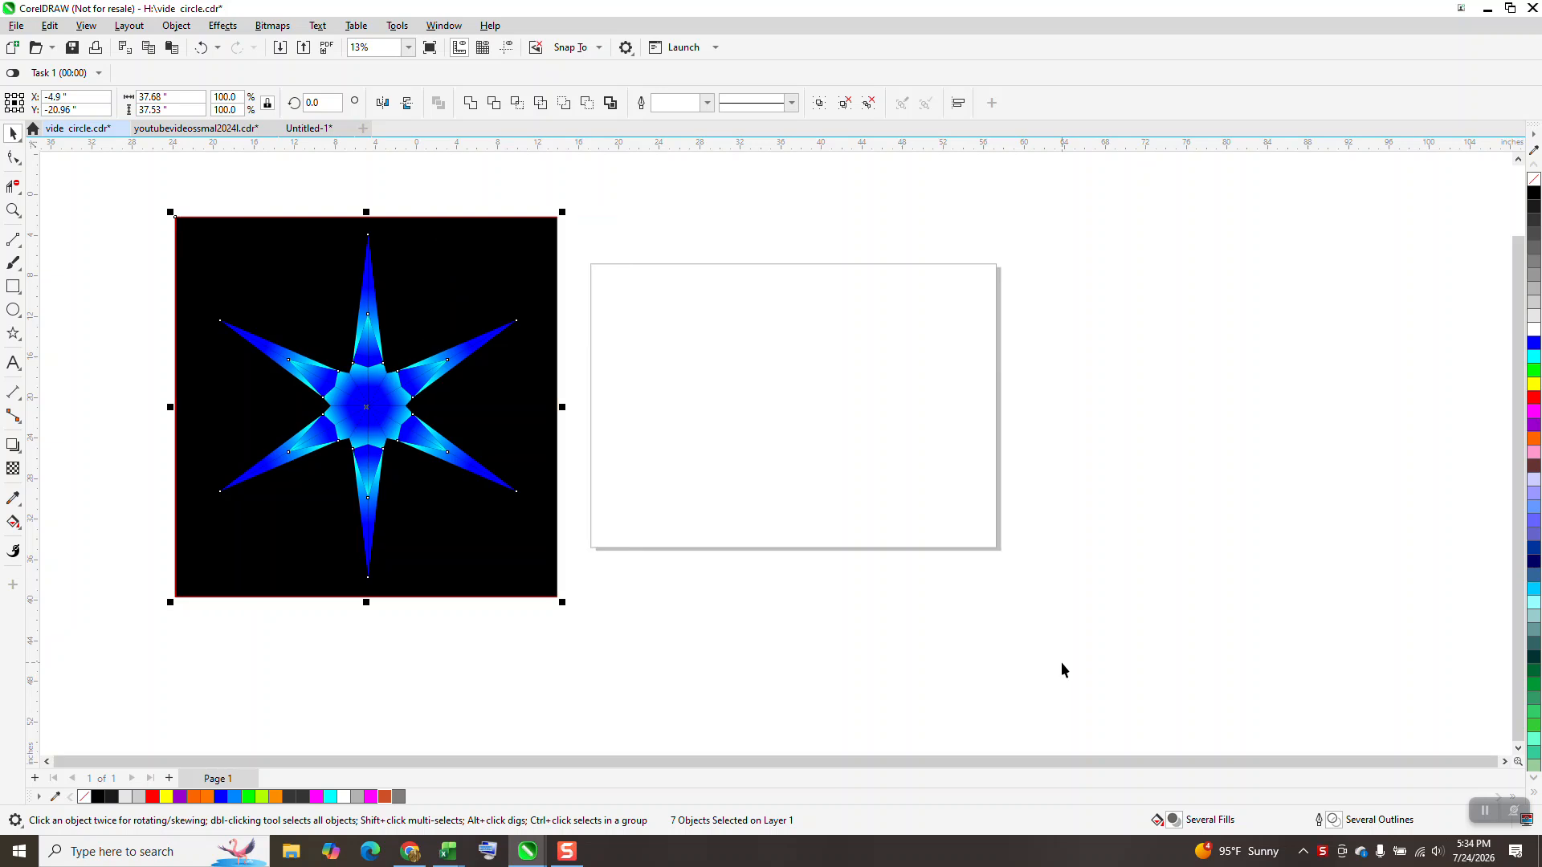
Draw a six-pointed star about 15.7 by 18.2 inches and centre it on the page.
click(20, 344)
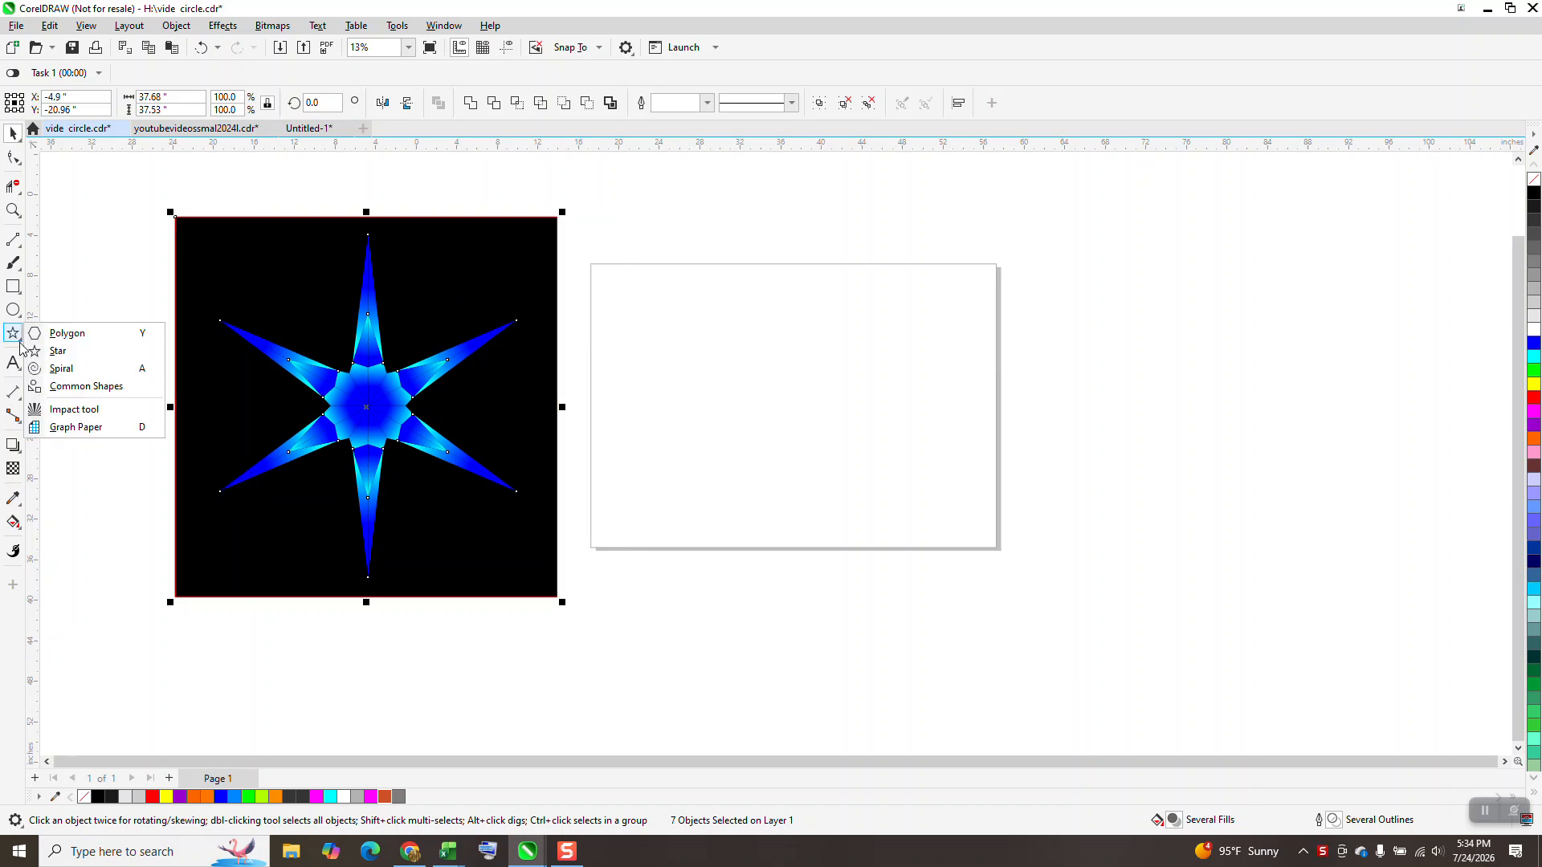
click(53, 350)
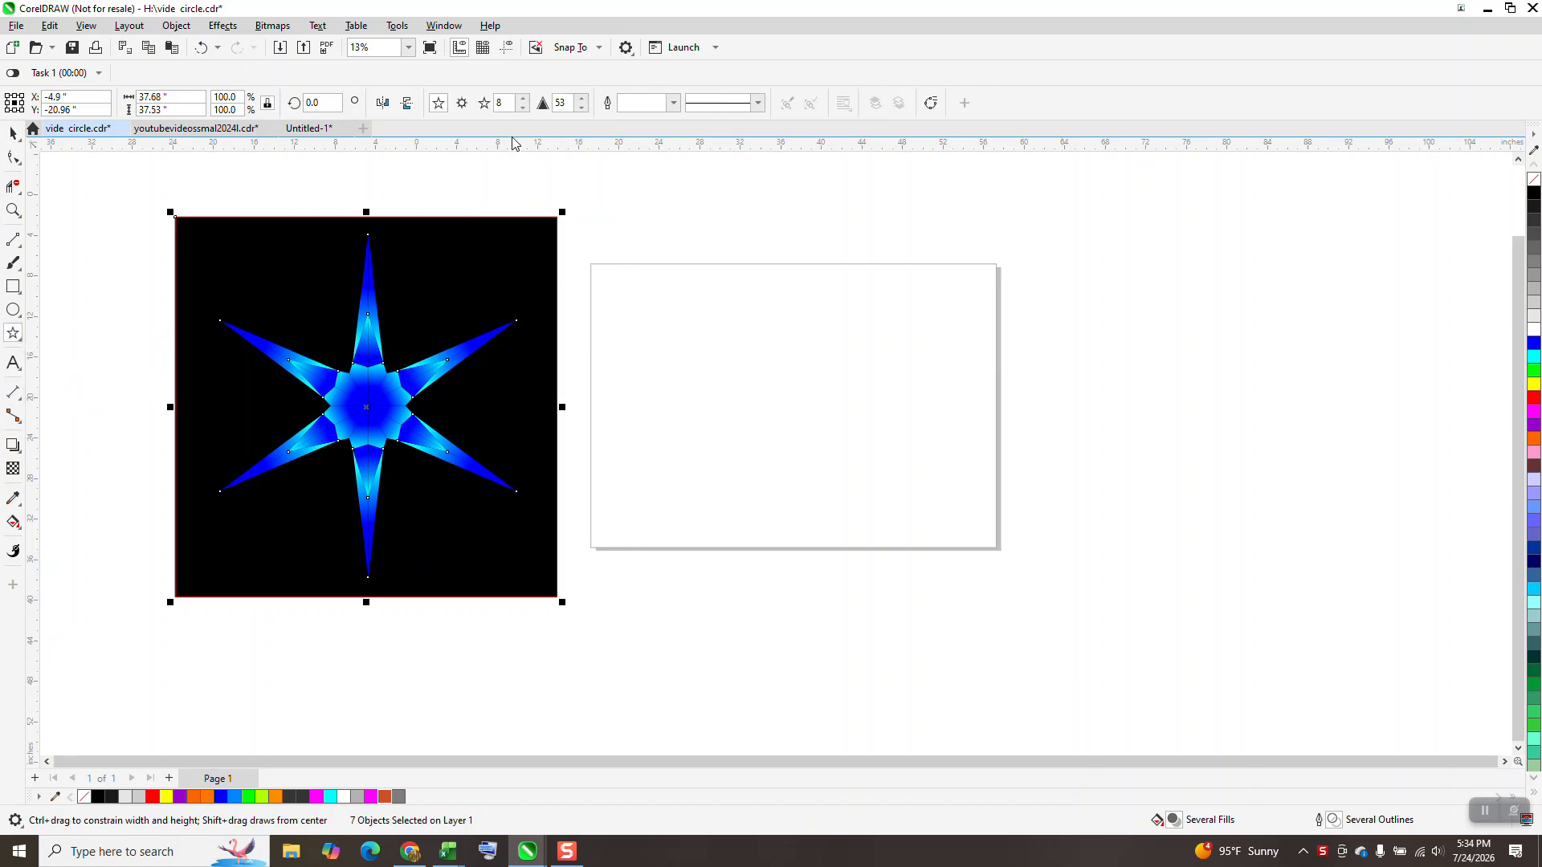
click(522, 107)
drag(889, 330, 792, 502)
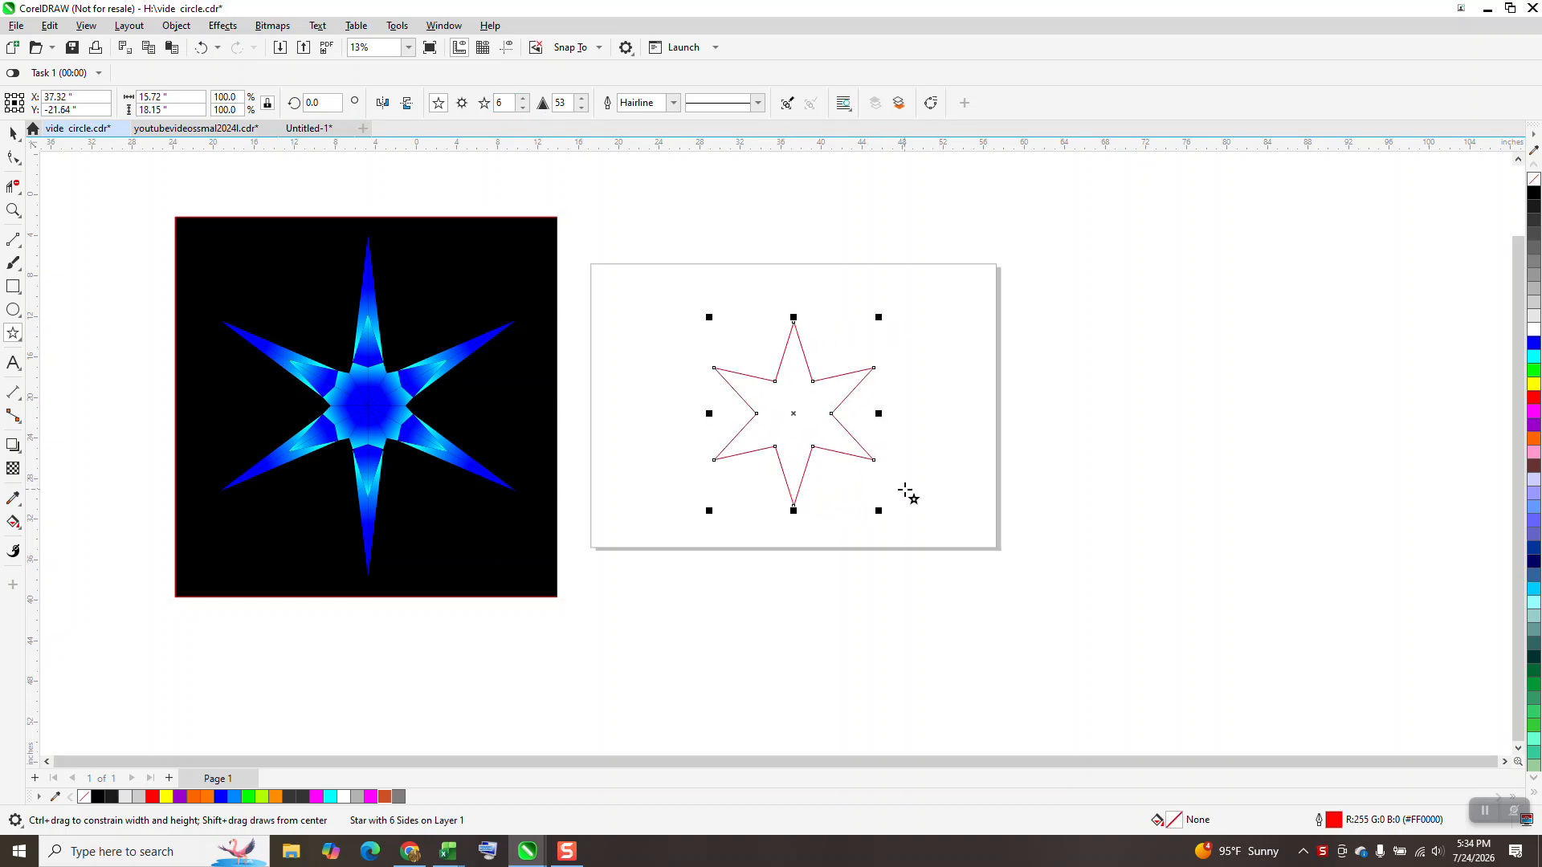
key(Up)
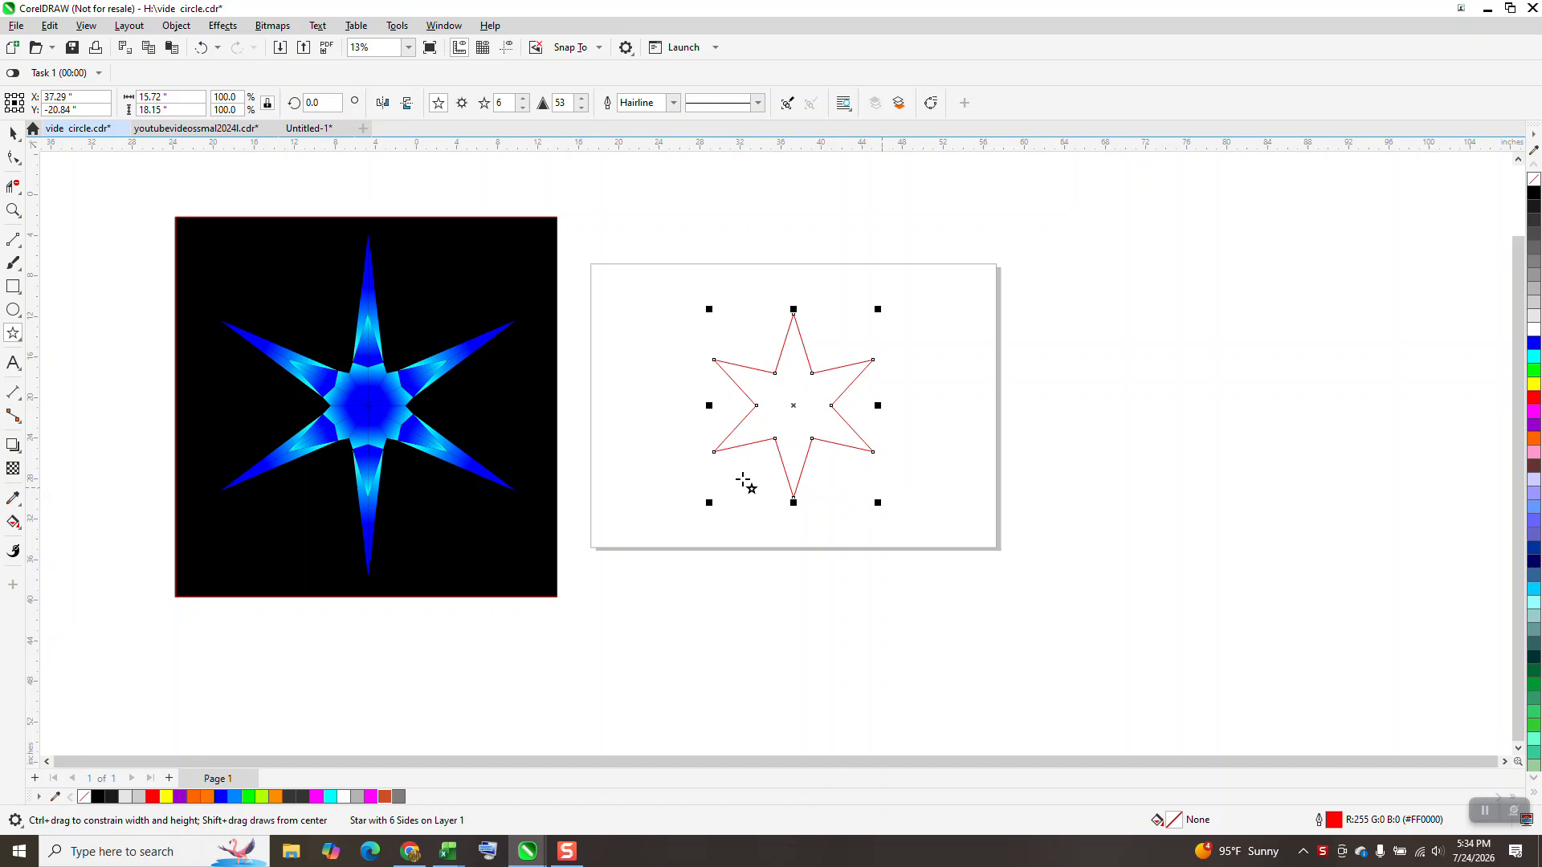
Draw a straight vertical line about 36 inches long and centre it on the page through the star.
click(20, 248)
click(66, 258)
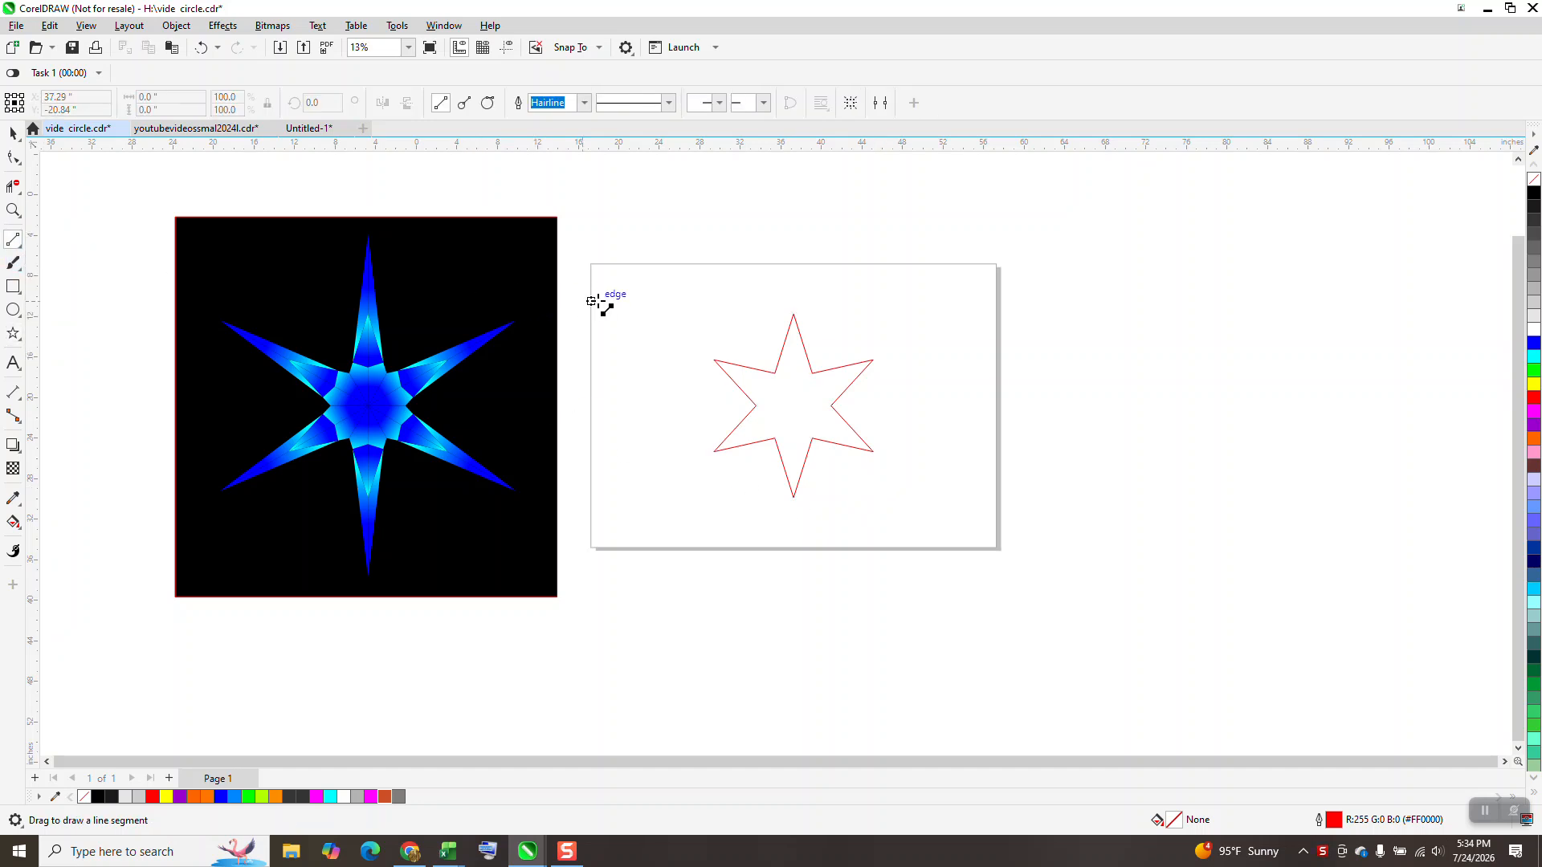
drag(679, 230, 686, 595)
key(p)
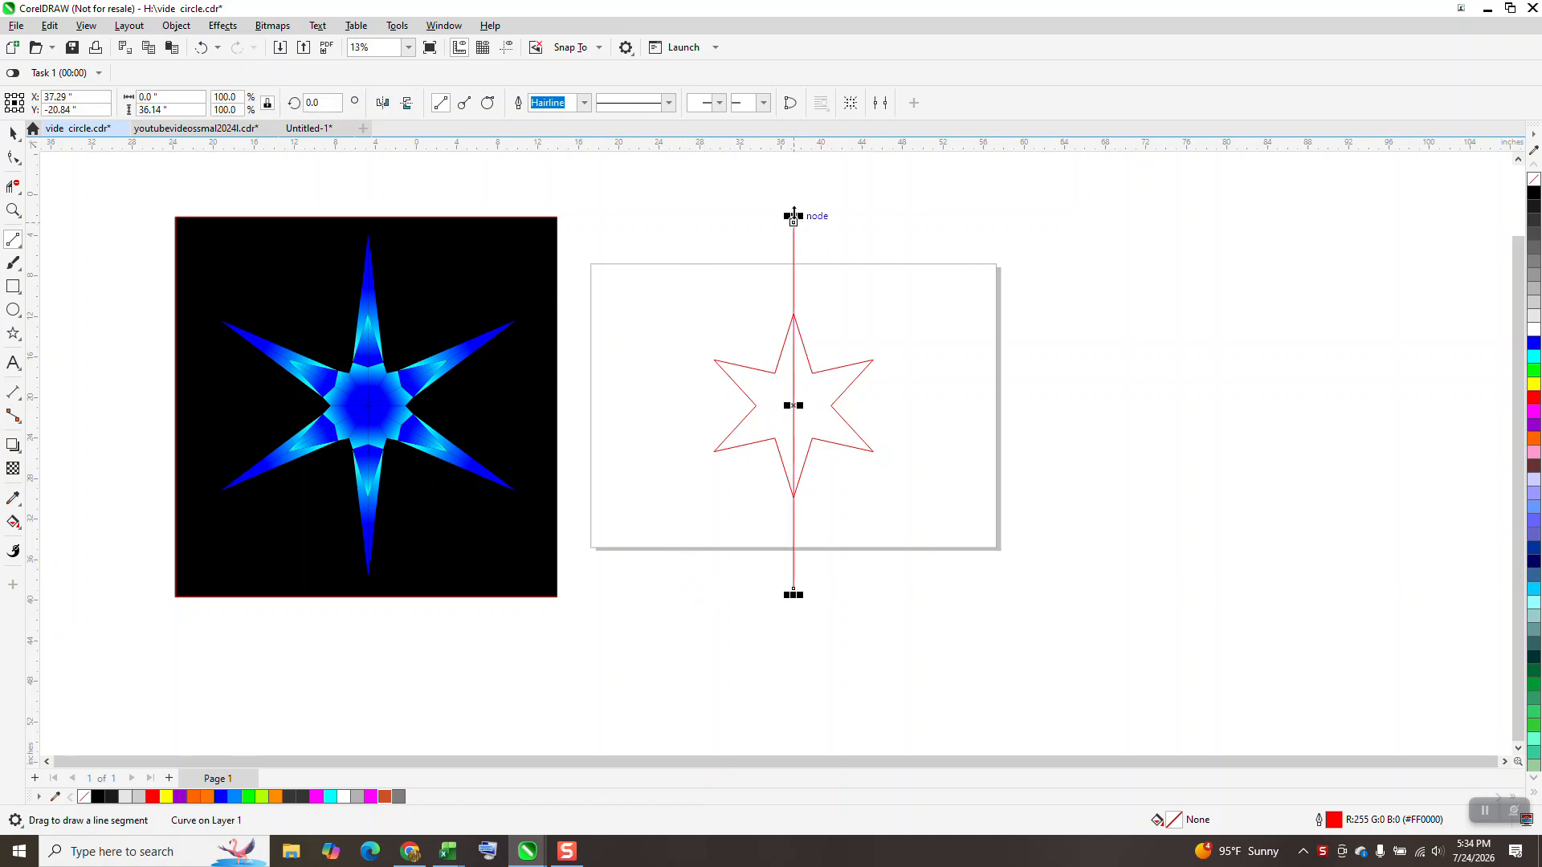
Shorten the vertical line symmetrically about its centre to 28 inches so it spans the page height.
drag(793, 215, 793, 258)
key(Delete)
click(13, 134)
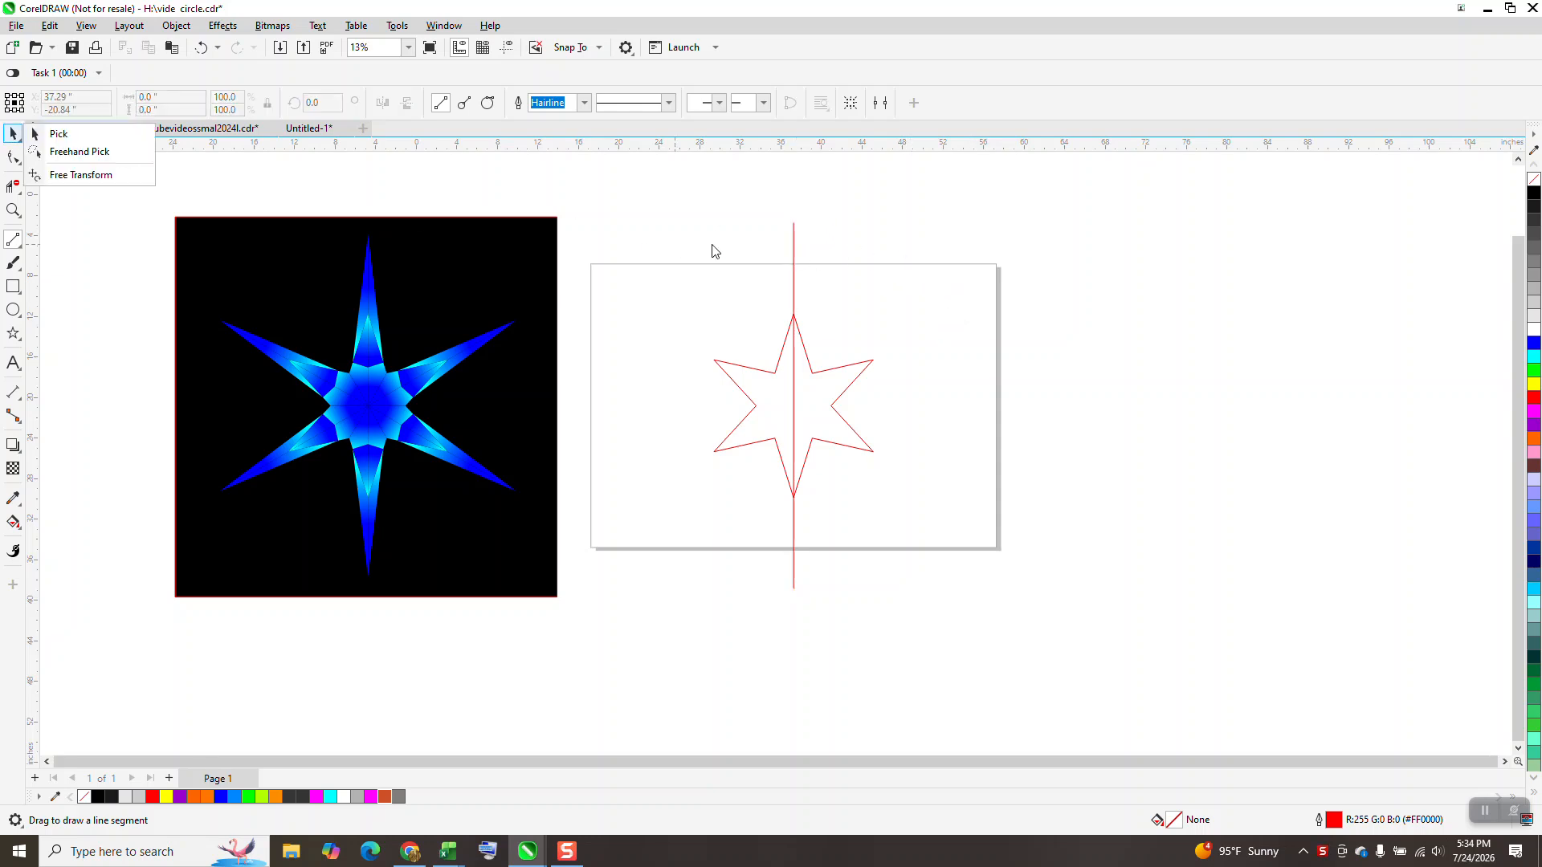
click(81, 134)
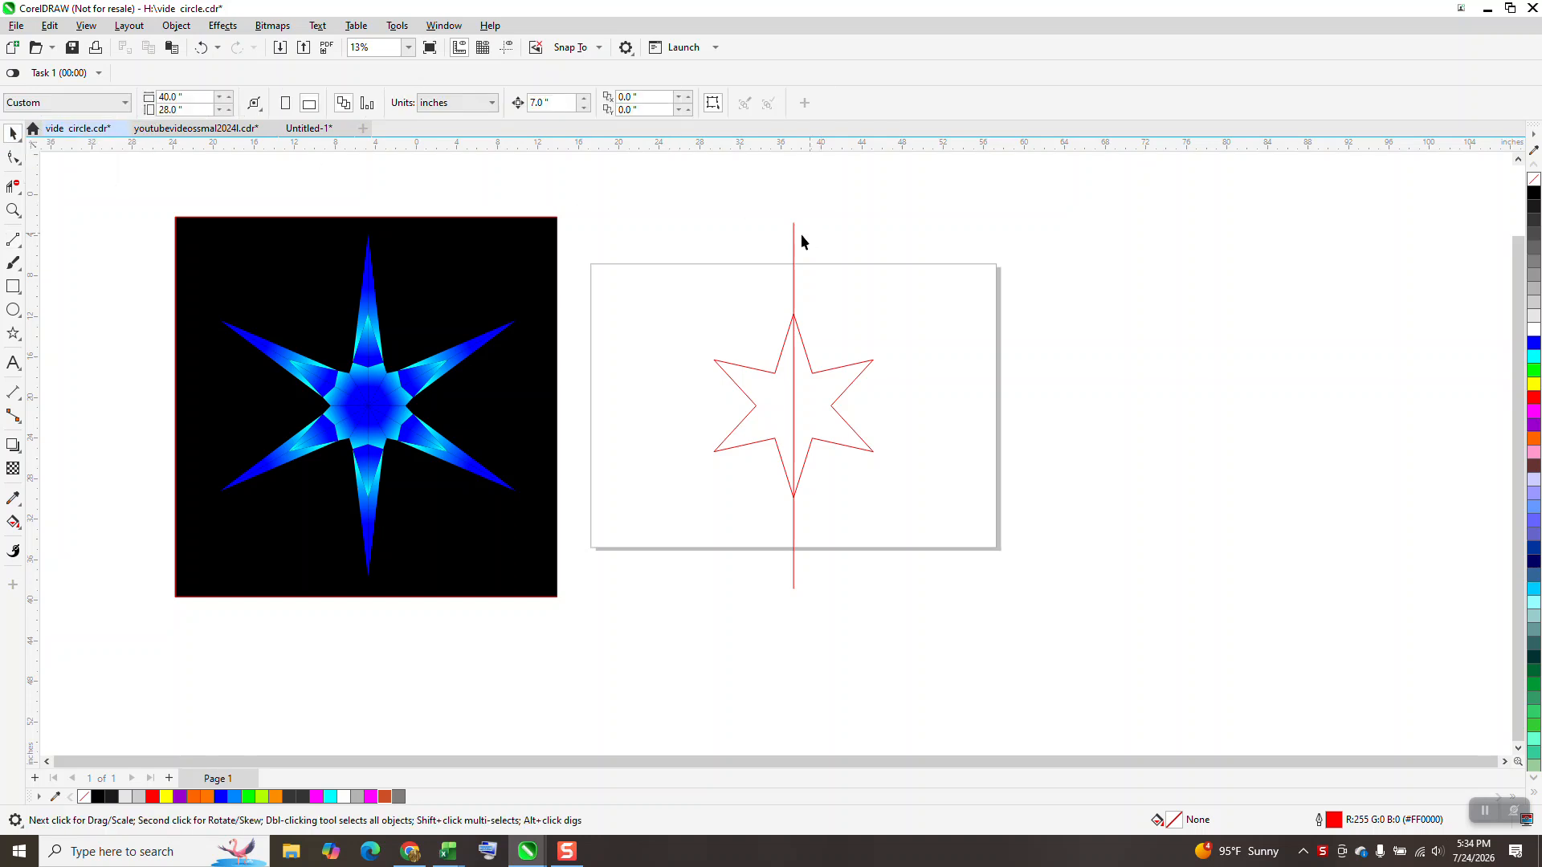
click(794, 235)
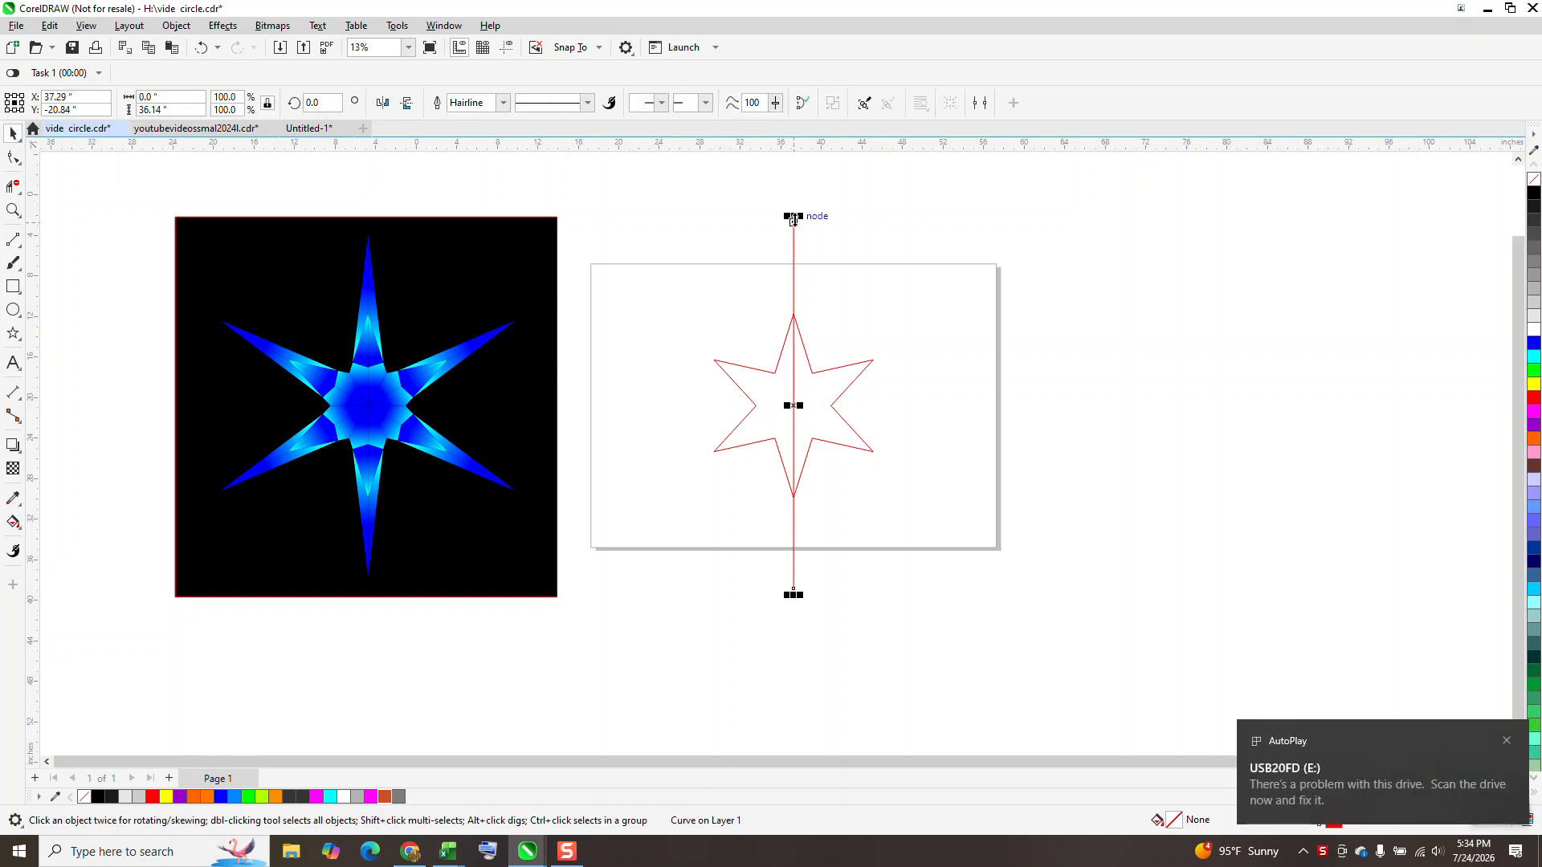
drag(793, 220, 795, 265)
click(894, 300)
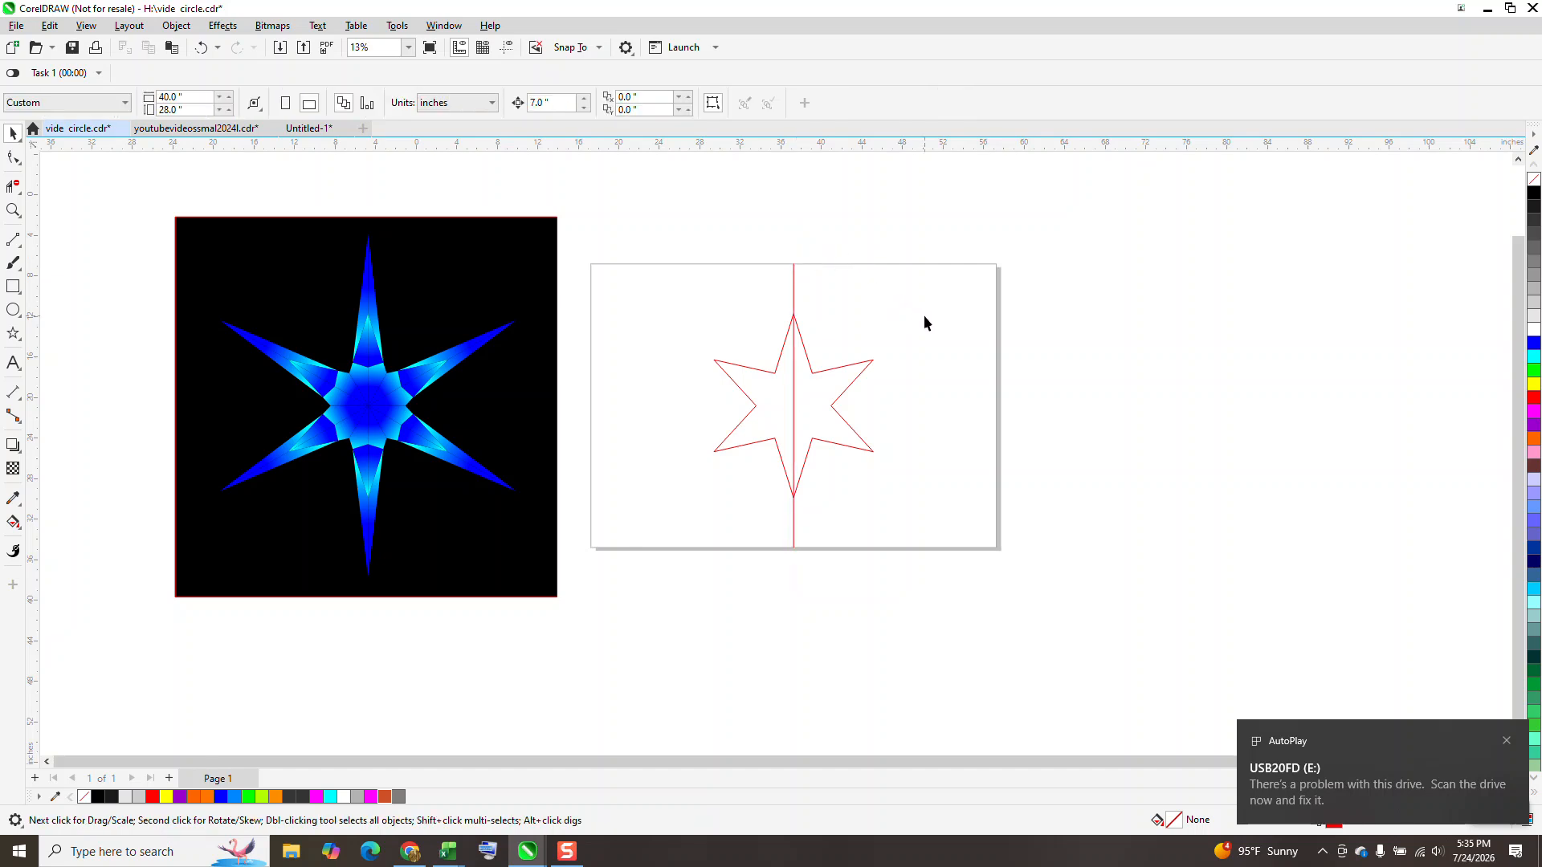
Create two copies of the vertical line rotated 60 and 120 degrees about the star's centre.
click(800, 286)
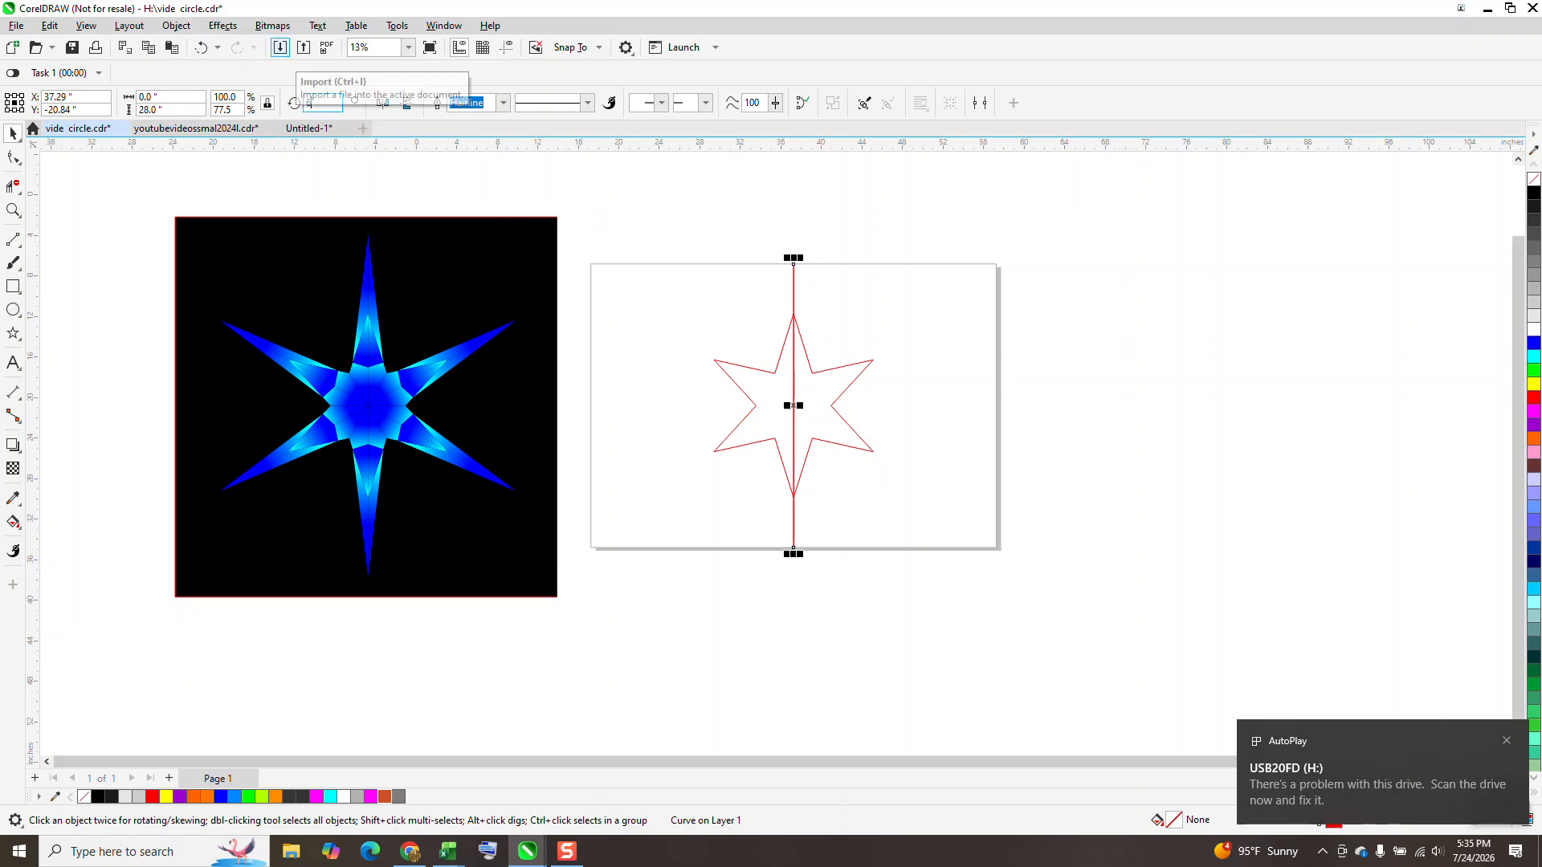
text(60)
key(Return)
key(ctrl+d)
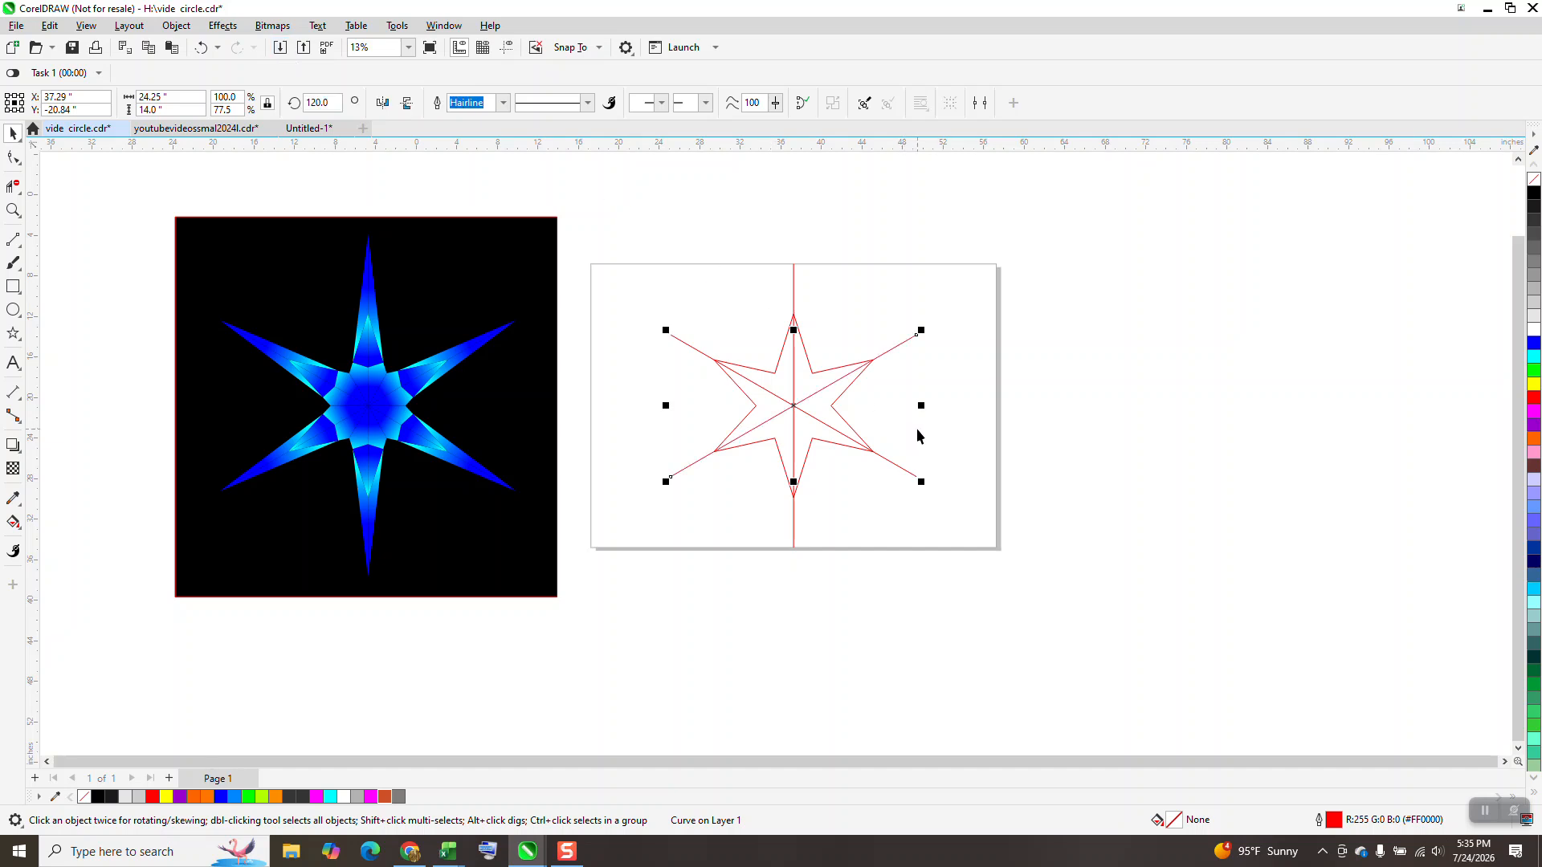
click(13, 210)
drag(709, 291, 923, 499)
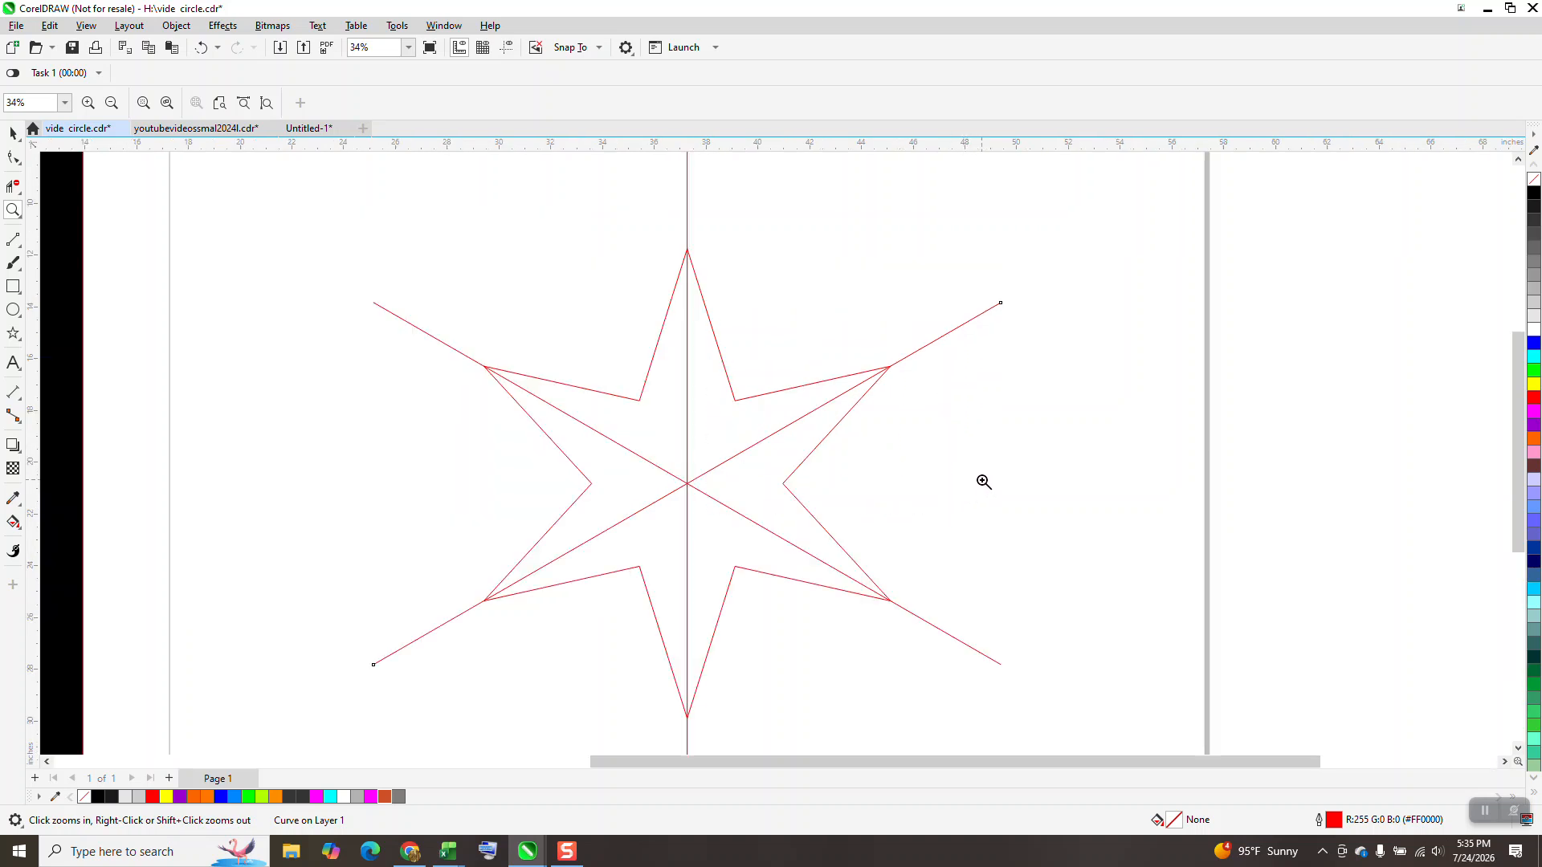
click(20, 248)
click(64, 257)
mouse_move(890, 367)
mouse_down()
mouse_move(757, 364)
mouse_move(640, 400)
mouse_up()
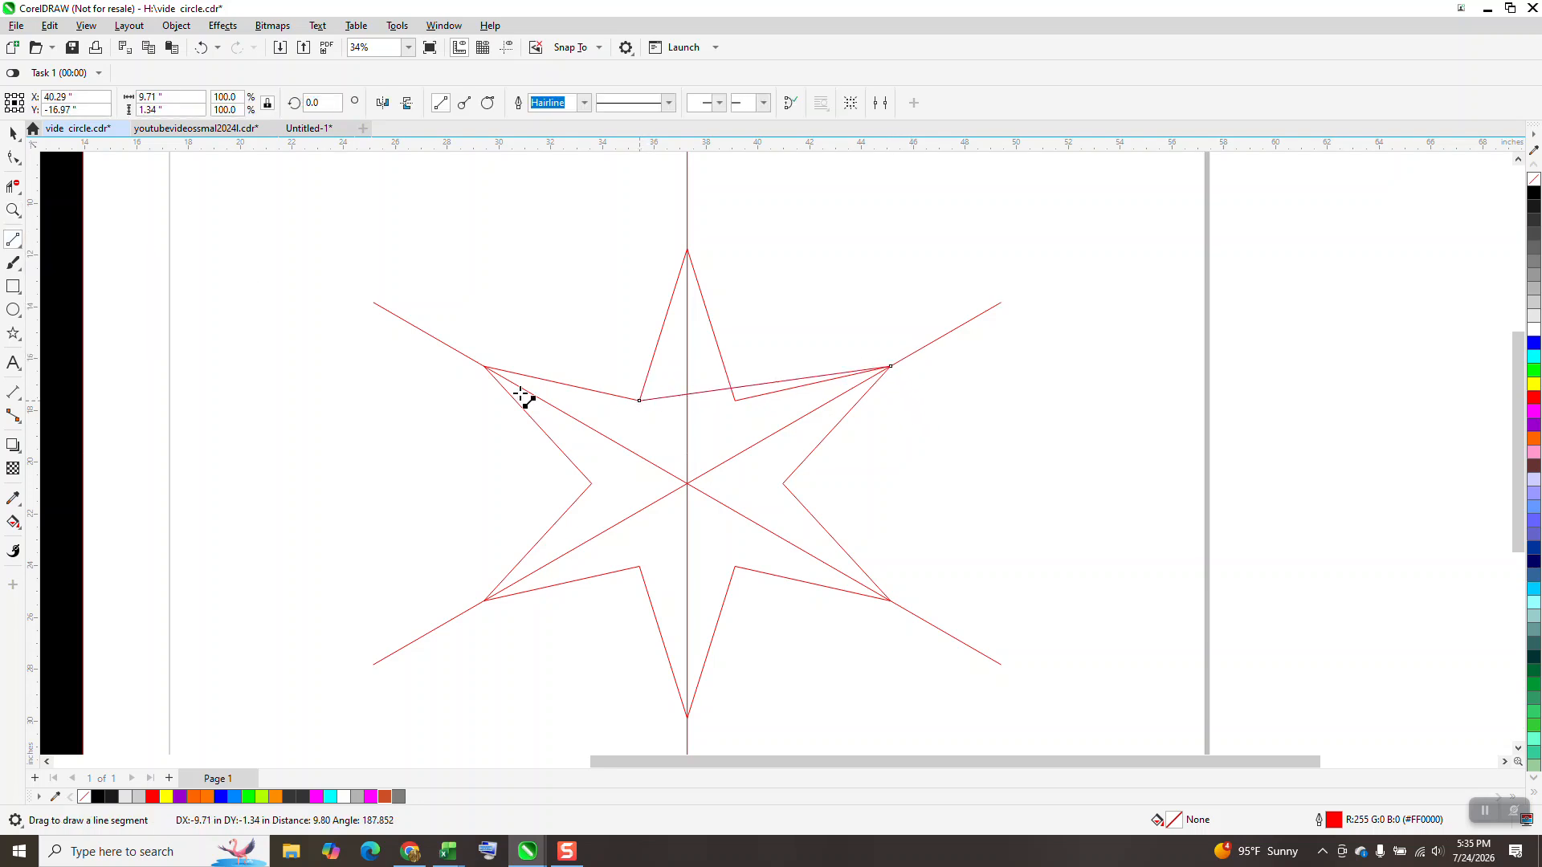
drag(486, 367, 735, 401)
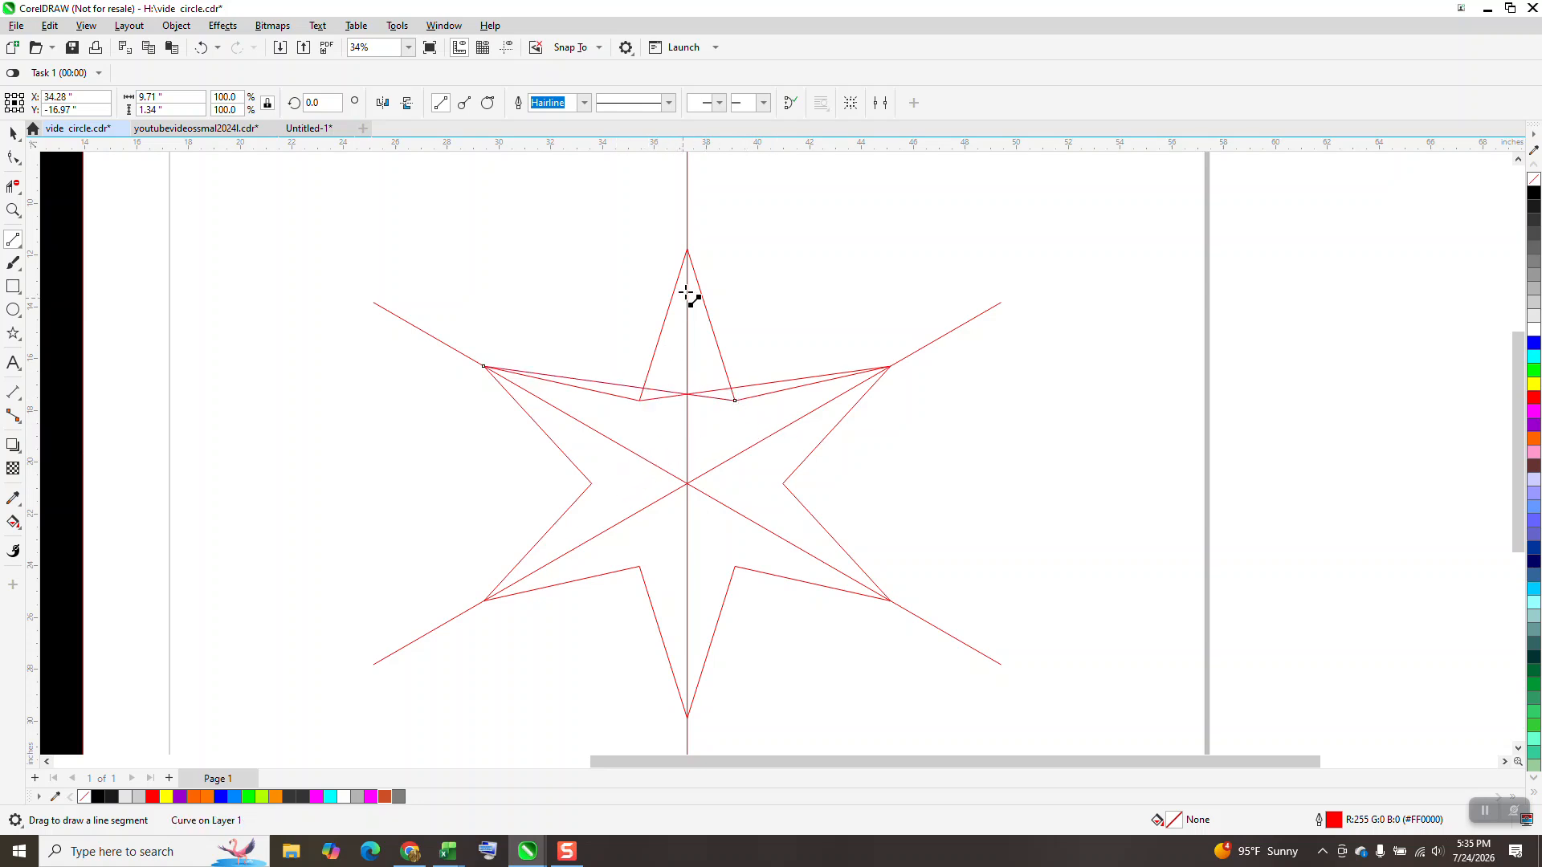
scroll(661, 413, down, 1)
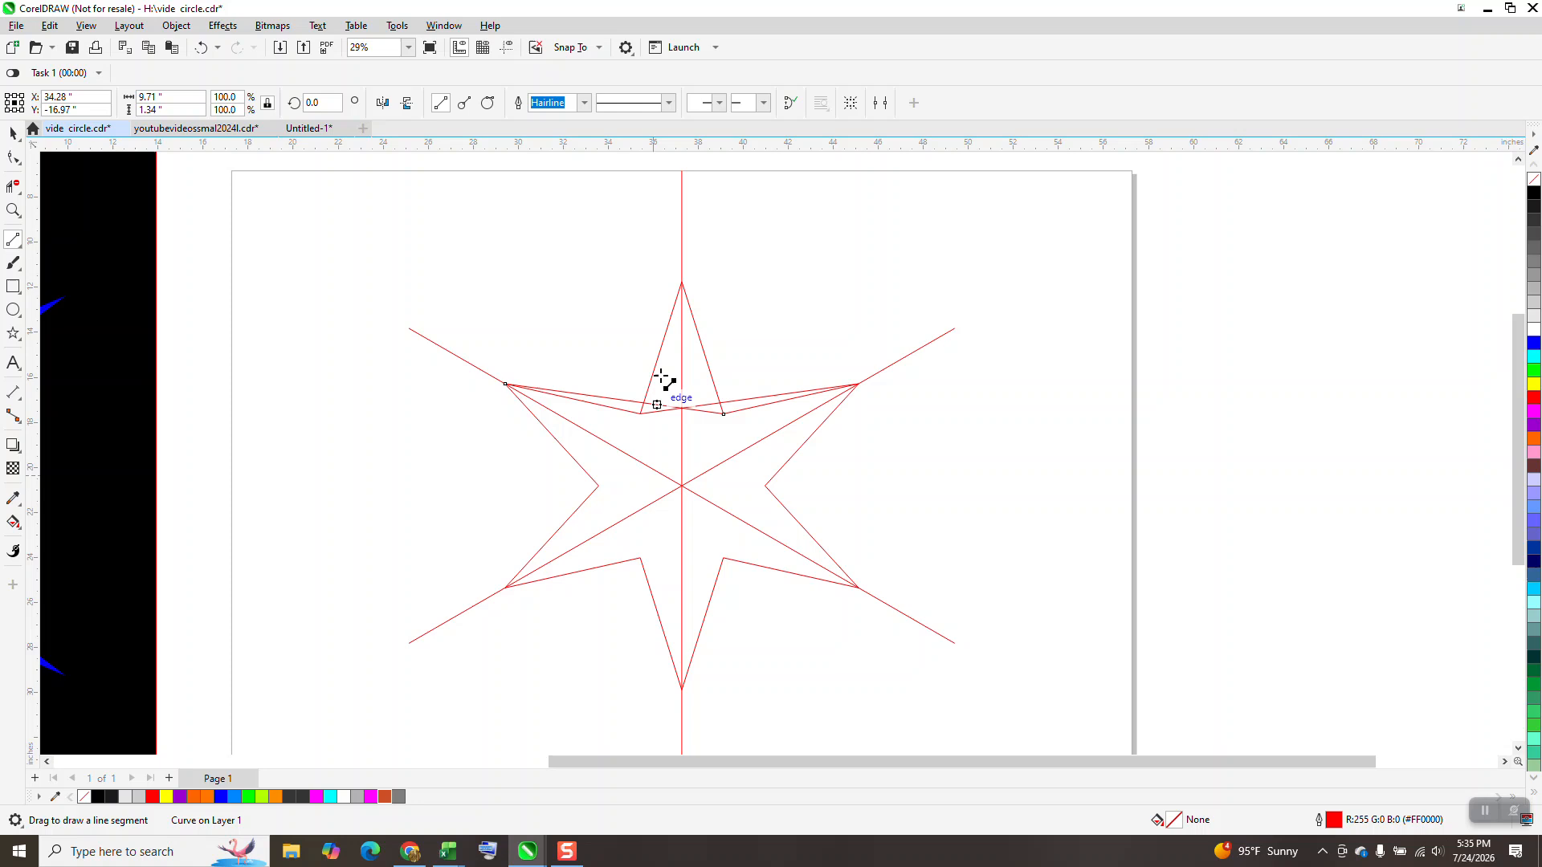
drag(682, 171, 638, 309)
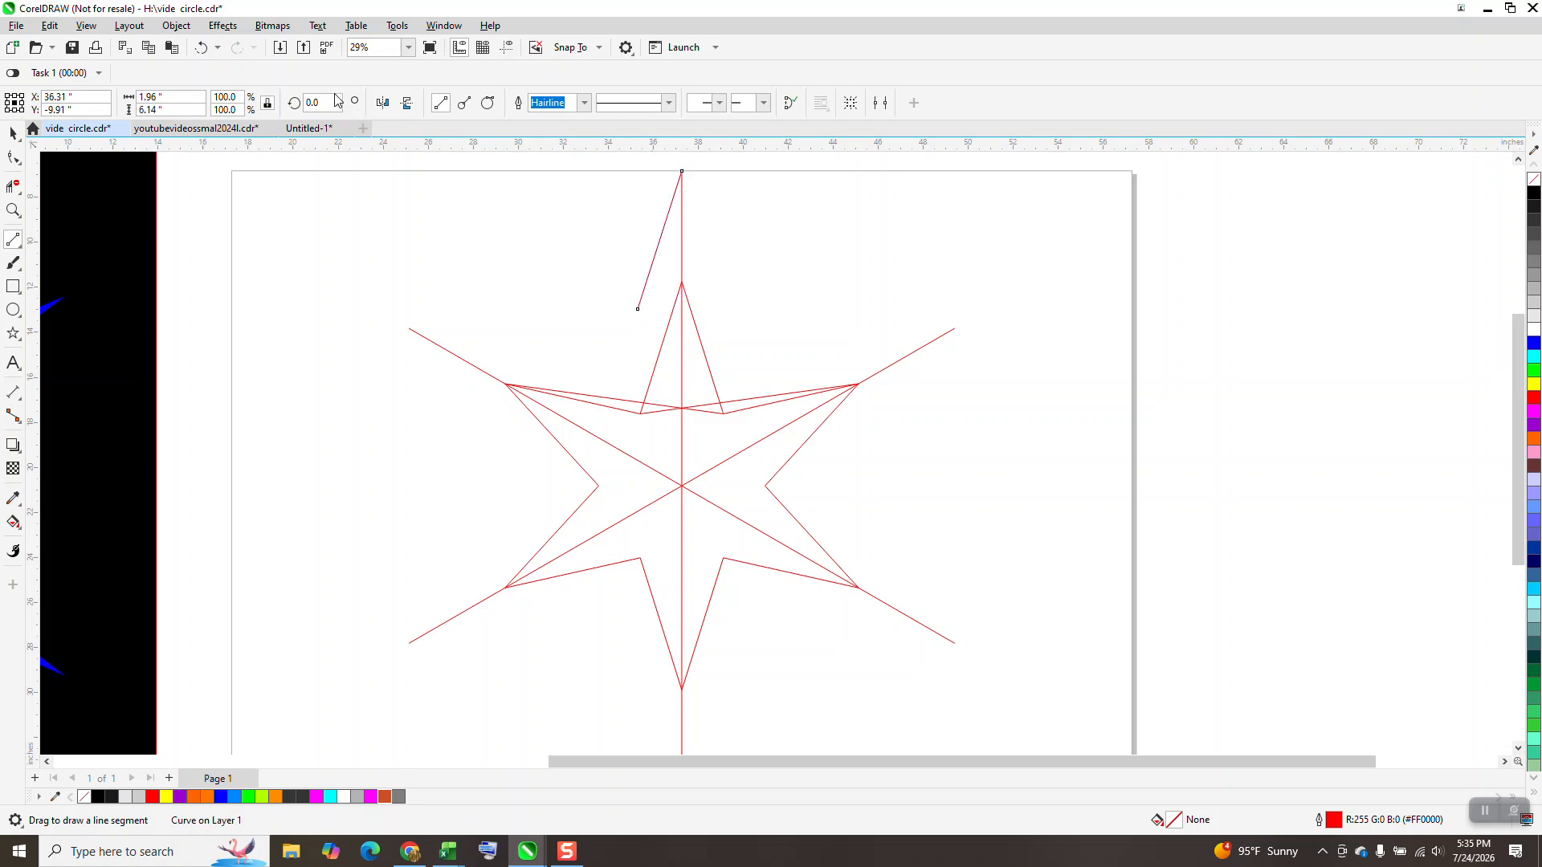
click(200, 47)
click(201, 48)
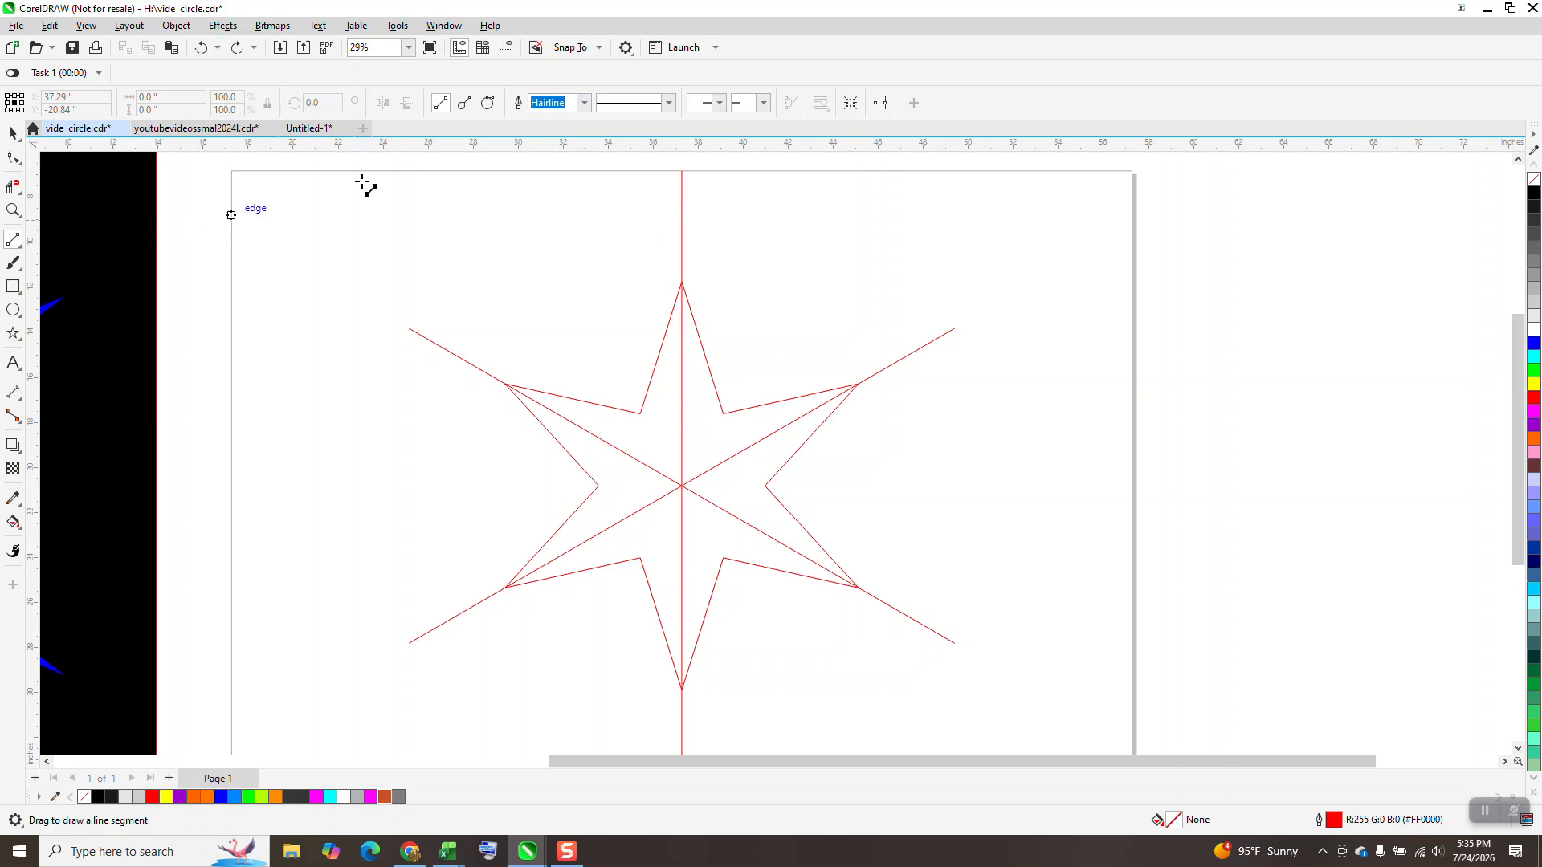
Draw straight lines from the vertical line's upper end to the star's two upper notches, forming a longer top point.
drag(682, 171, 640, 414)
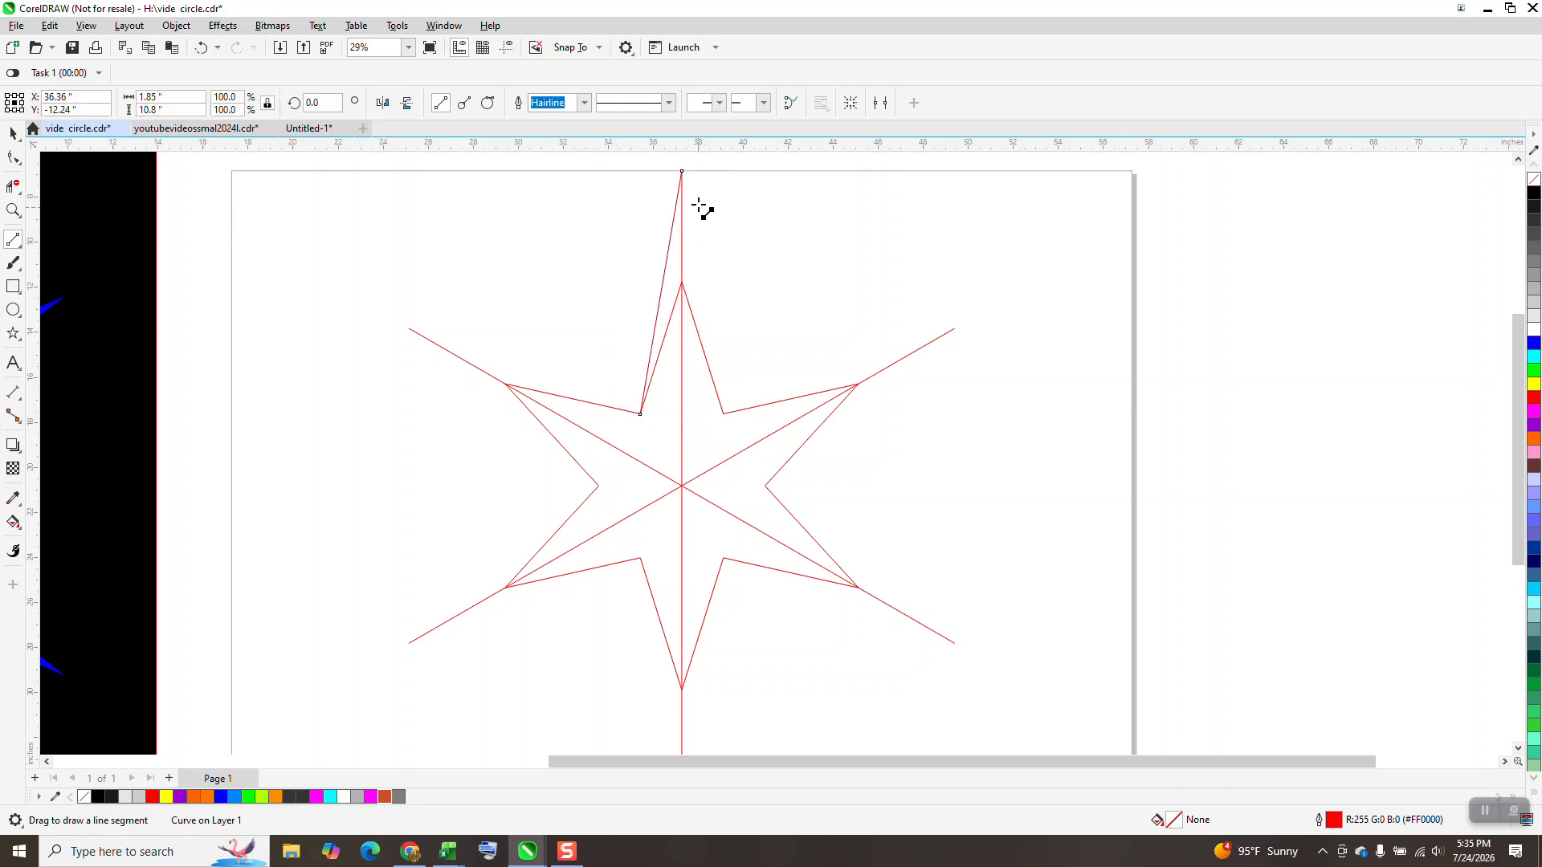
drag(682, 171, 724, 413)
drag(854, 387, 640, 415)
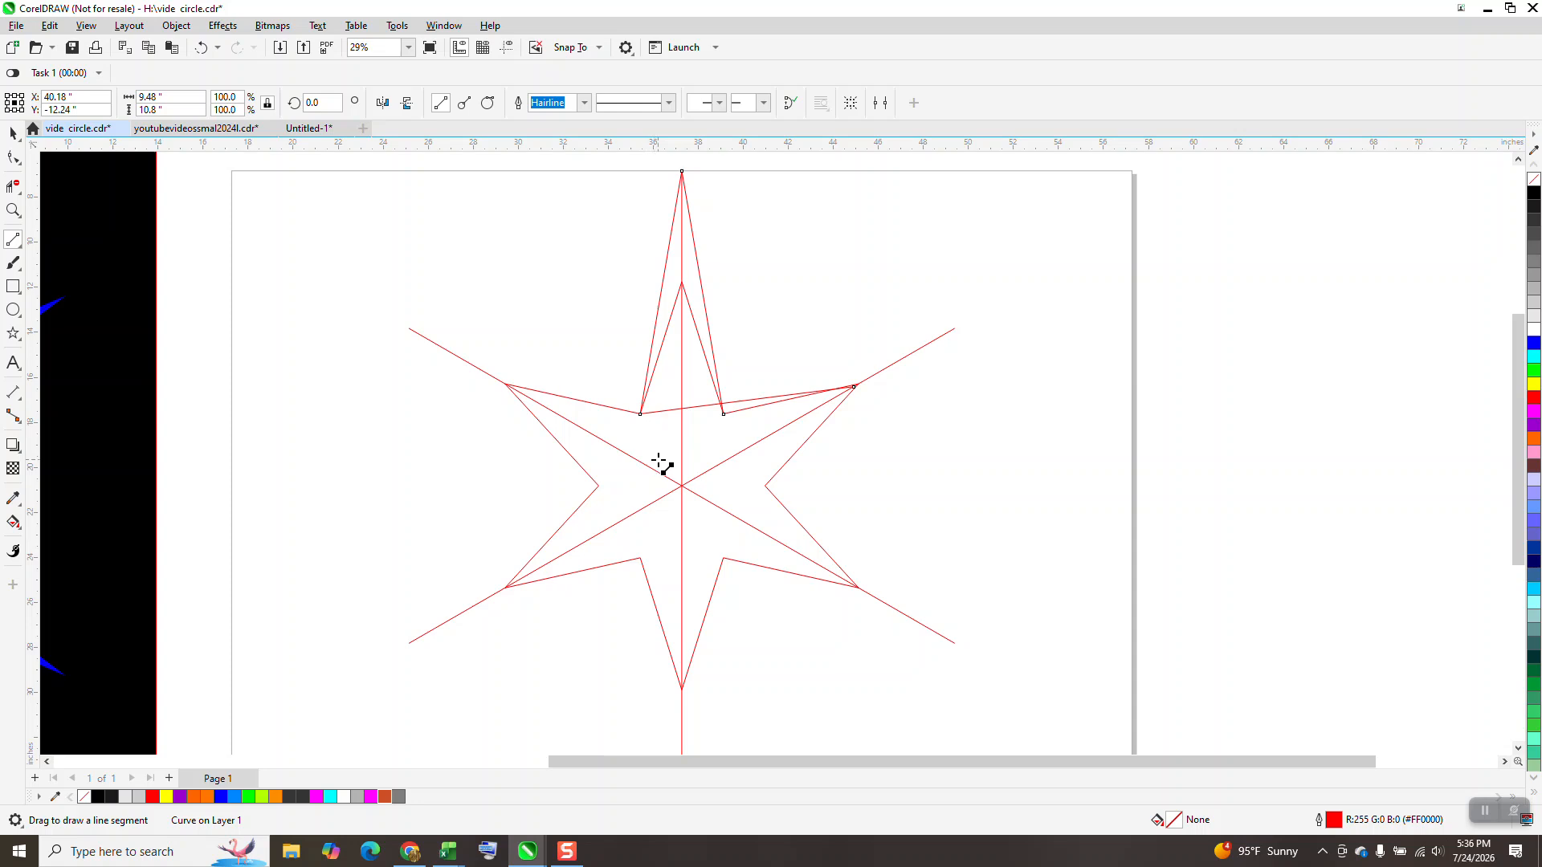
click(201, 48)
Draw straight lines from both upper notches to the star's centre and to the side notch on the opposite side.
scroll(744, 365, down, 1)
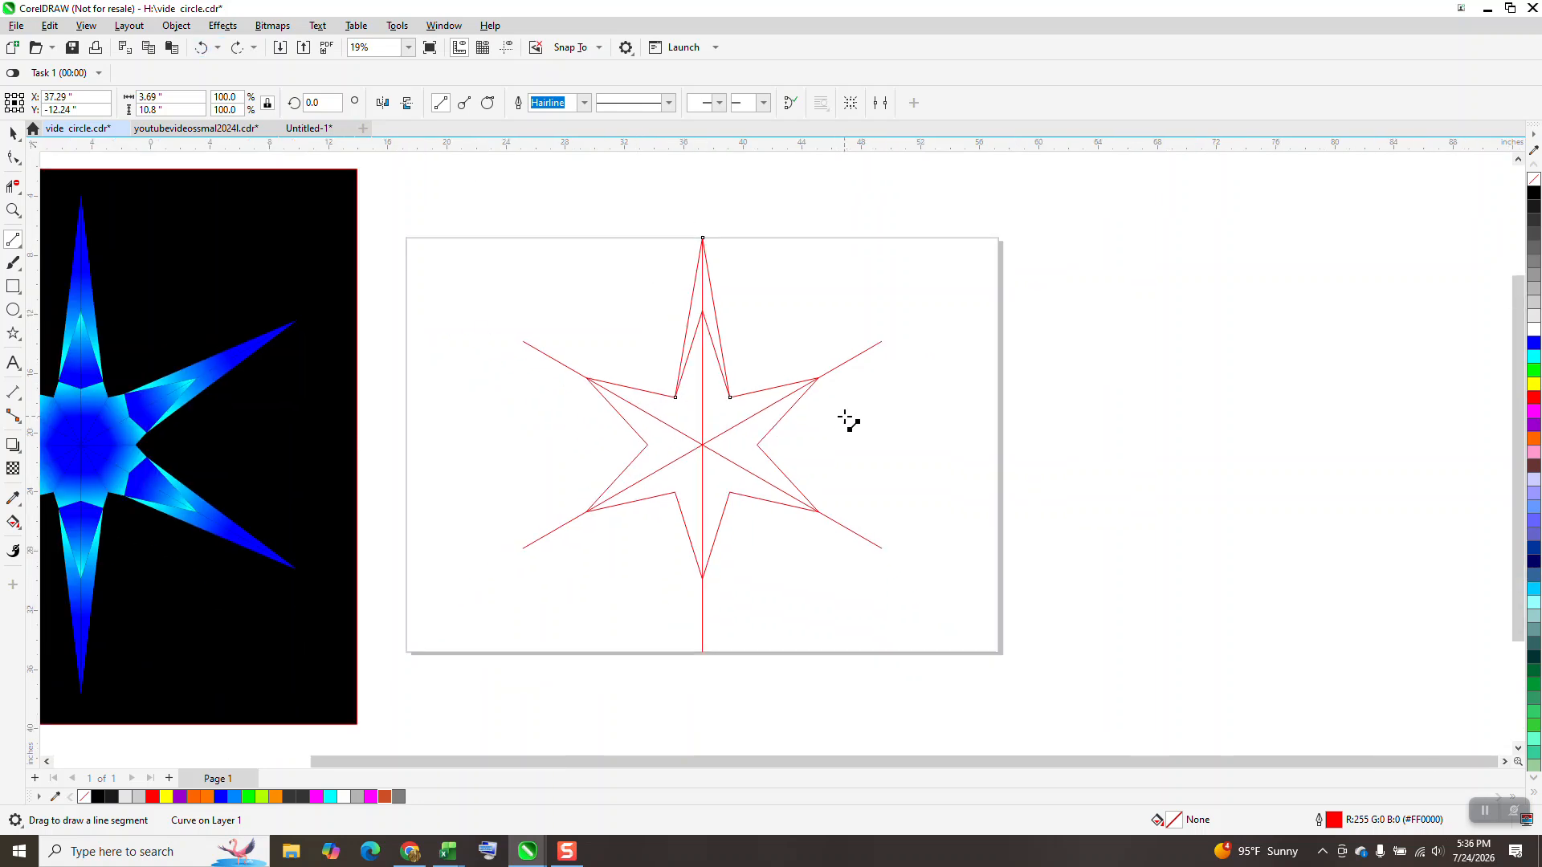
drag(730, 397, 703, 444)
drag(730, 396, 757, 445)
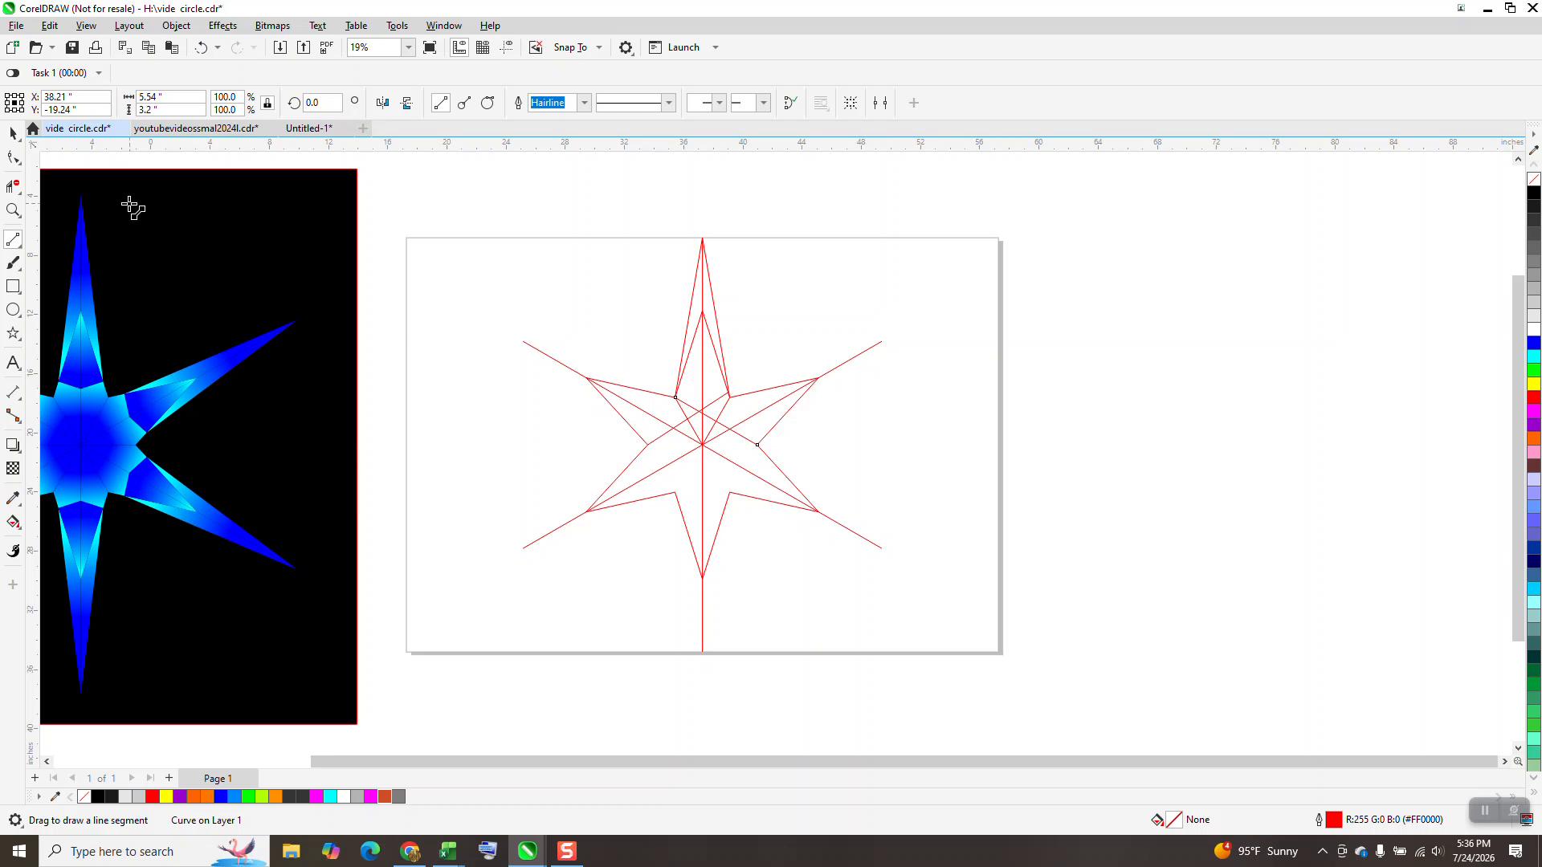
Snap the loose end node of the line from the left side notch onto the star's upper-right notch.
click(13, 211)
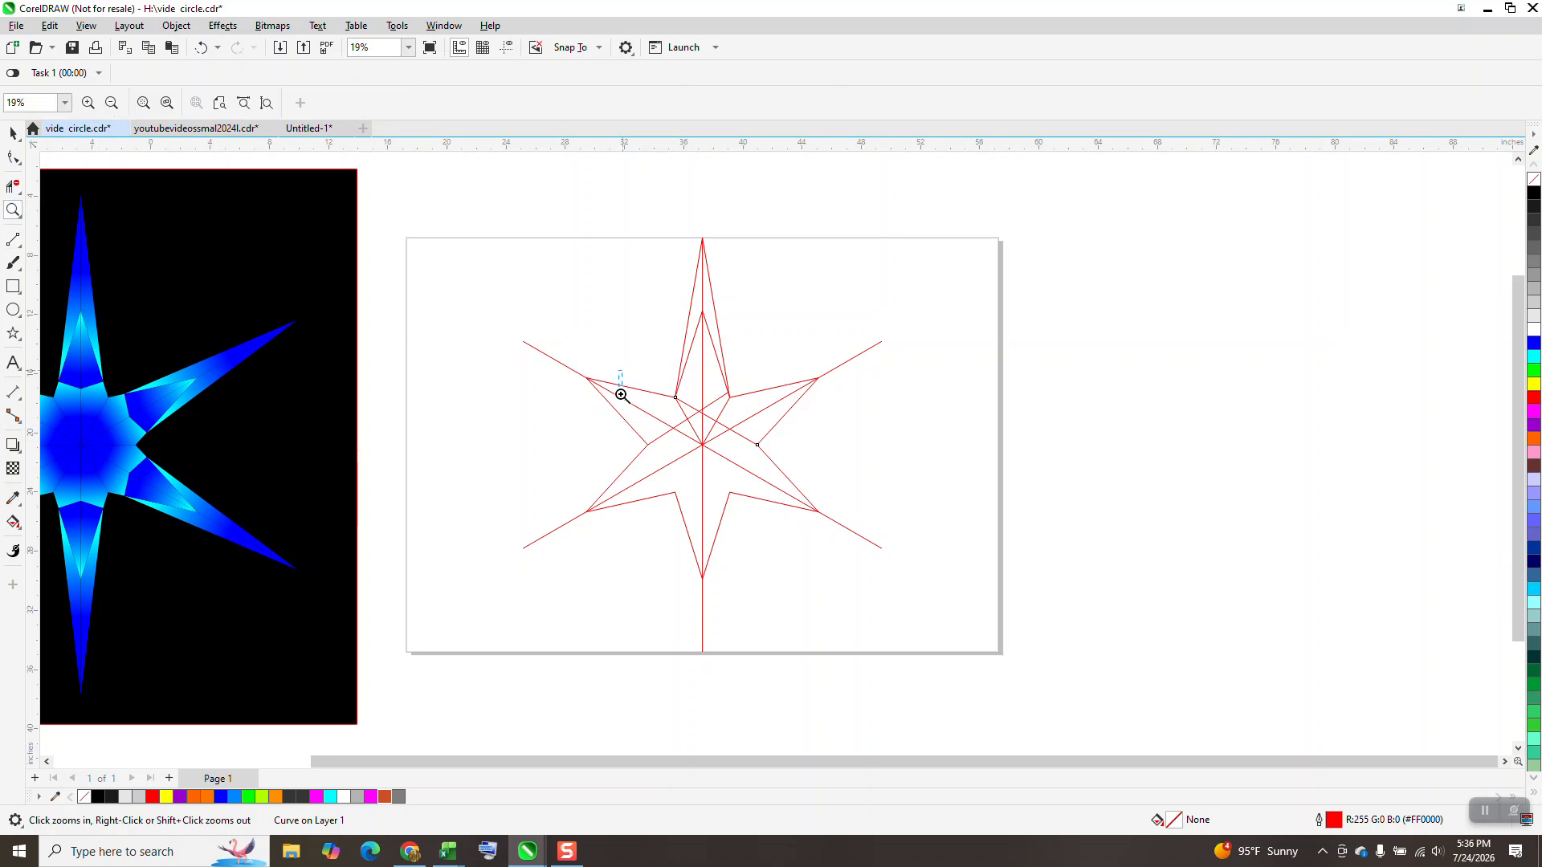
drag(619, 379, 827, 500)
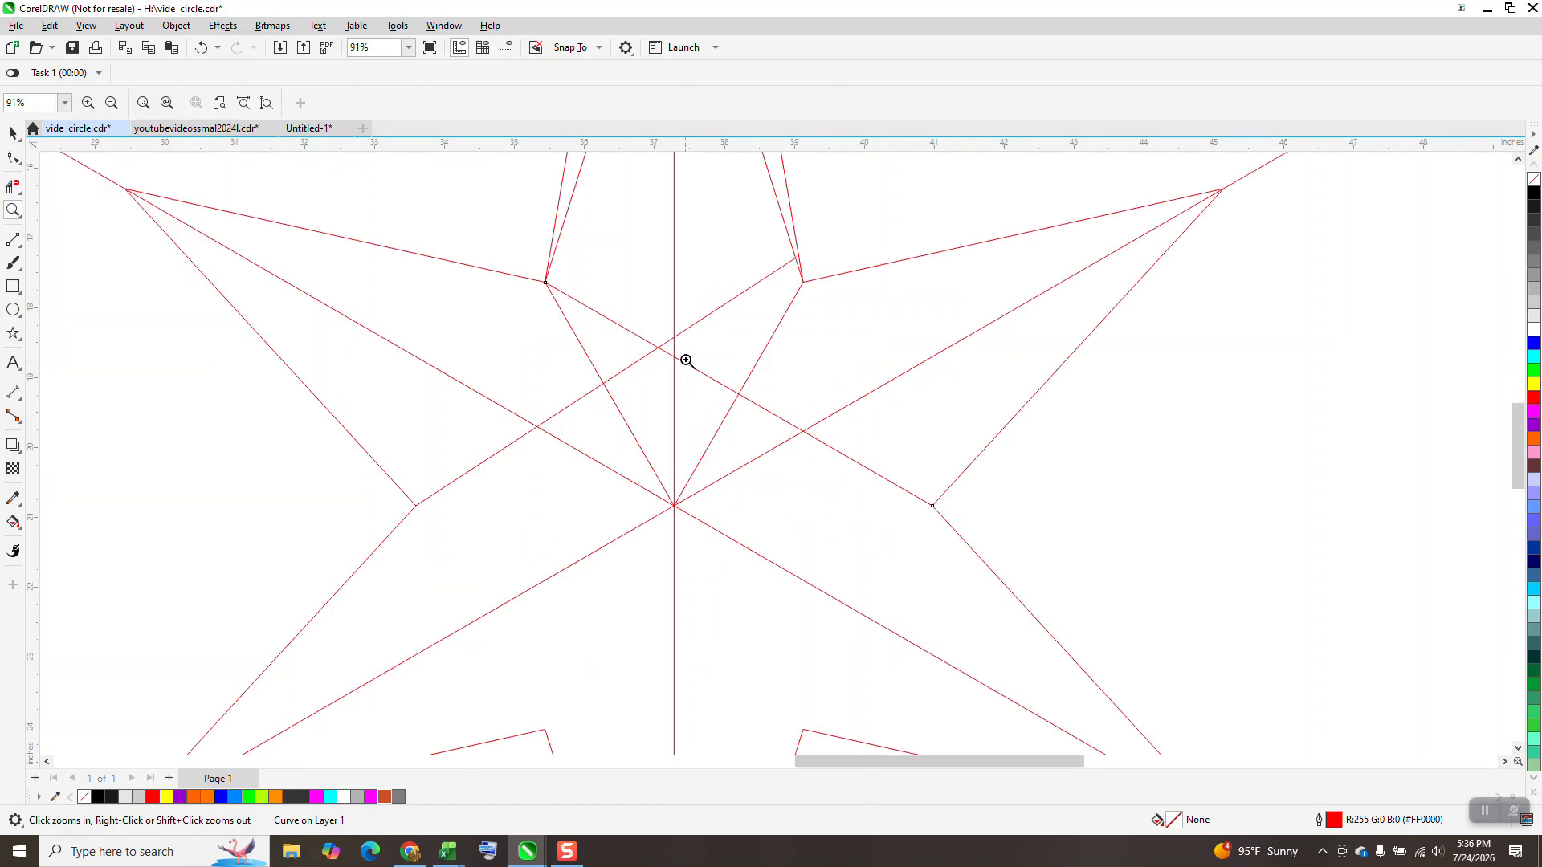
click(13, 157)
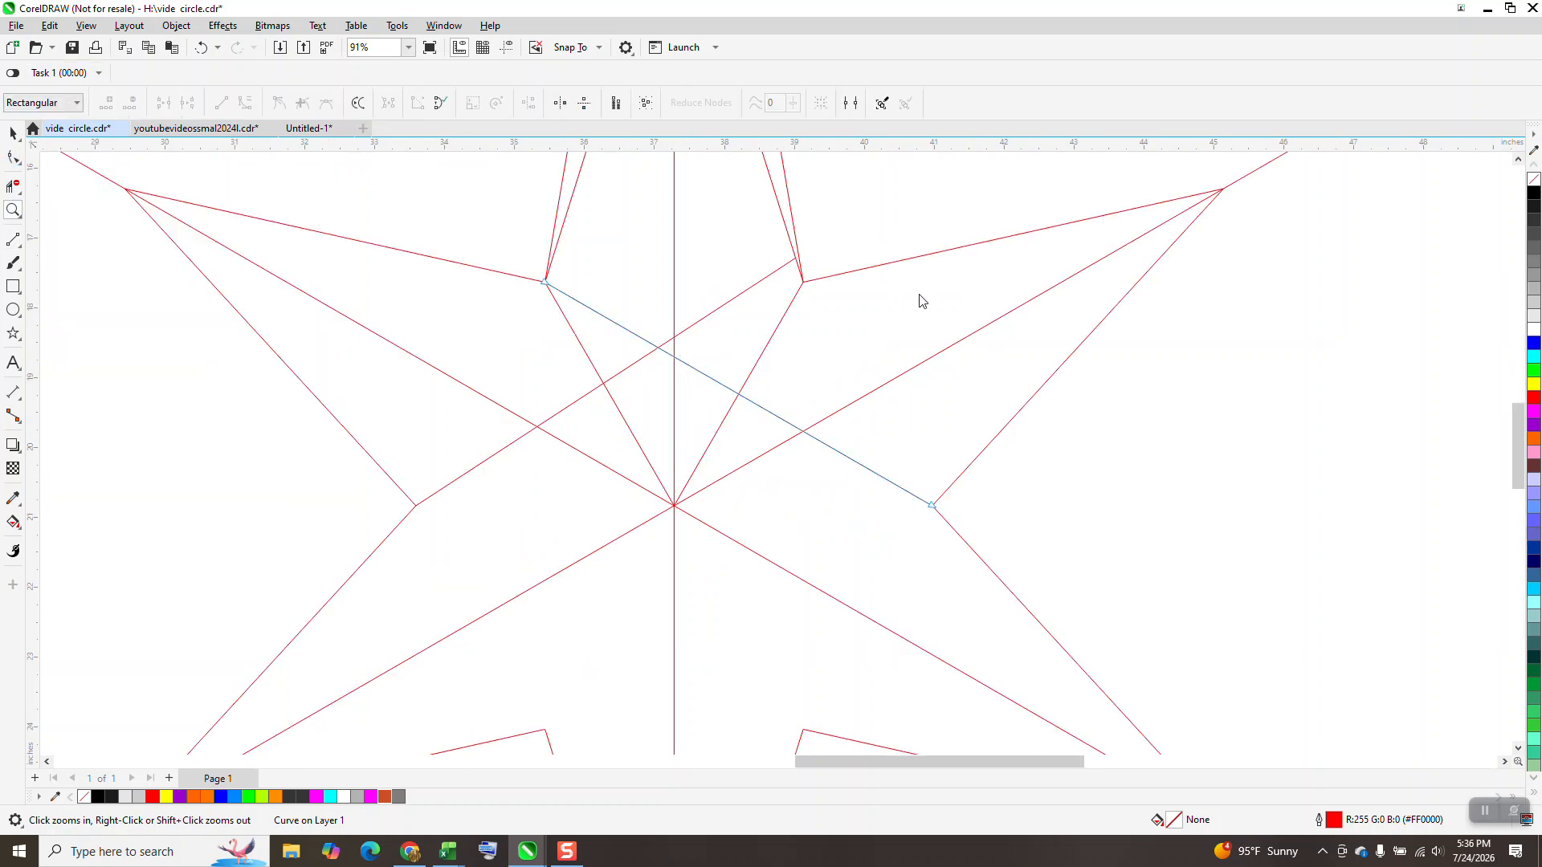
click(796, 261)
drag(796, 261, 804, 281)
scroll(756, 432, down, 5)
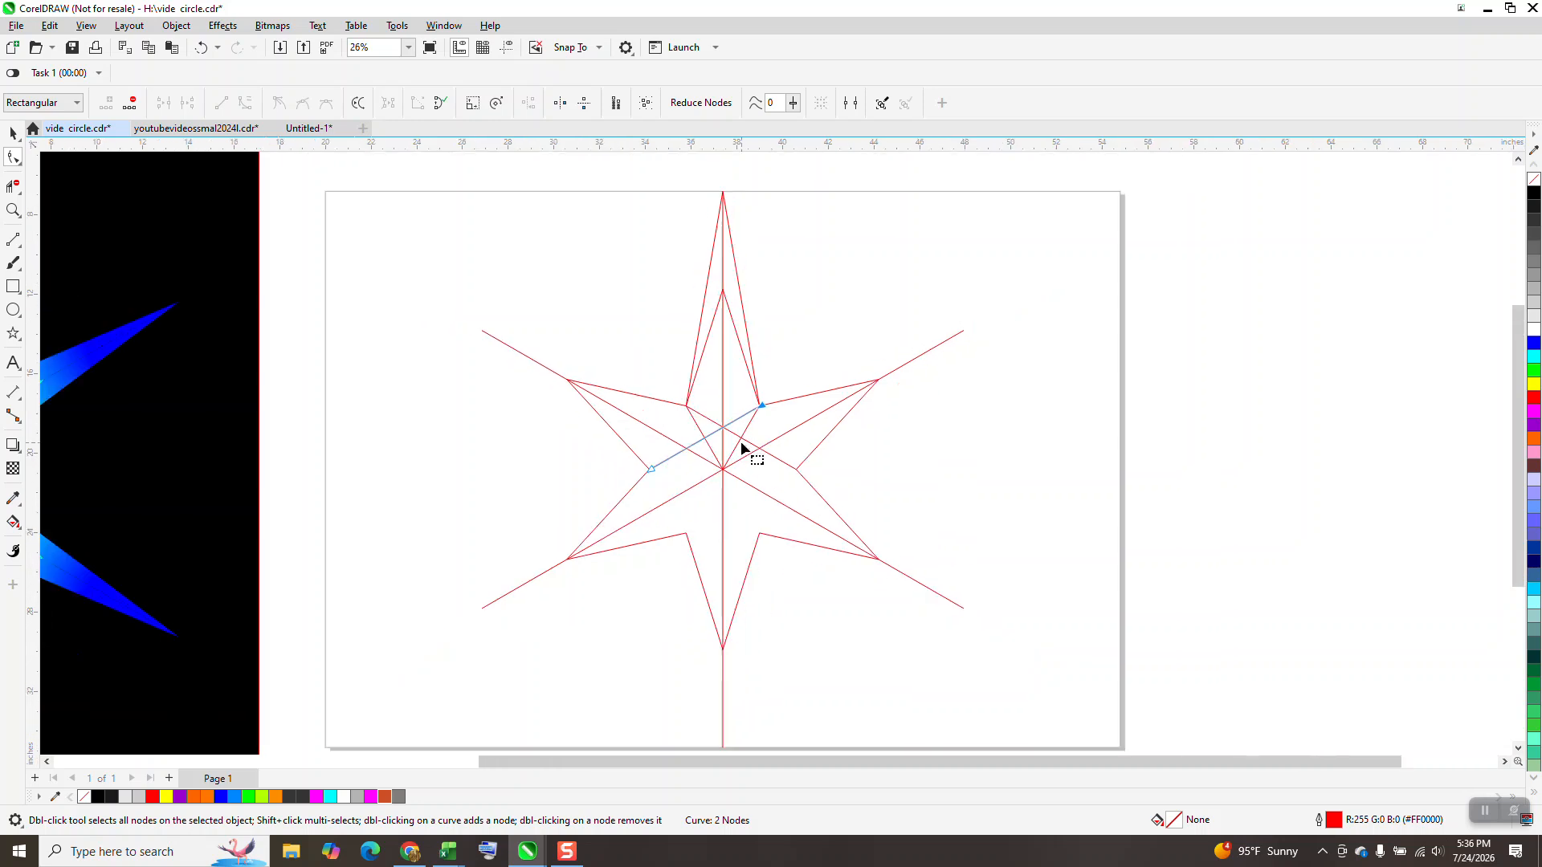
Select the star together with all its construction lines and group them.
scroll(742, 444, down, 1)
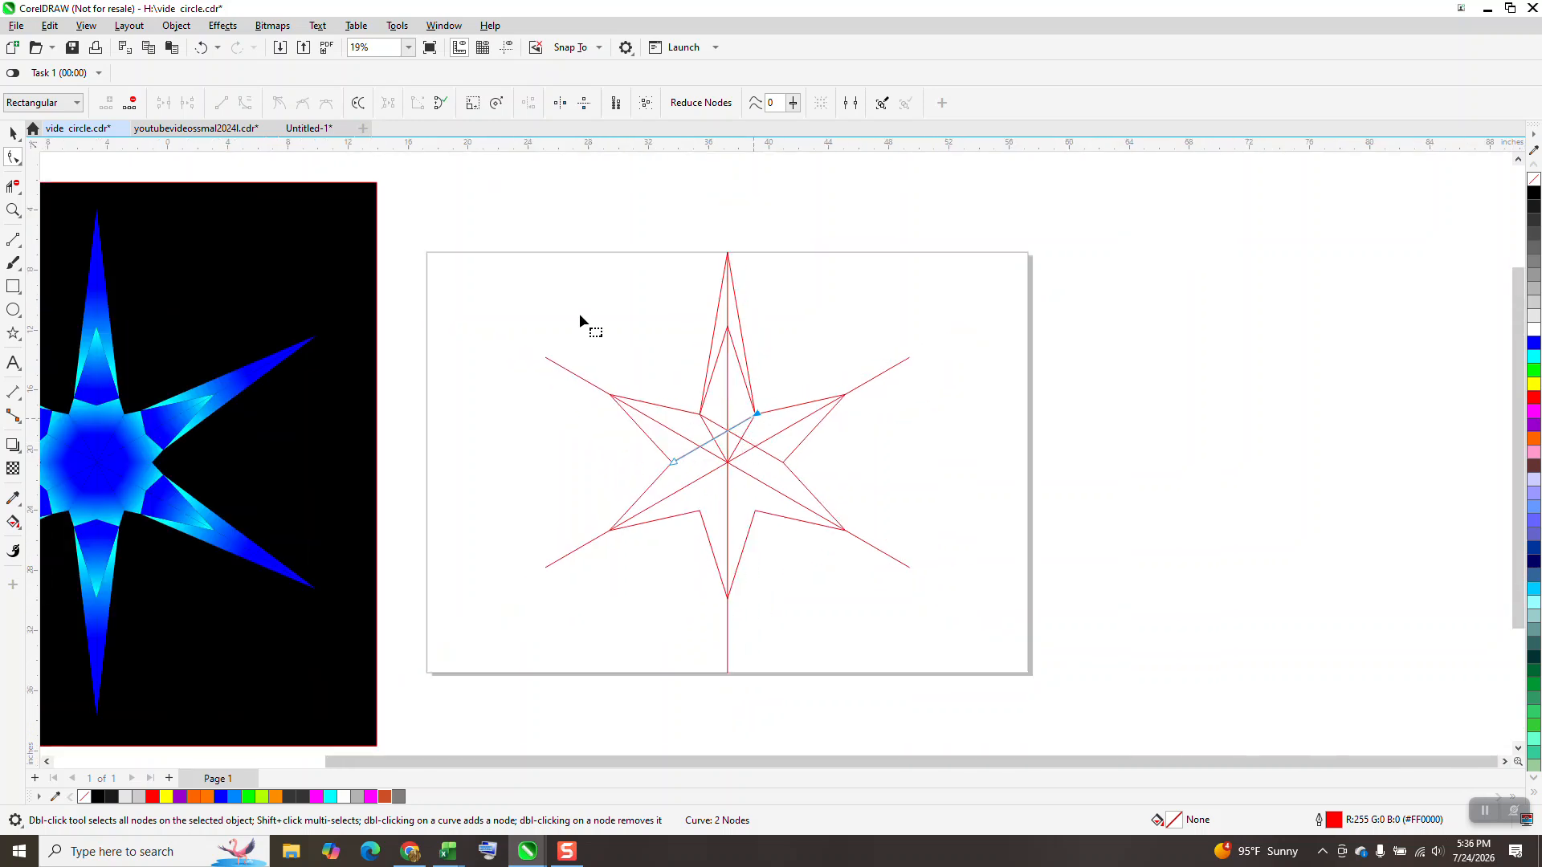
click(12, 132)
drag(543, 210, 516, 260)
drag(832, 657, 834, 659)
drag(485, 173, 1034, 722)
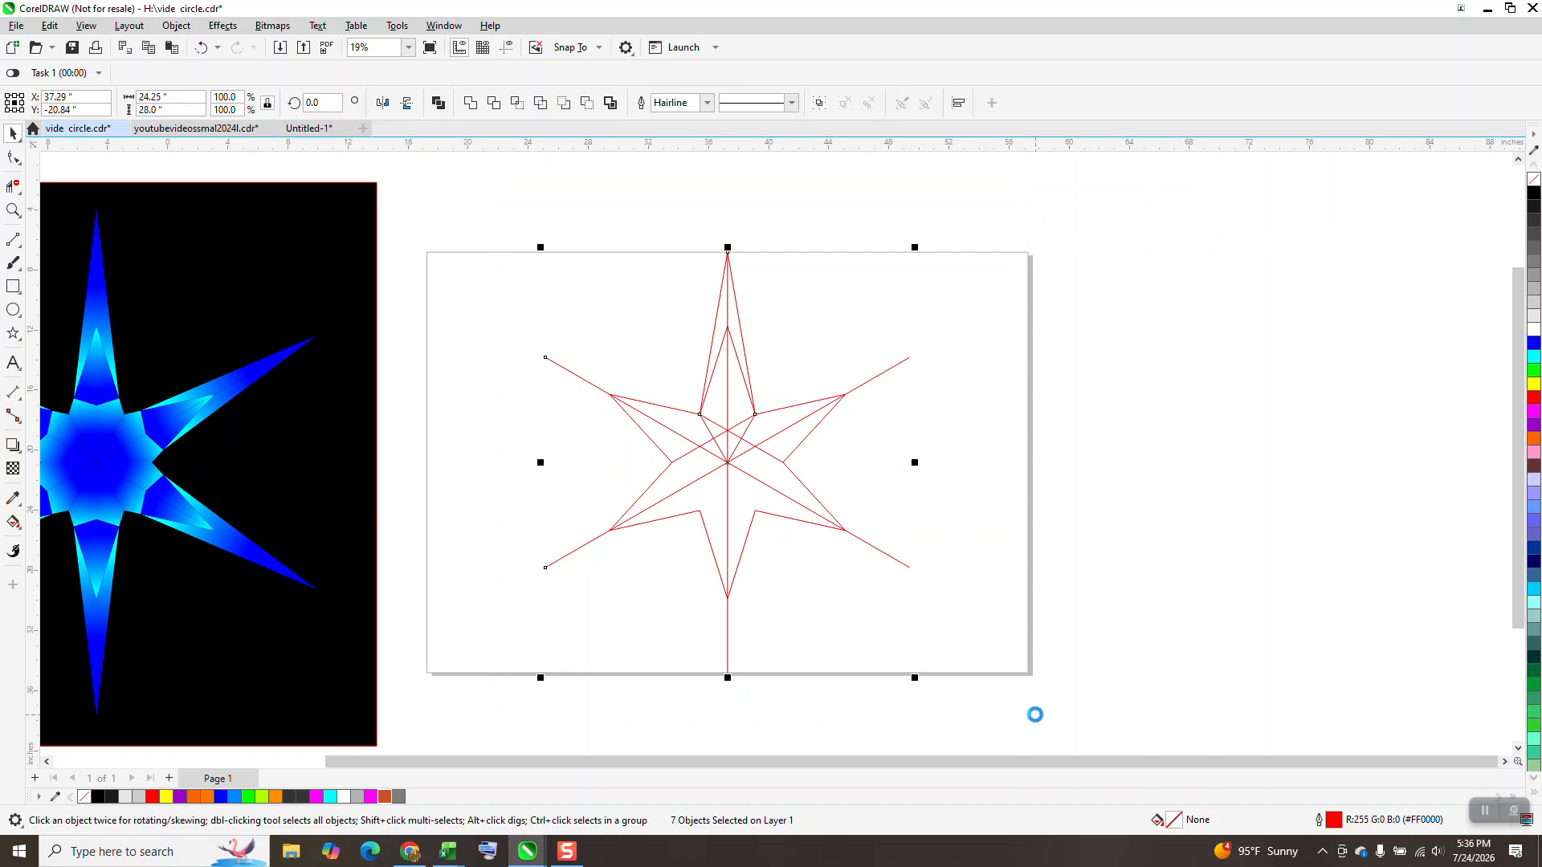
key(ctrl+g)
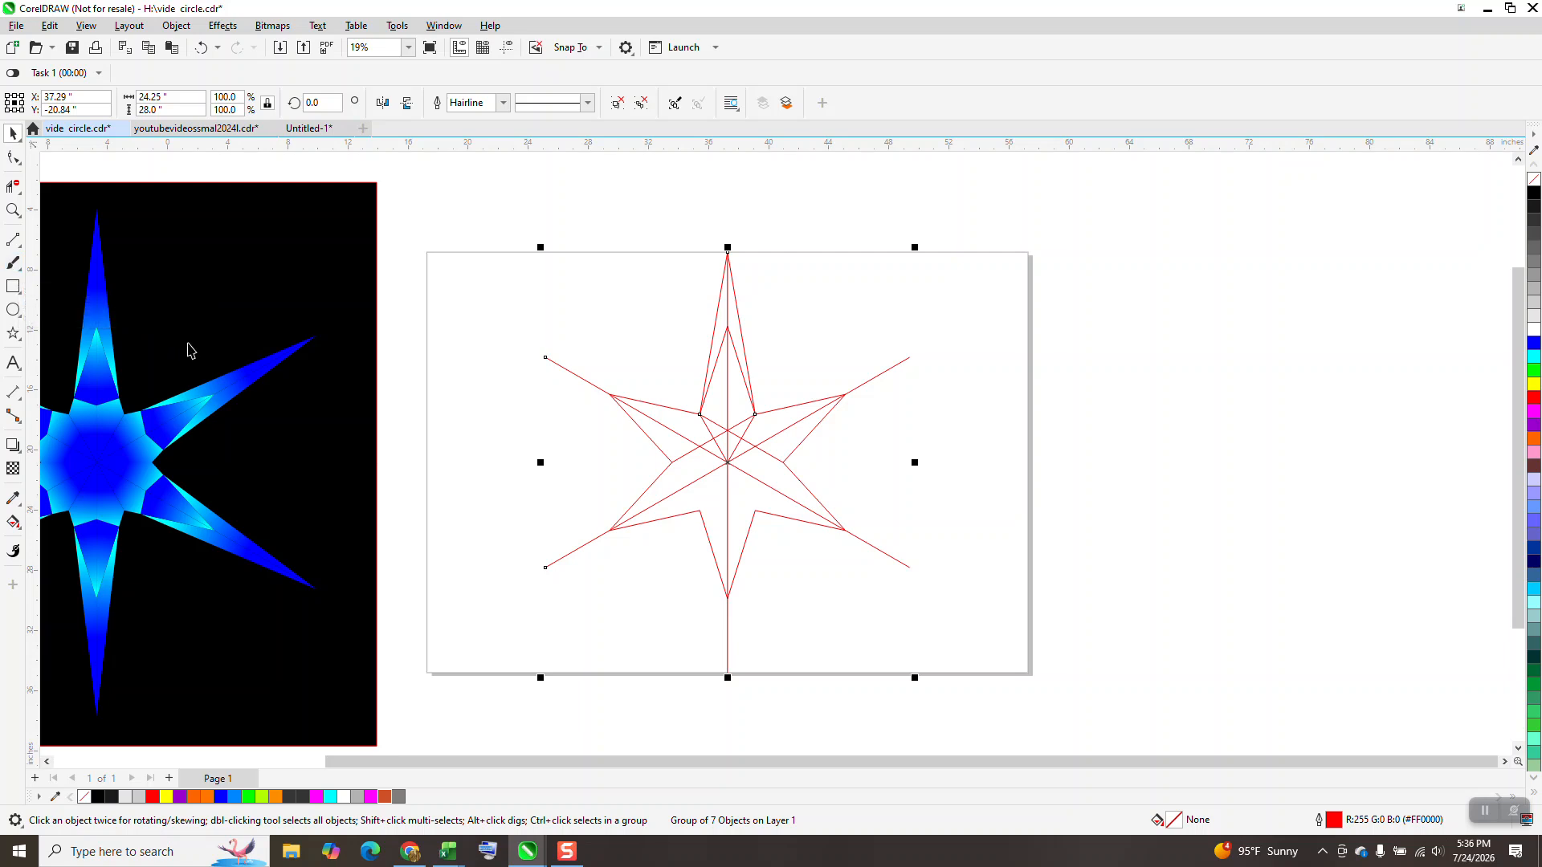
Delete the crossing lines' segments between the vertical line and the two slanted lines running from the upper notches to the centre.
click(13, 211)
drag(647, 277, 872, 422)
click(13, 186)
click(673, 403)
click(612, 404)
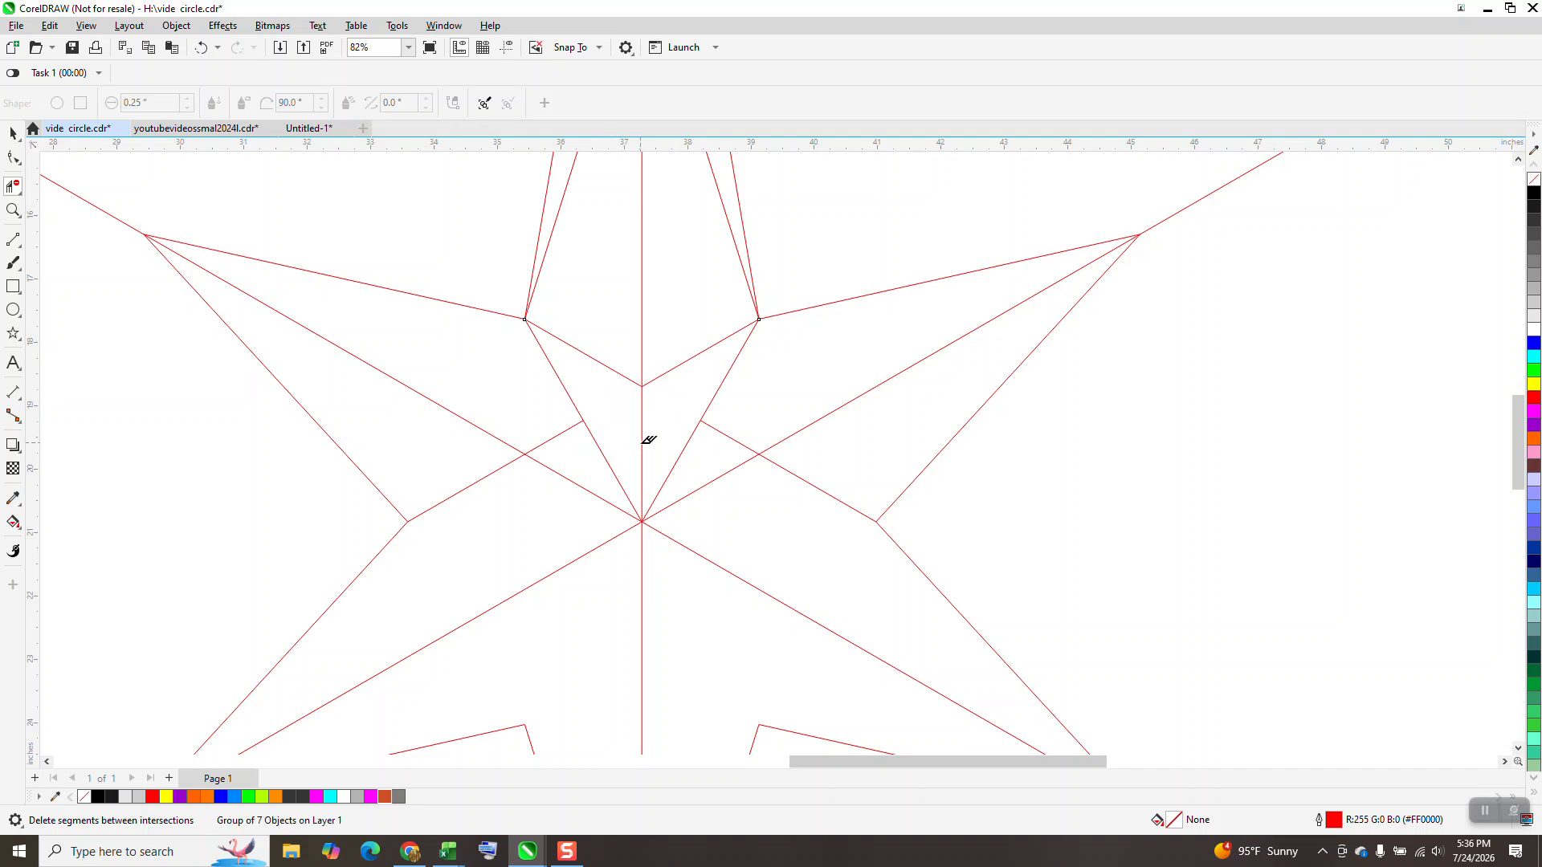
Smart-fill the narrow outer region of the star's top arm on the right of the vertical line with blue.
scroll(711, 449, down, 2)
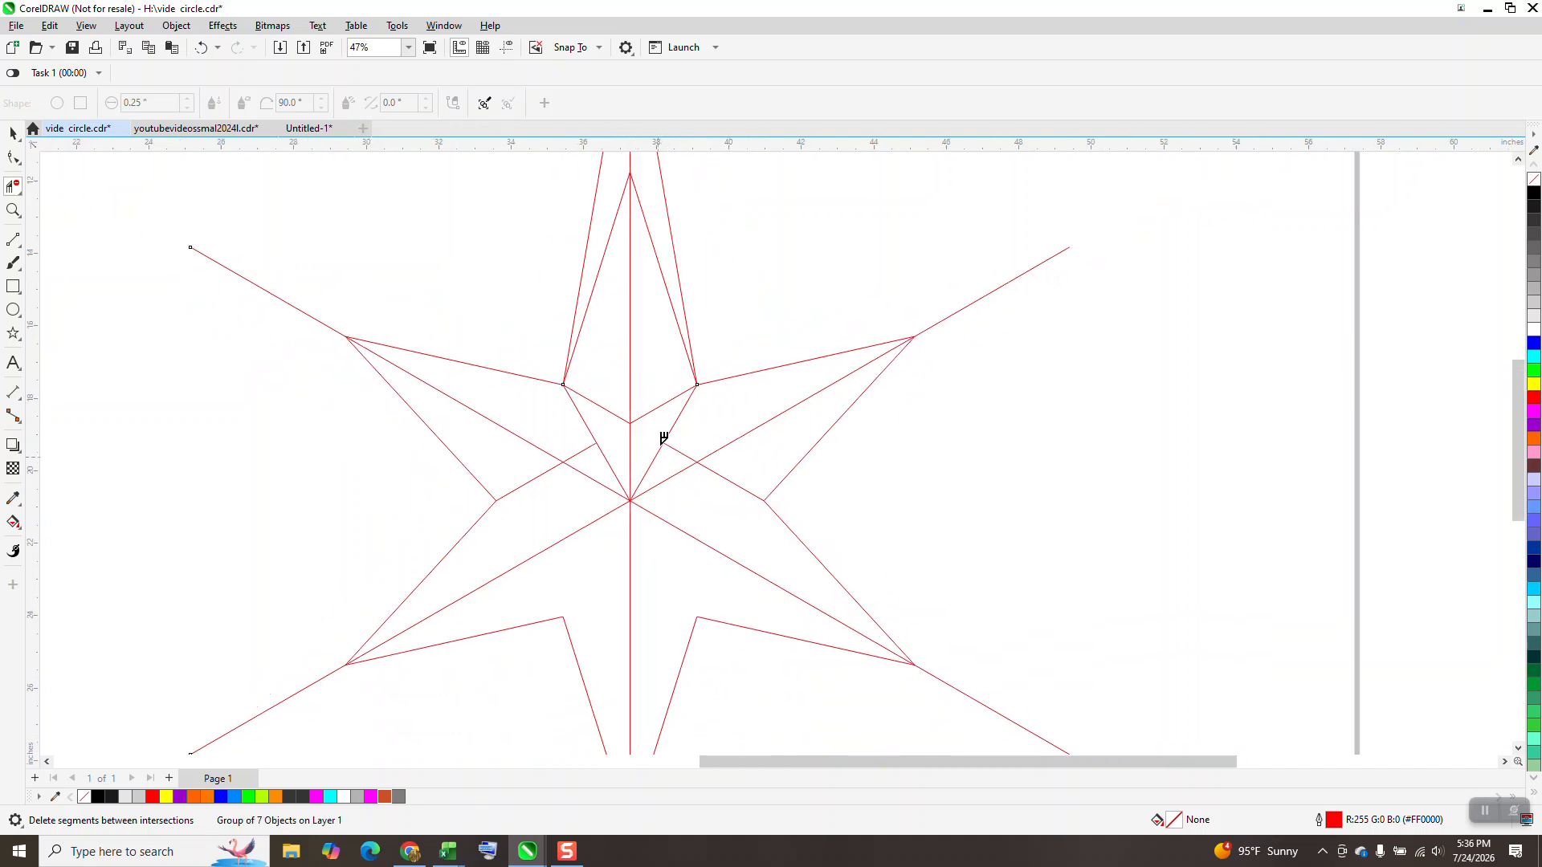
scroll(647, 309, down, 2)
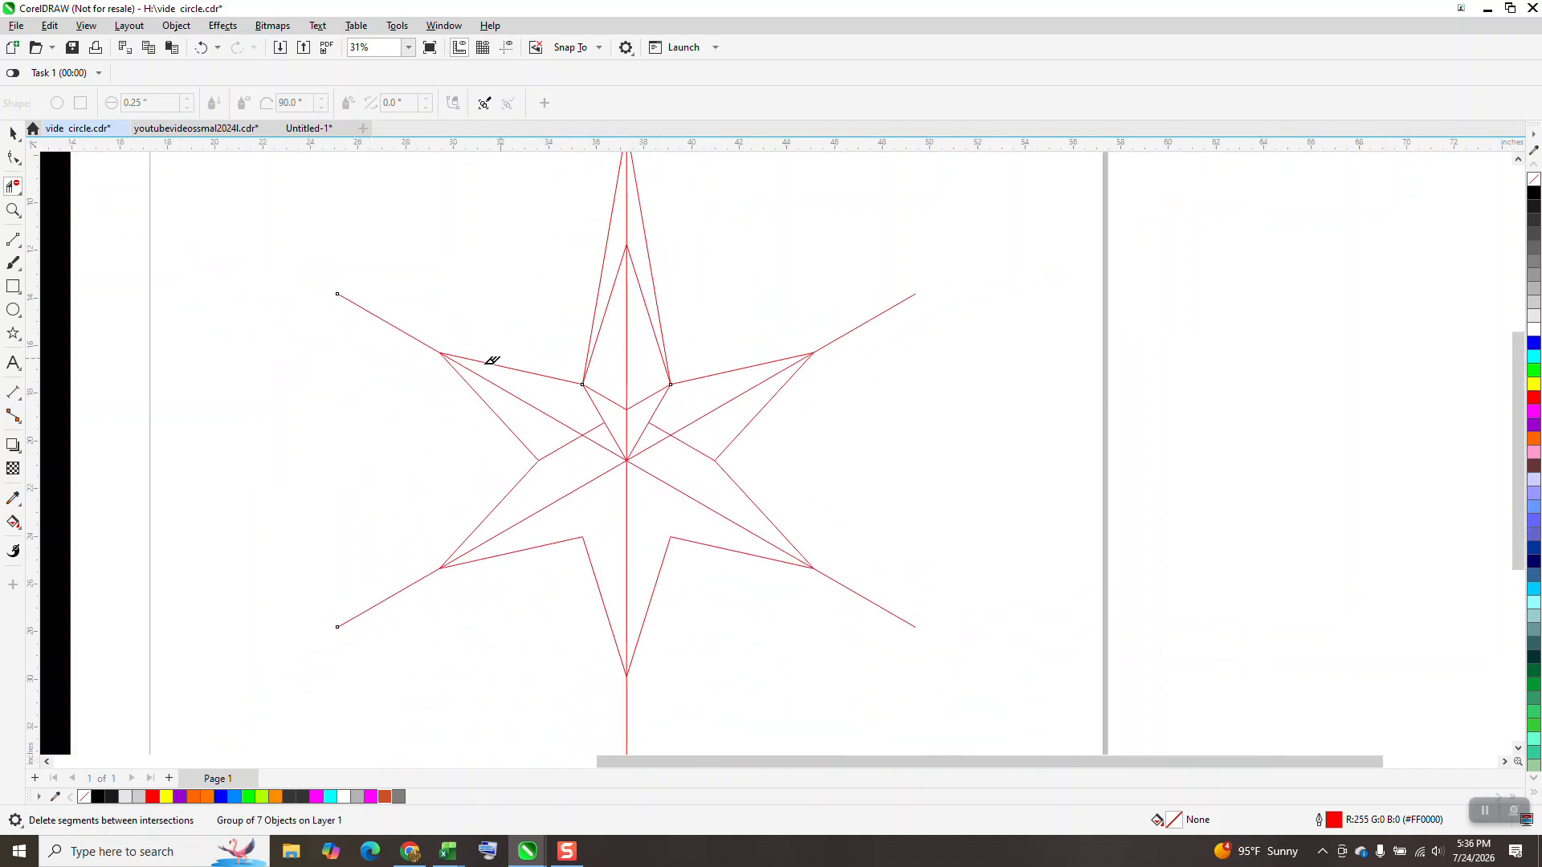
scroll(197, 566, down, 1)
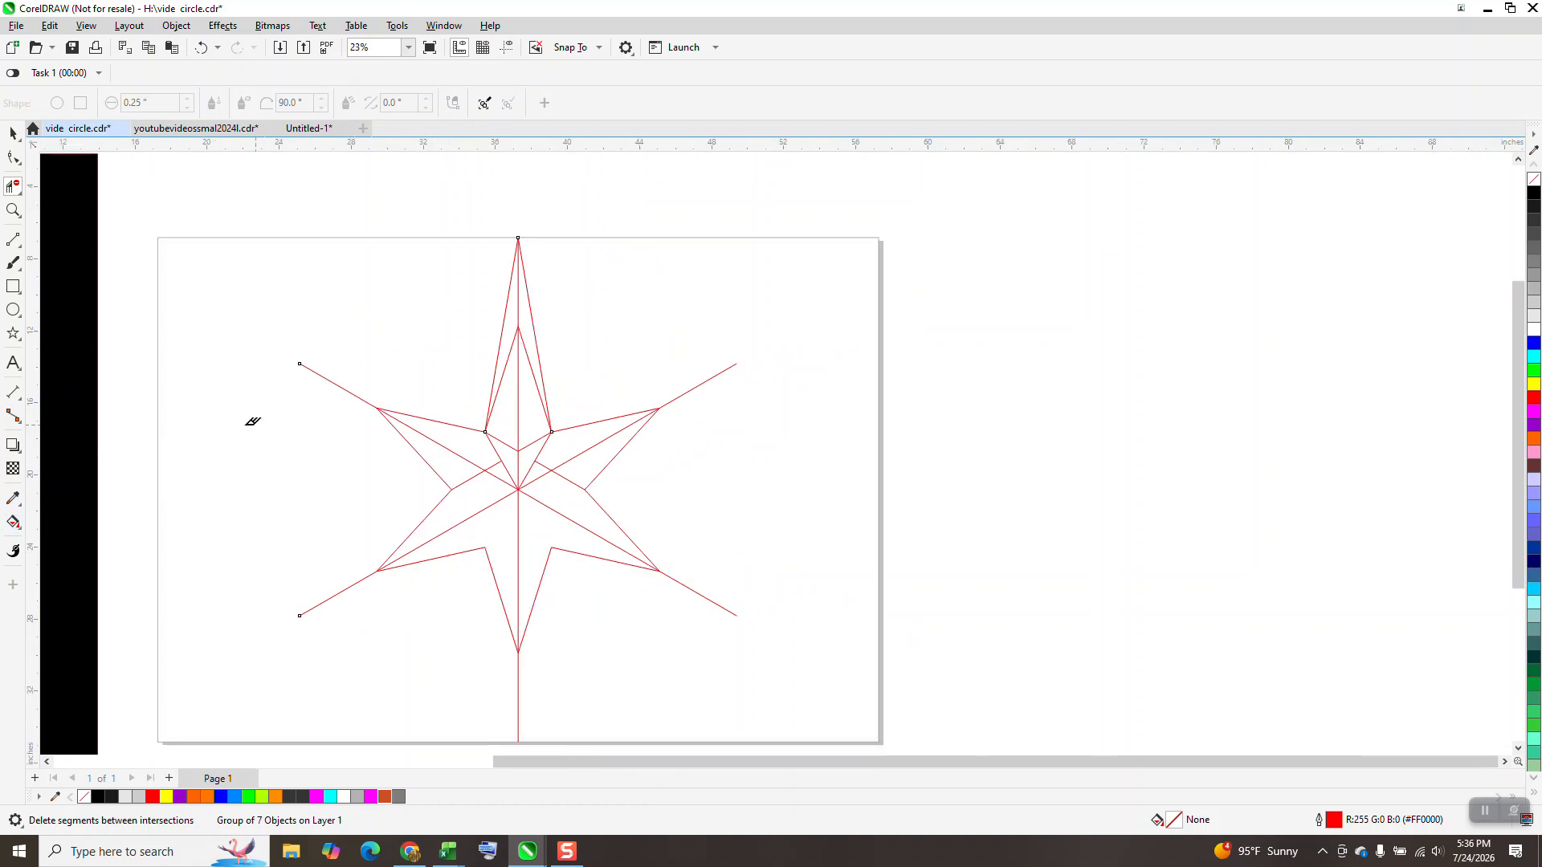
click(13, 210)
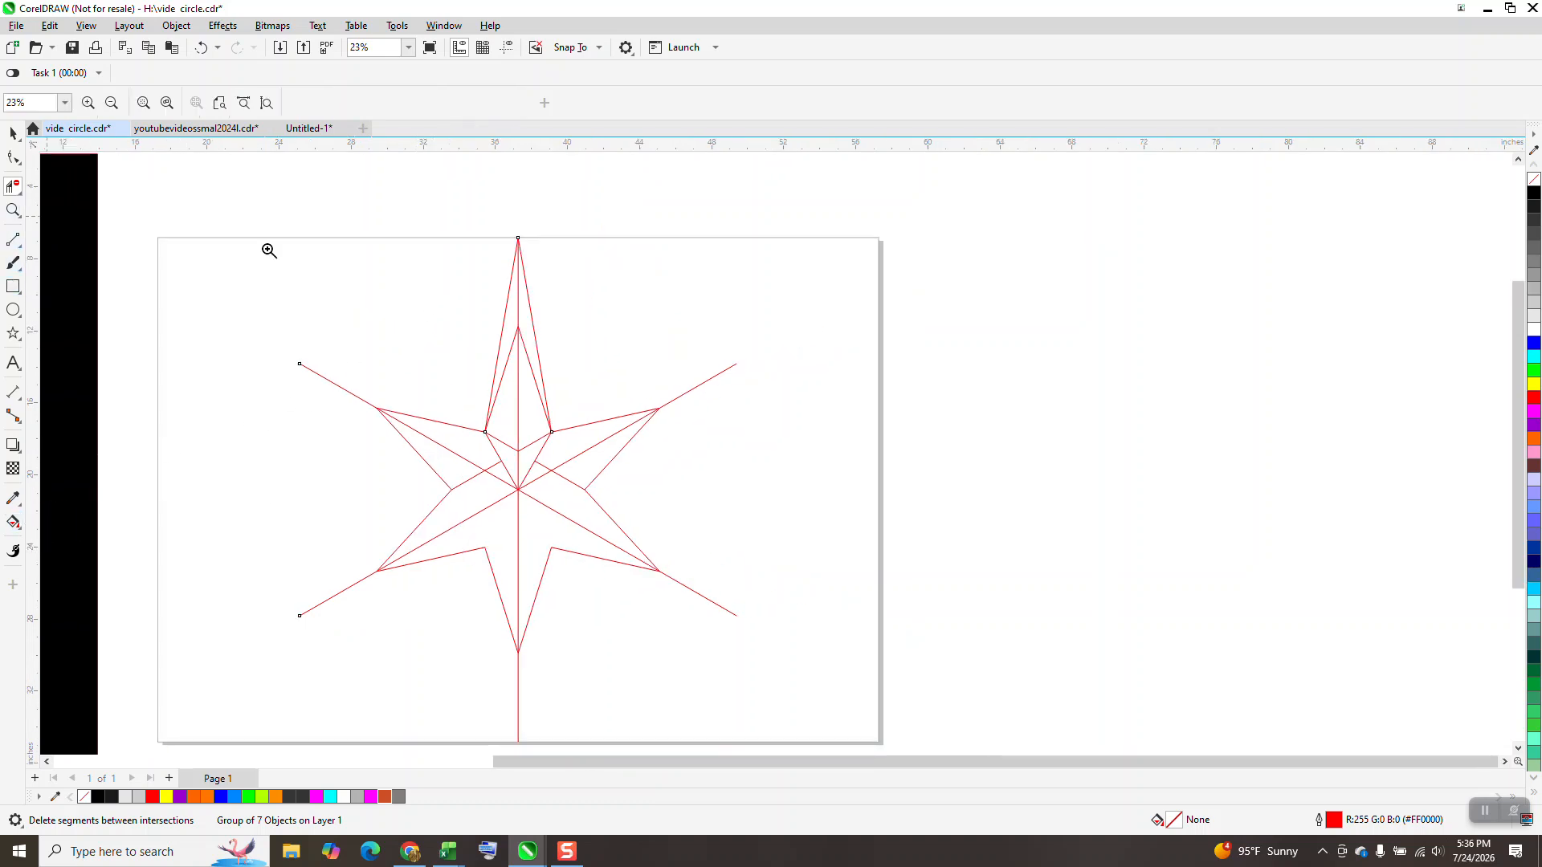
click(317, 405)
click(18, 529)
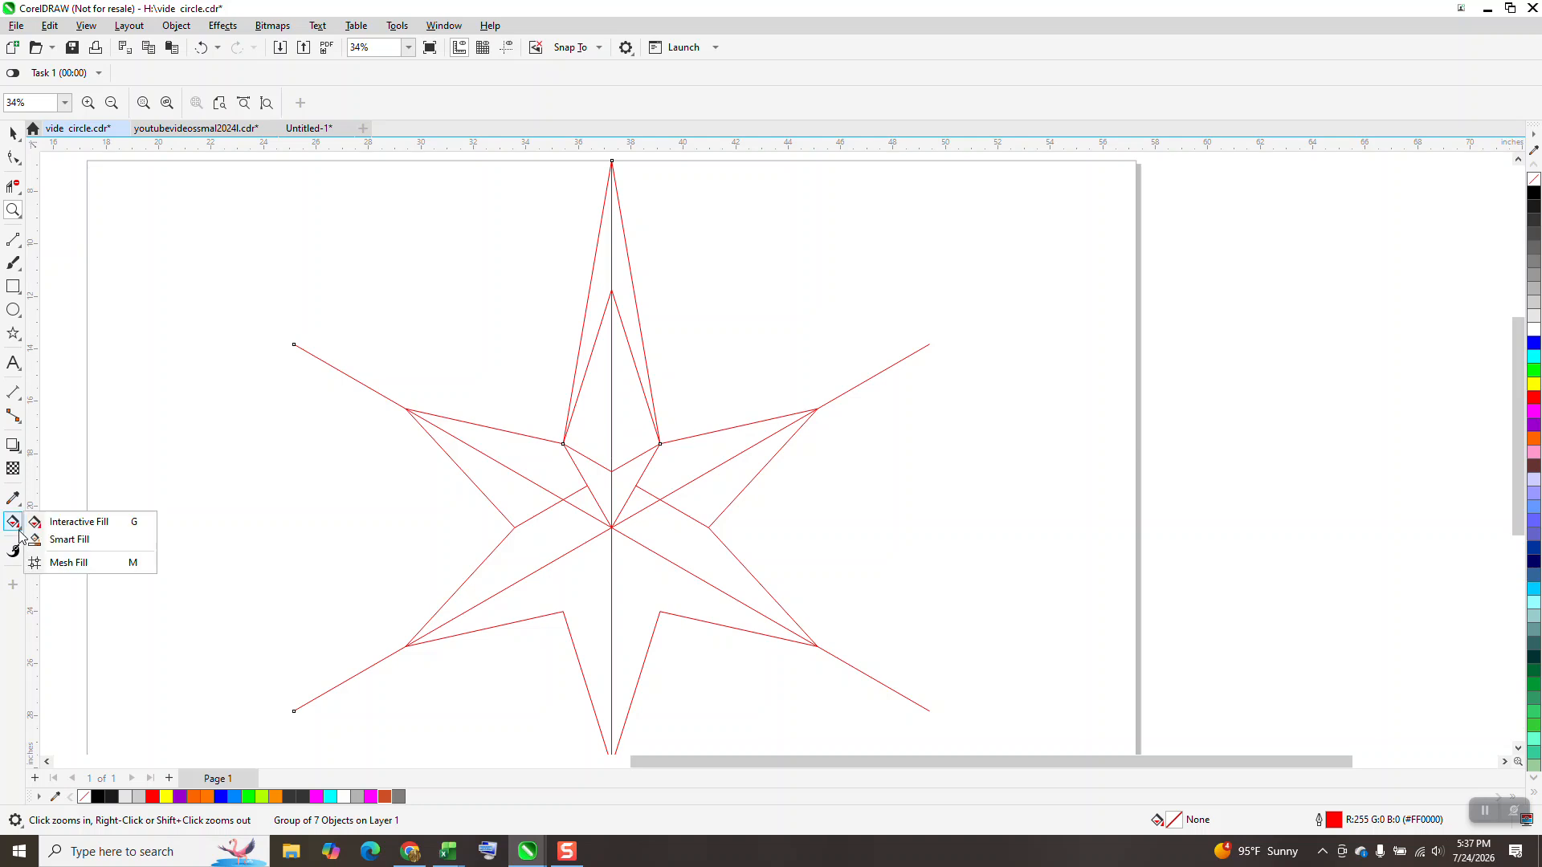
click(64, 540)
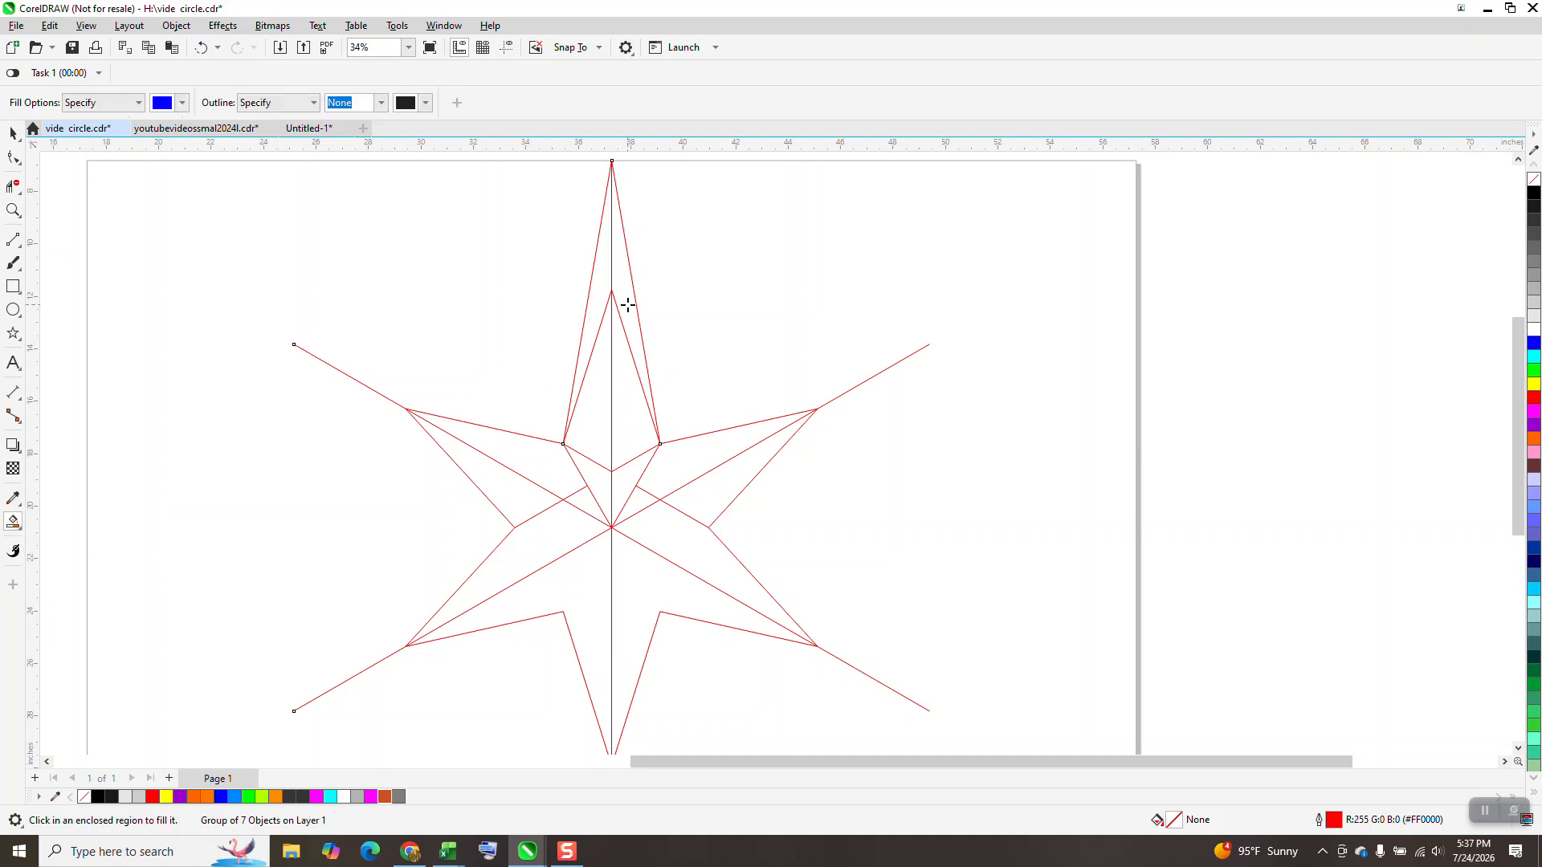
click(645, 337)
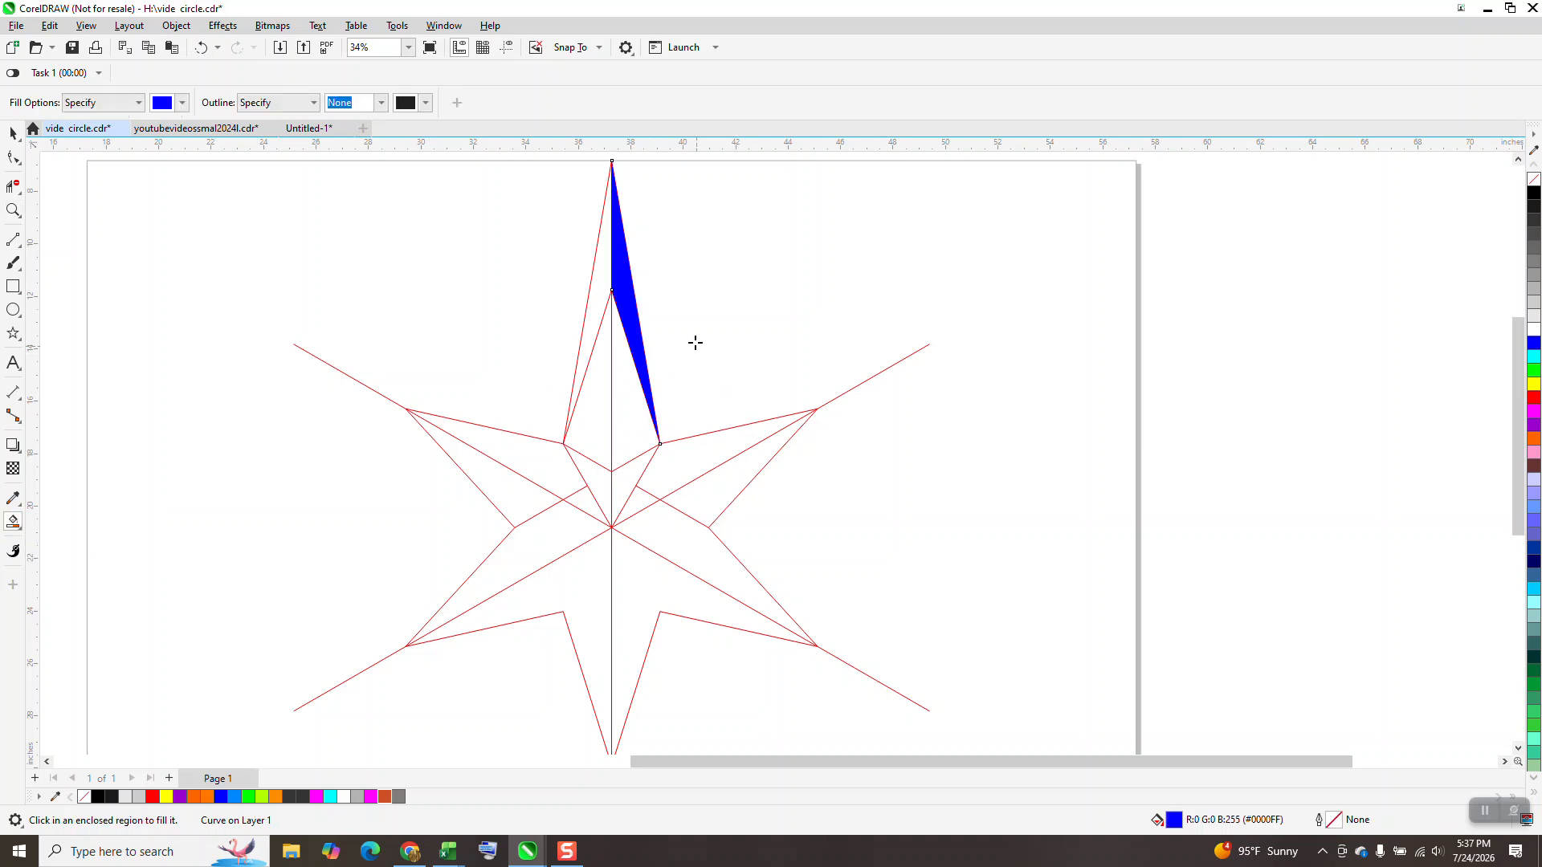
Give the blue sliver a fountain fill from blue near the tip to cyan at its lower end, and mirror a copy leftwards.
click(21, 536)
click(57, 519)
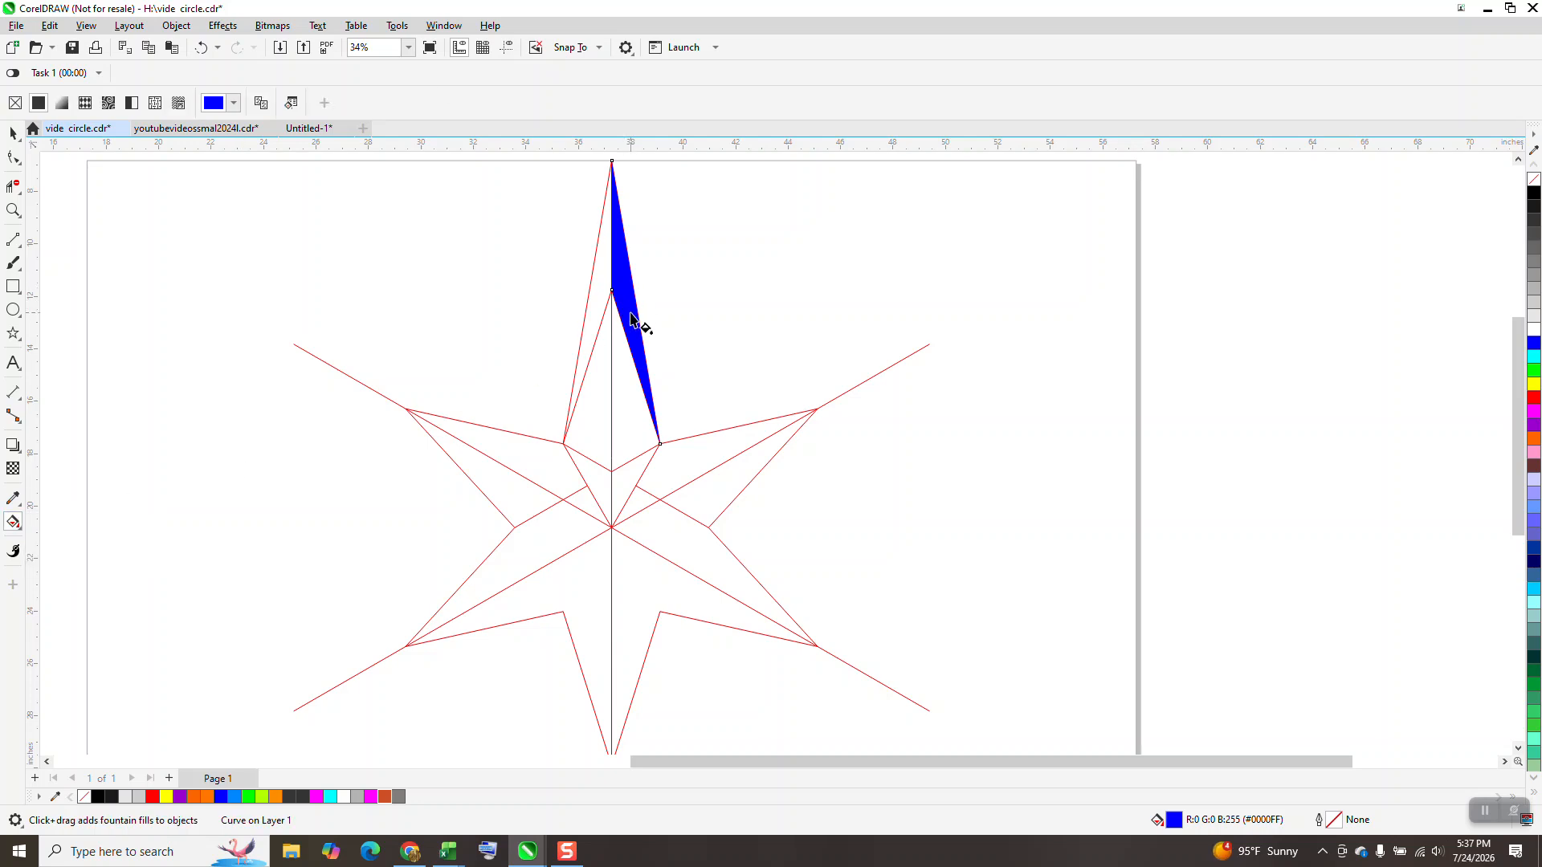
drag(627, 251, 652, 391)
drag(1533, 356, 651, 392)
key(space)
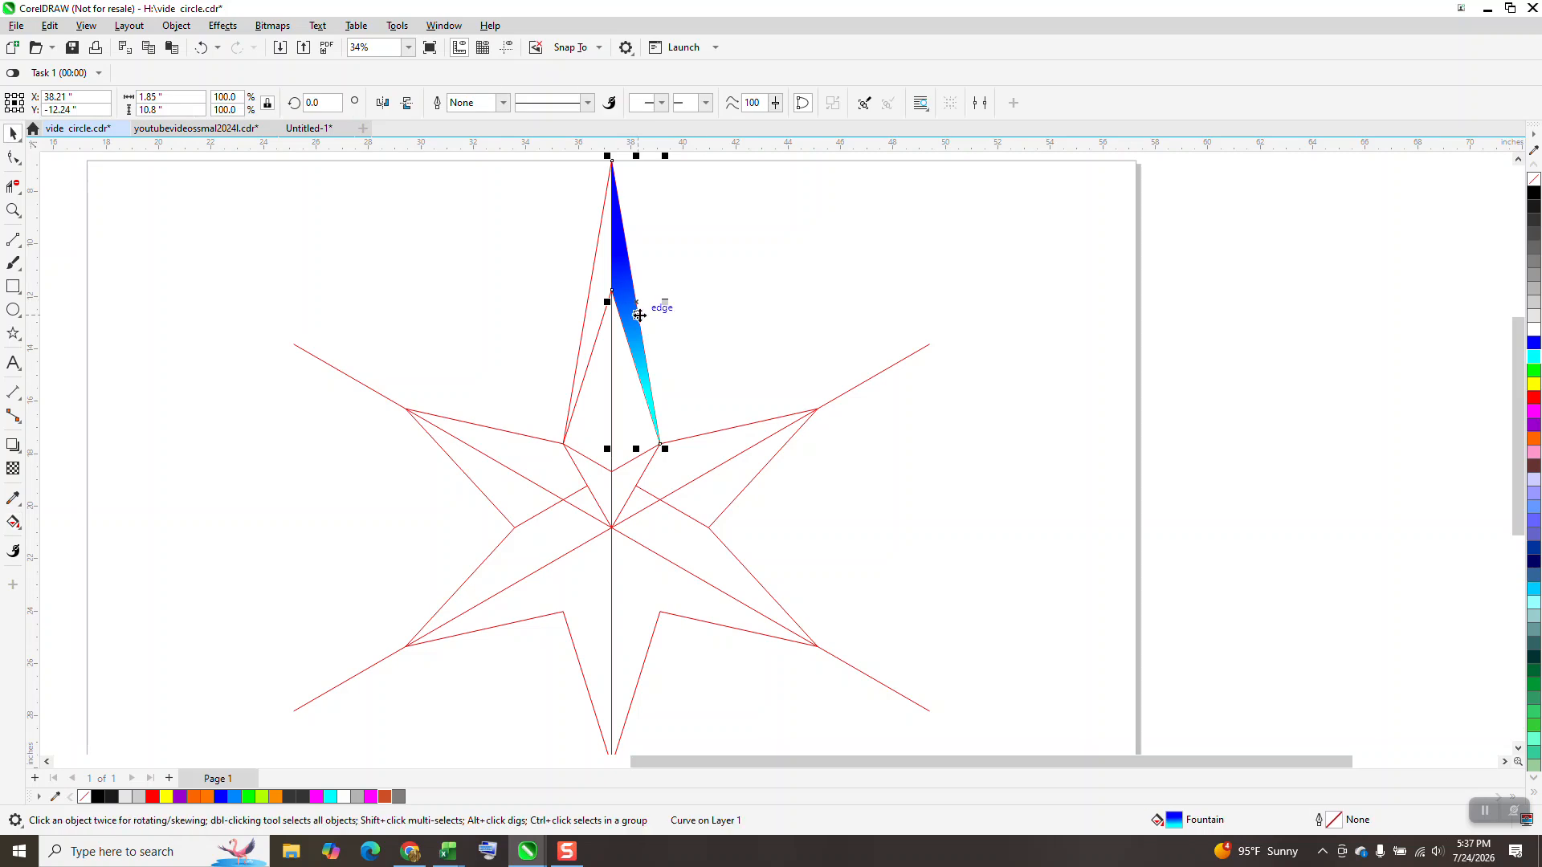
drag(666, 302, 562, 305)
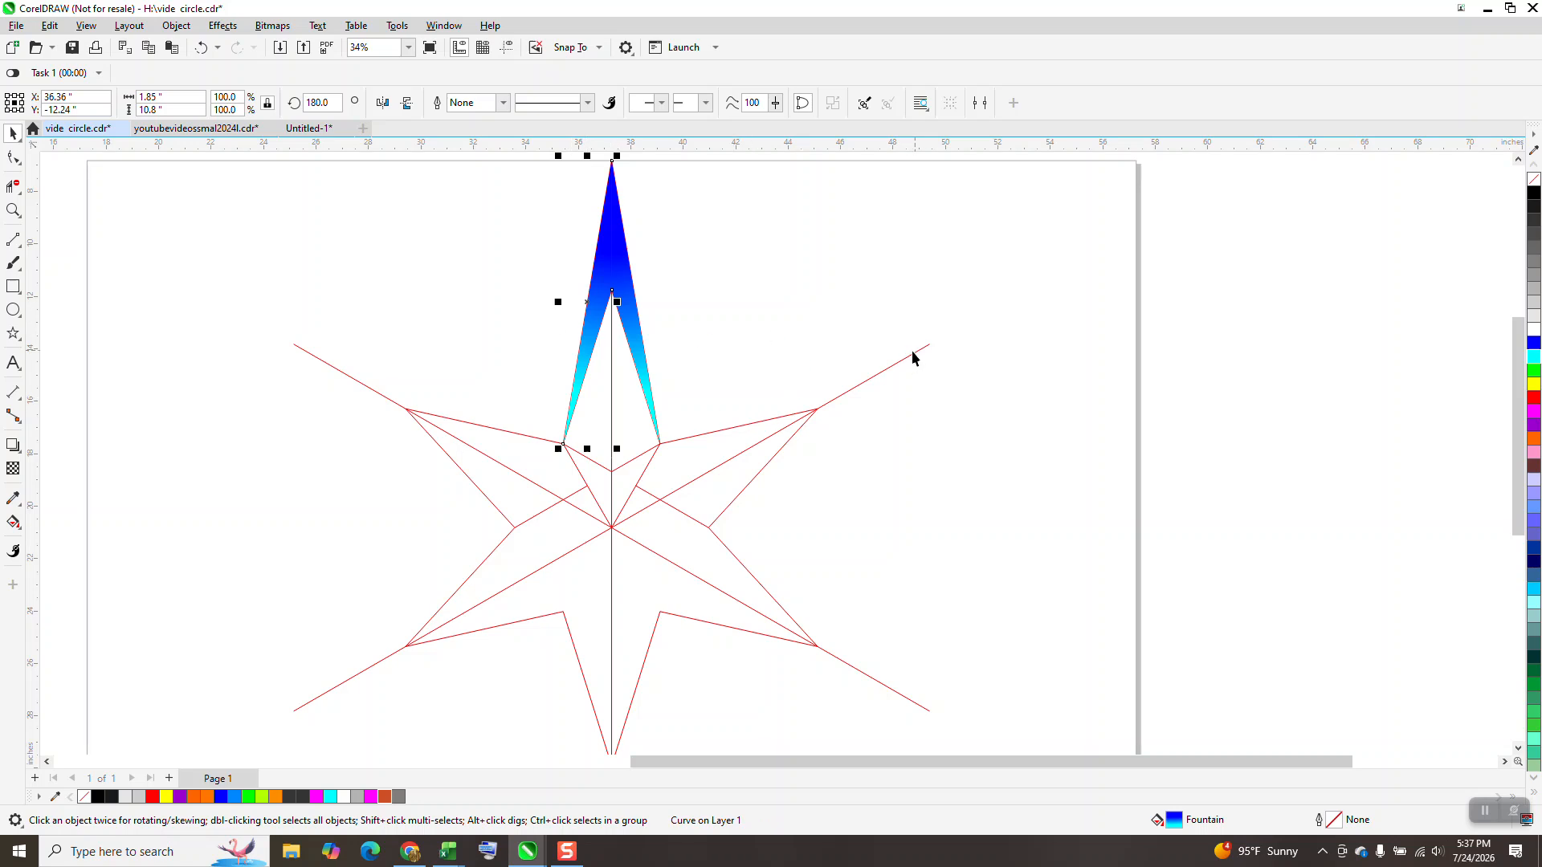
Smart-fill the right half of the top arm's inner kite and grade it from blue at the base to cyan at the tip.
click(14, 522)
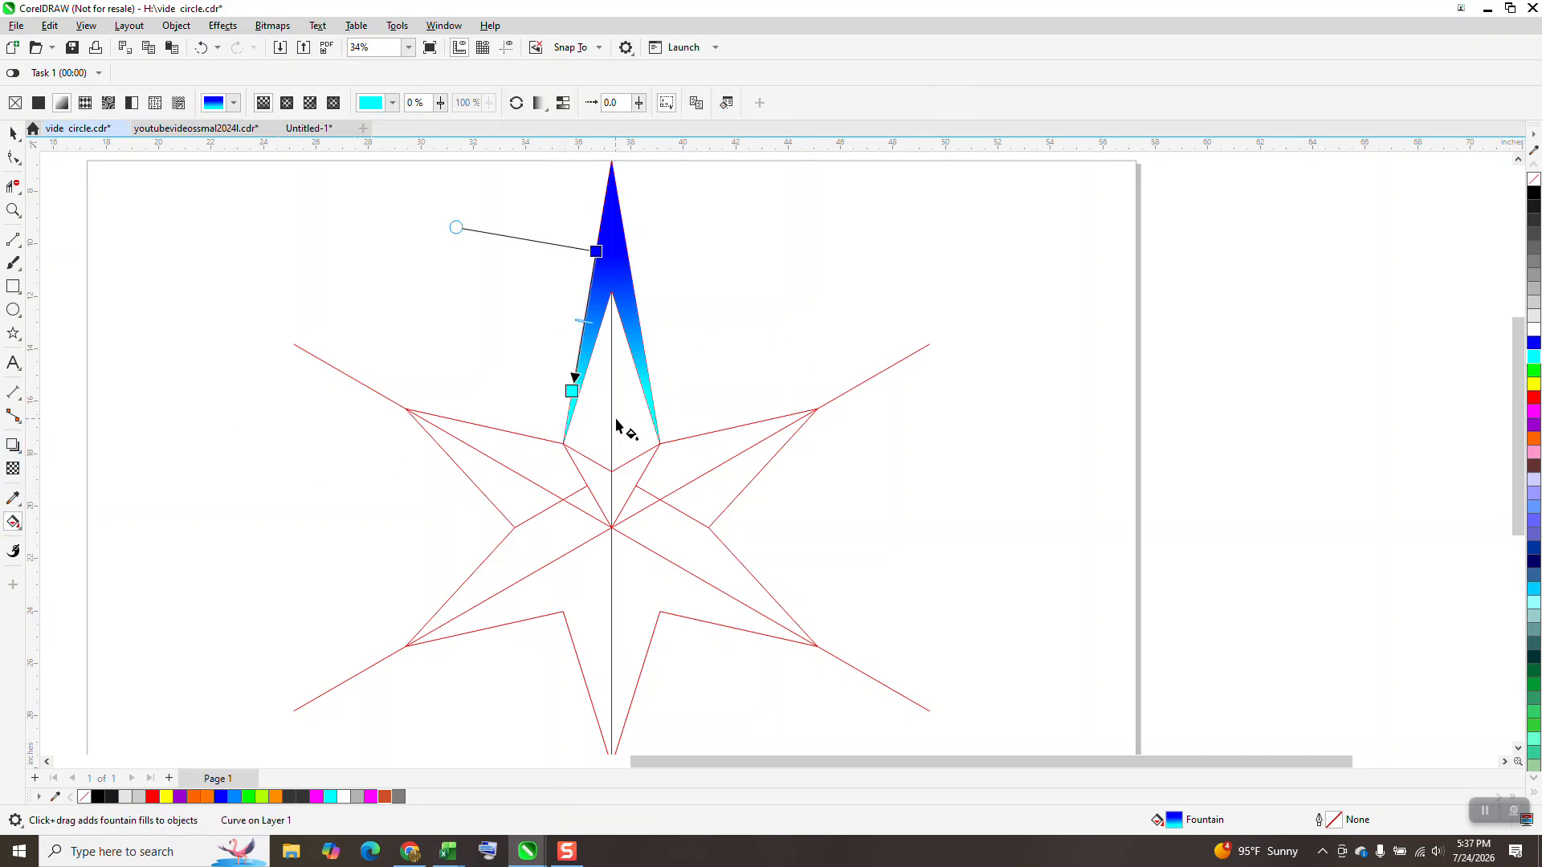
click(18, 526)
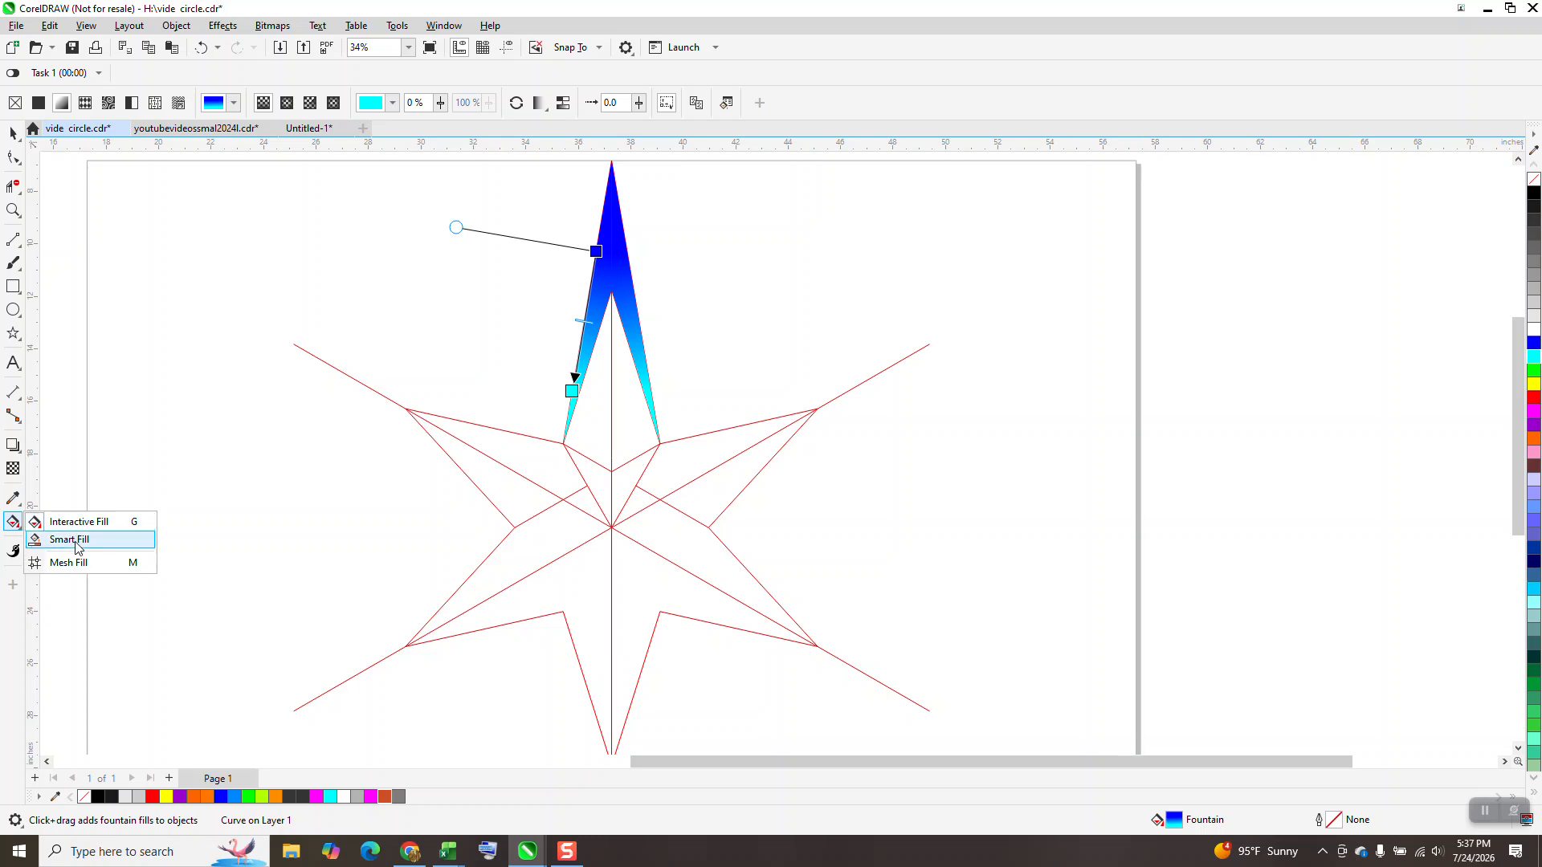
click(70, 540)
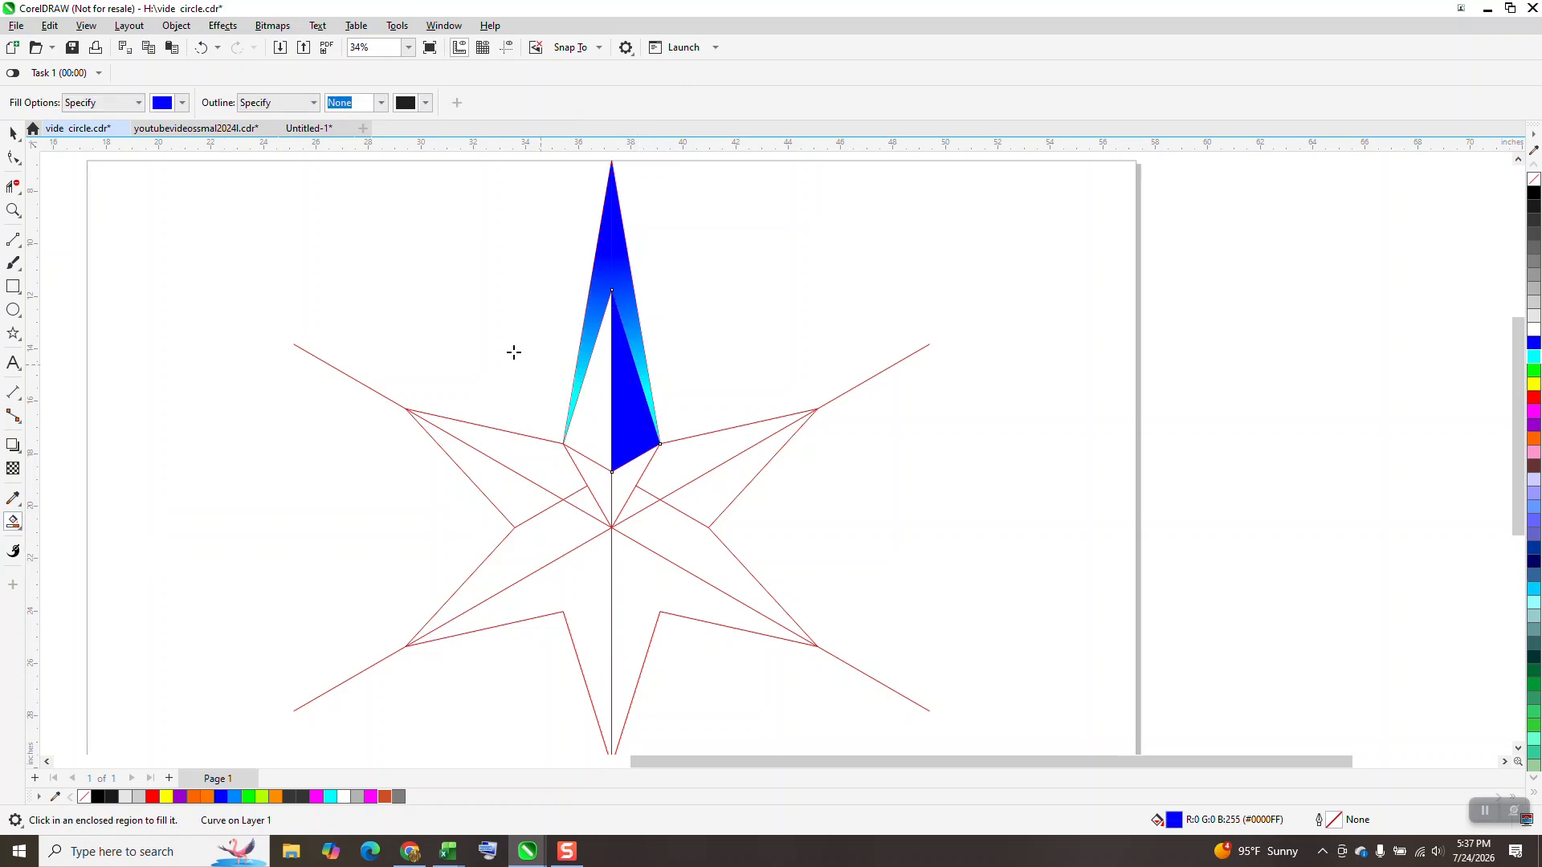
click(14, 524)
click(69, 514)
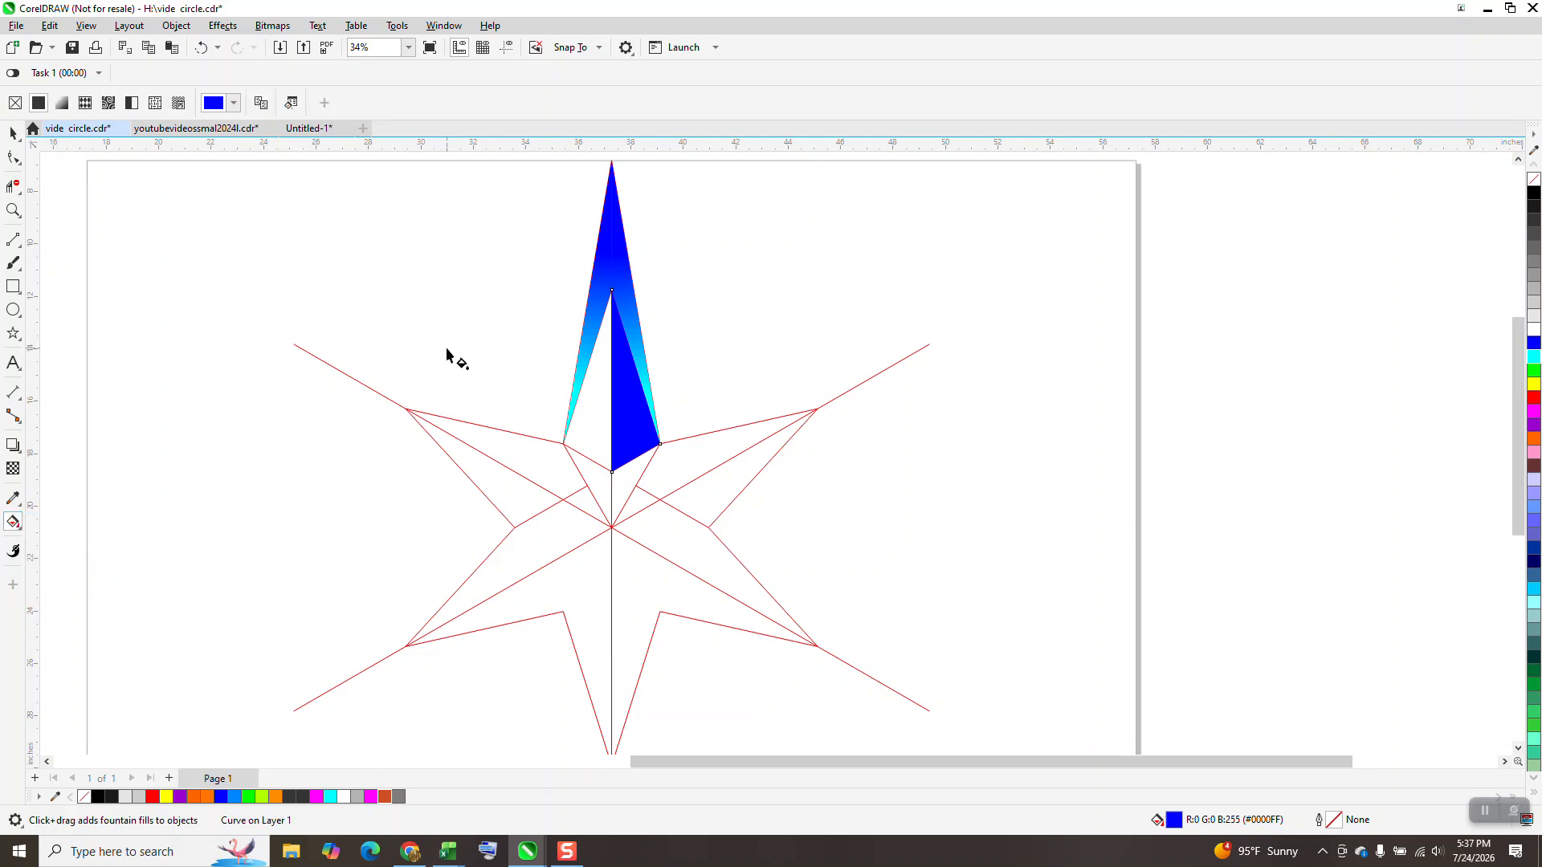
drag(633, 435, 612, 301)
drag(1532, 361, 613, 303)
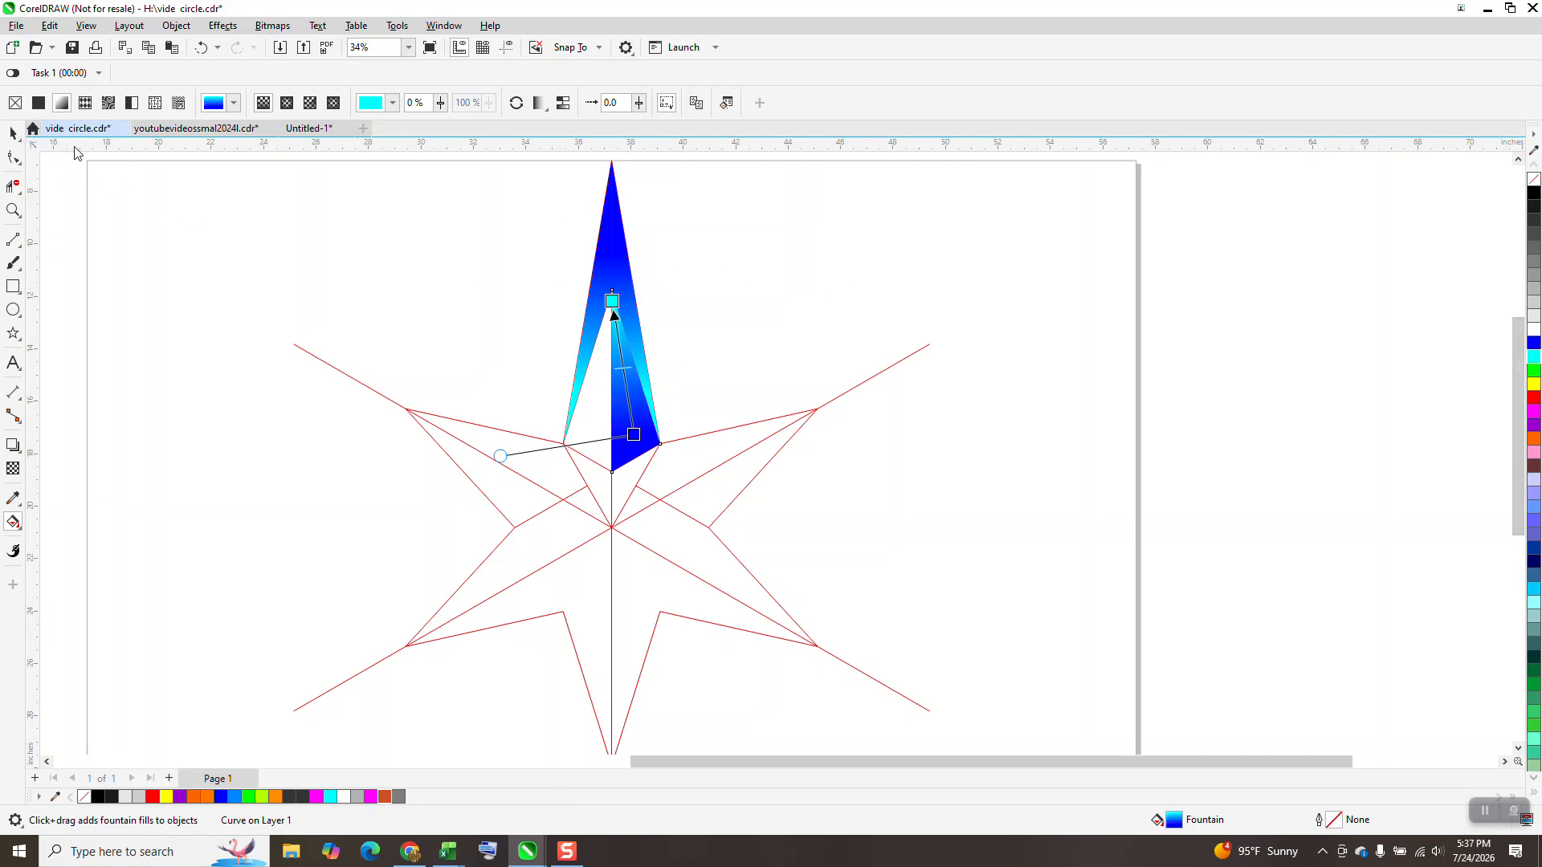
Mirror a copy of the inner kite's right half onto the left of the vertical line.
click(13, 133)
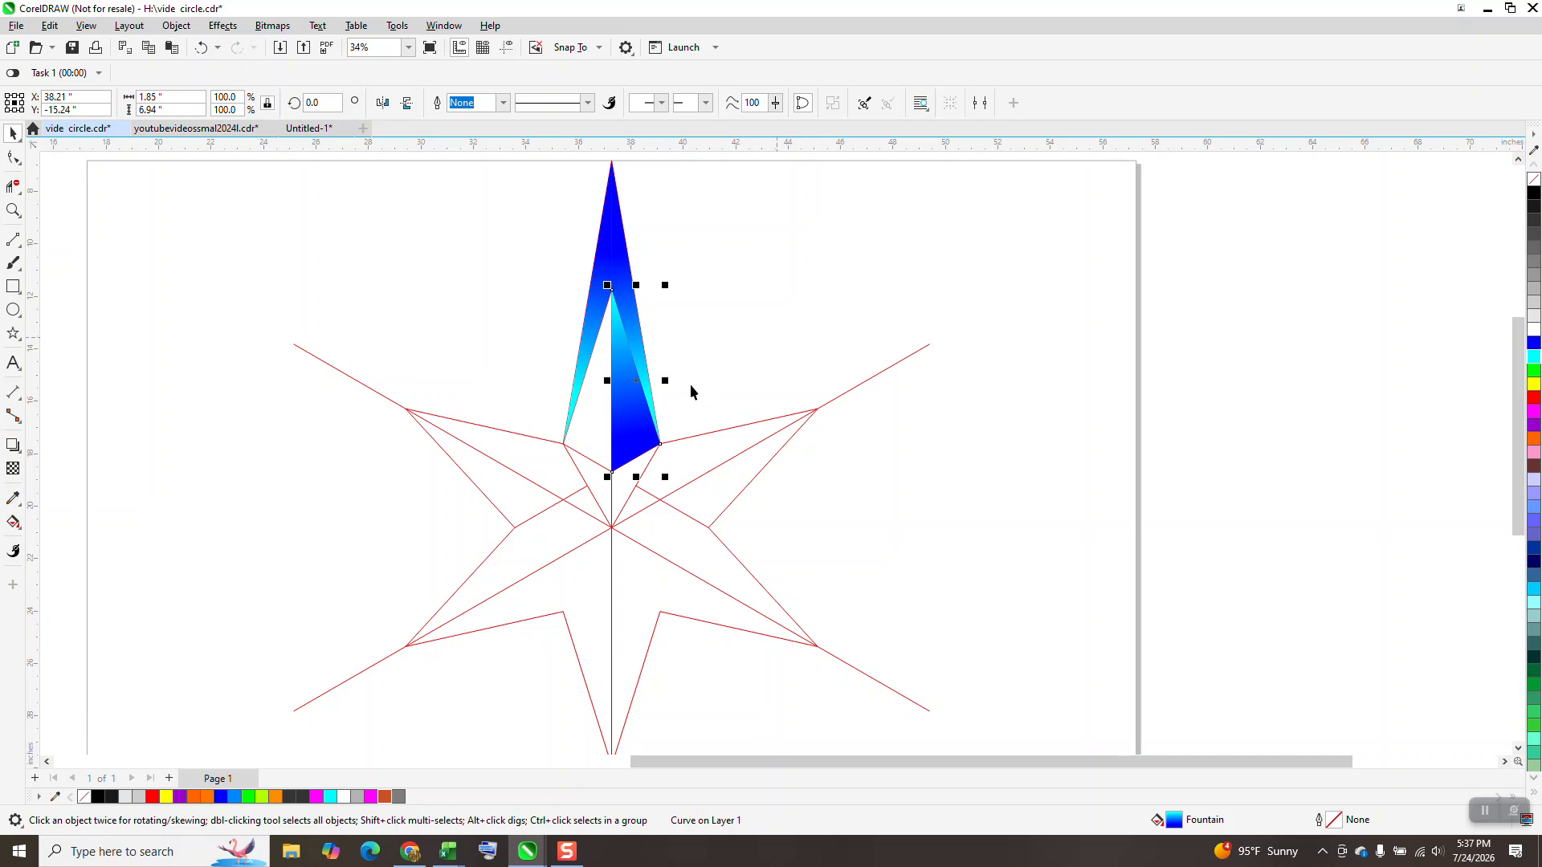
drag(669, 384, 581, 388)
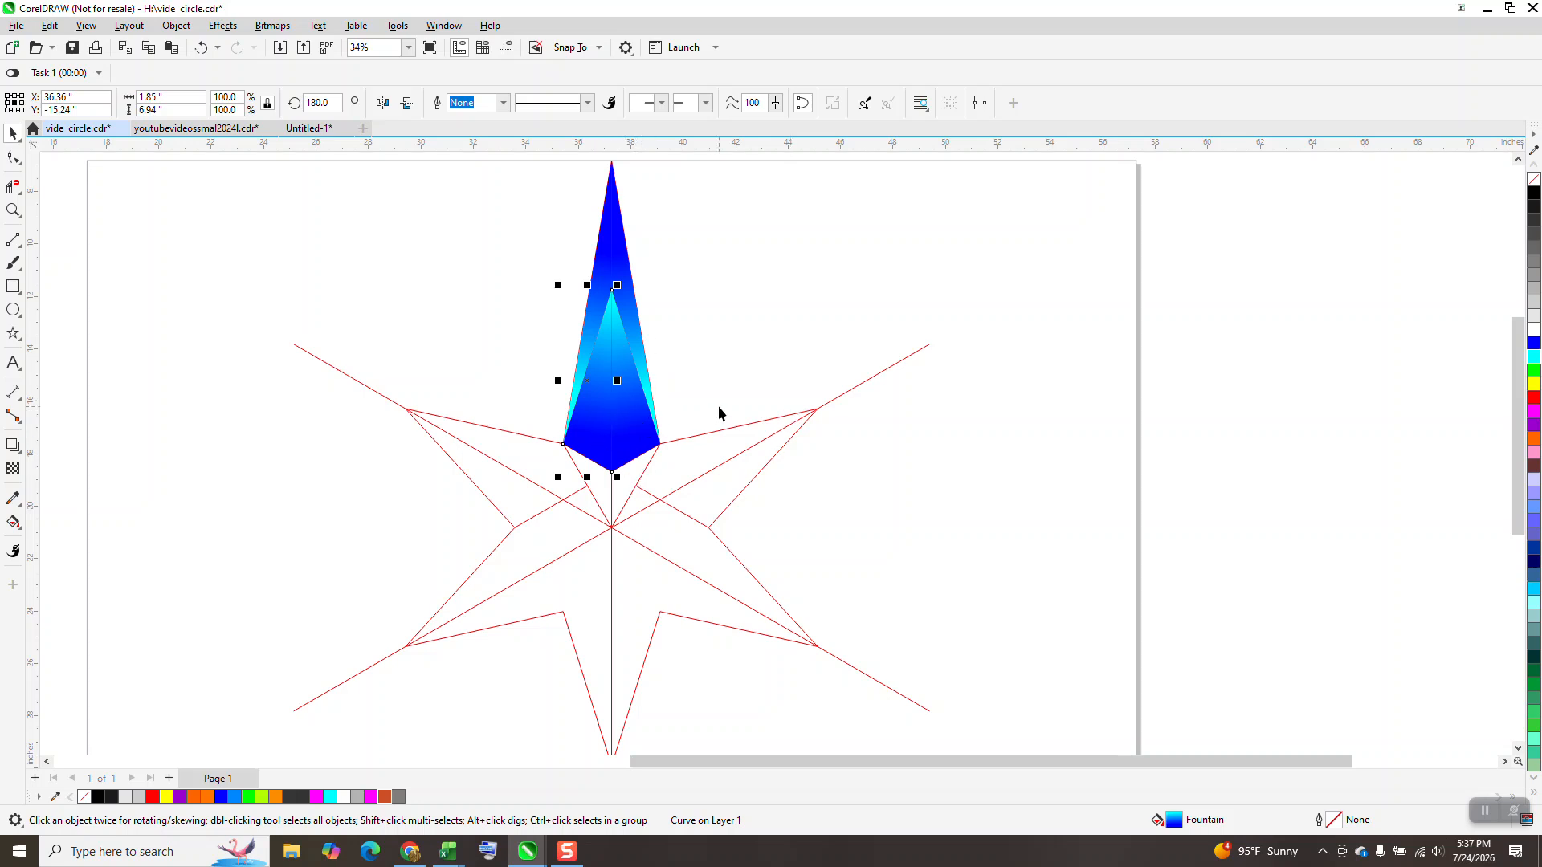
scroll(718, 406, down, 1)
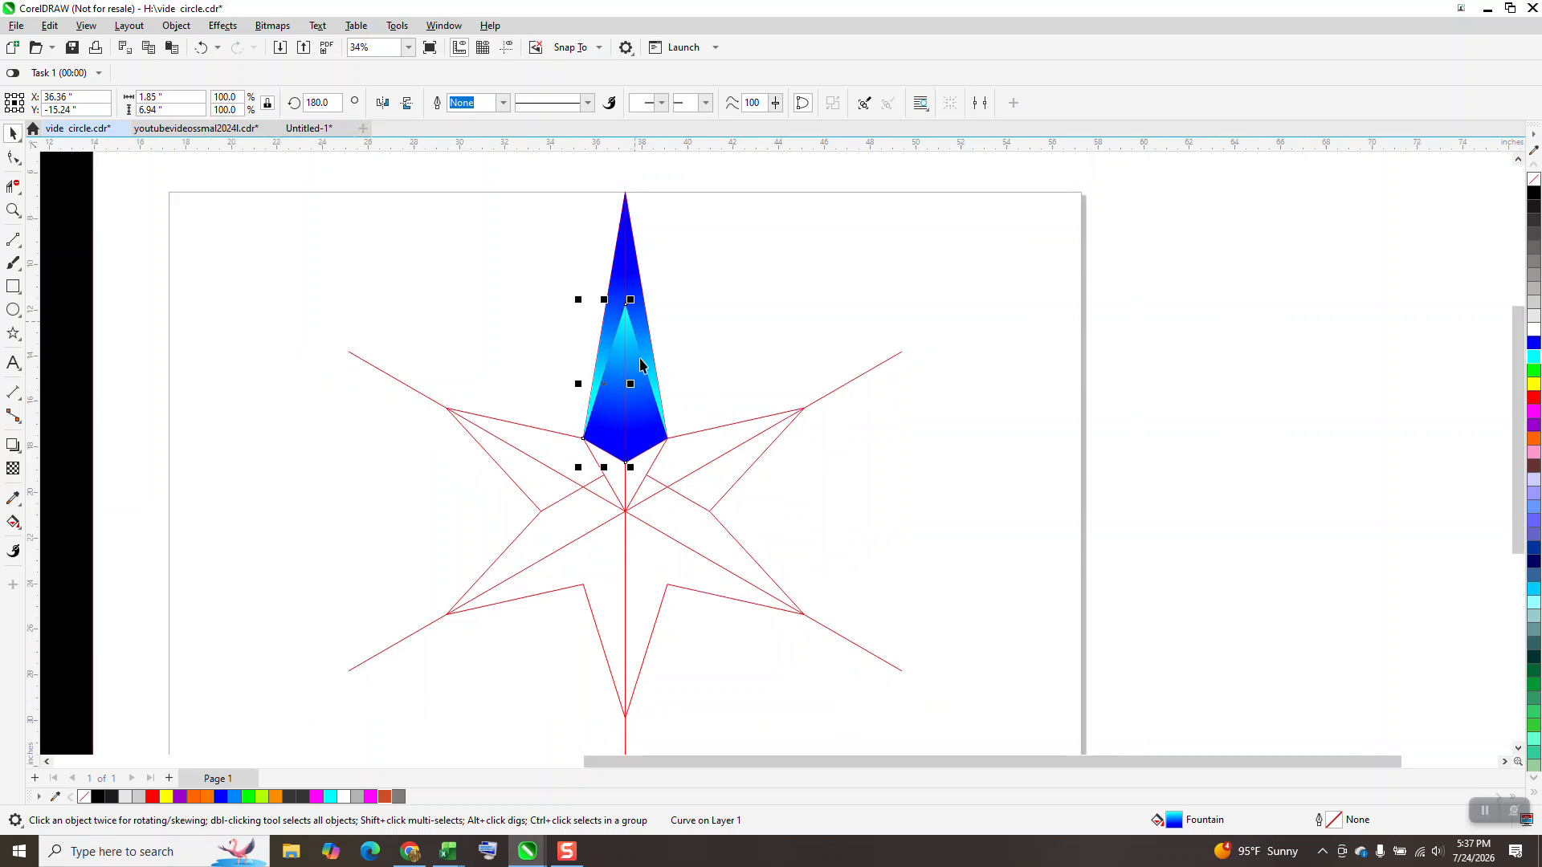
Smart-fill the triangle between the inner kite and the star's centre, right of the vertical line, with blue.
click(14, 210)
drag(590, 406, 764, 544)
click(13, 522)
click(22, 533)
click(62, 541)
click(659, 466)
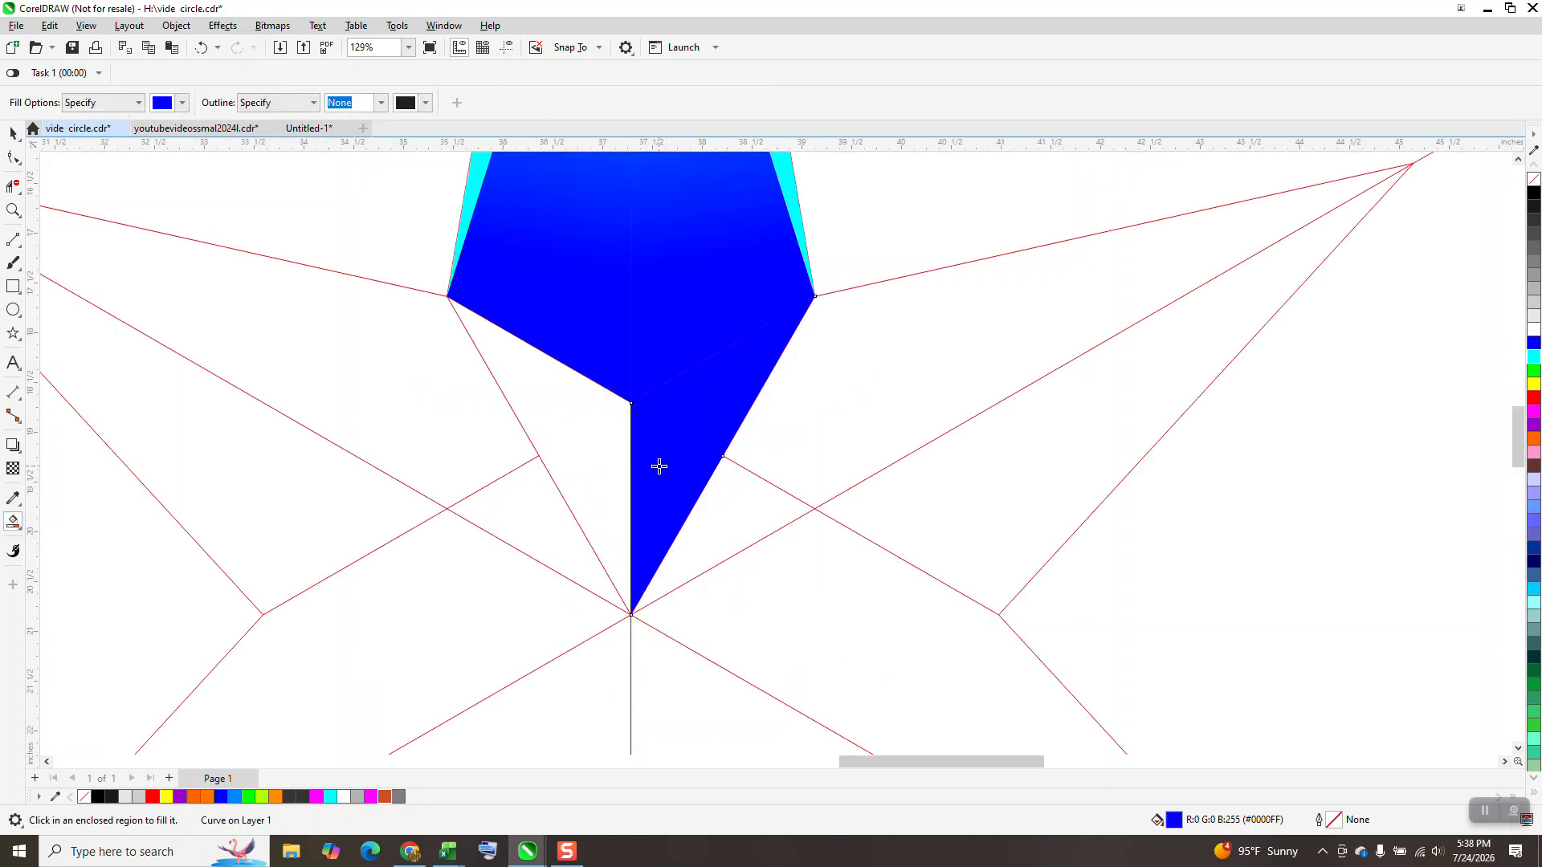
Grade the lower triangle from blue near the star's centre to cyan at its upper edge, and mirror a copy leftwards.
scroll(659, 462, down, 4)
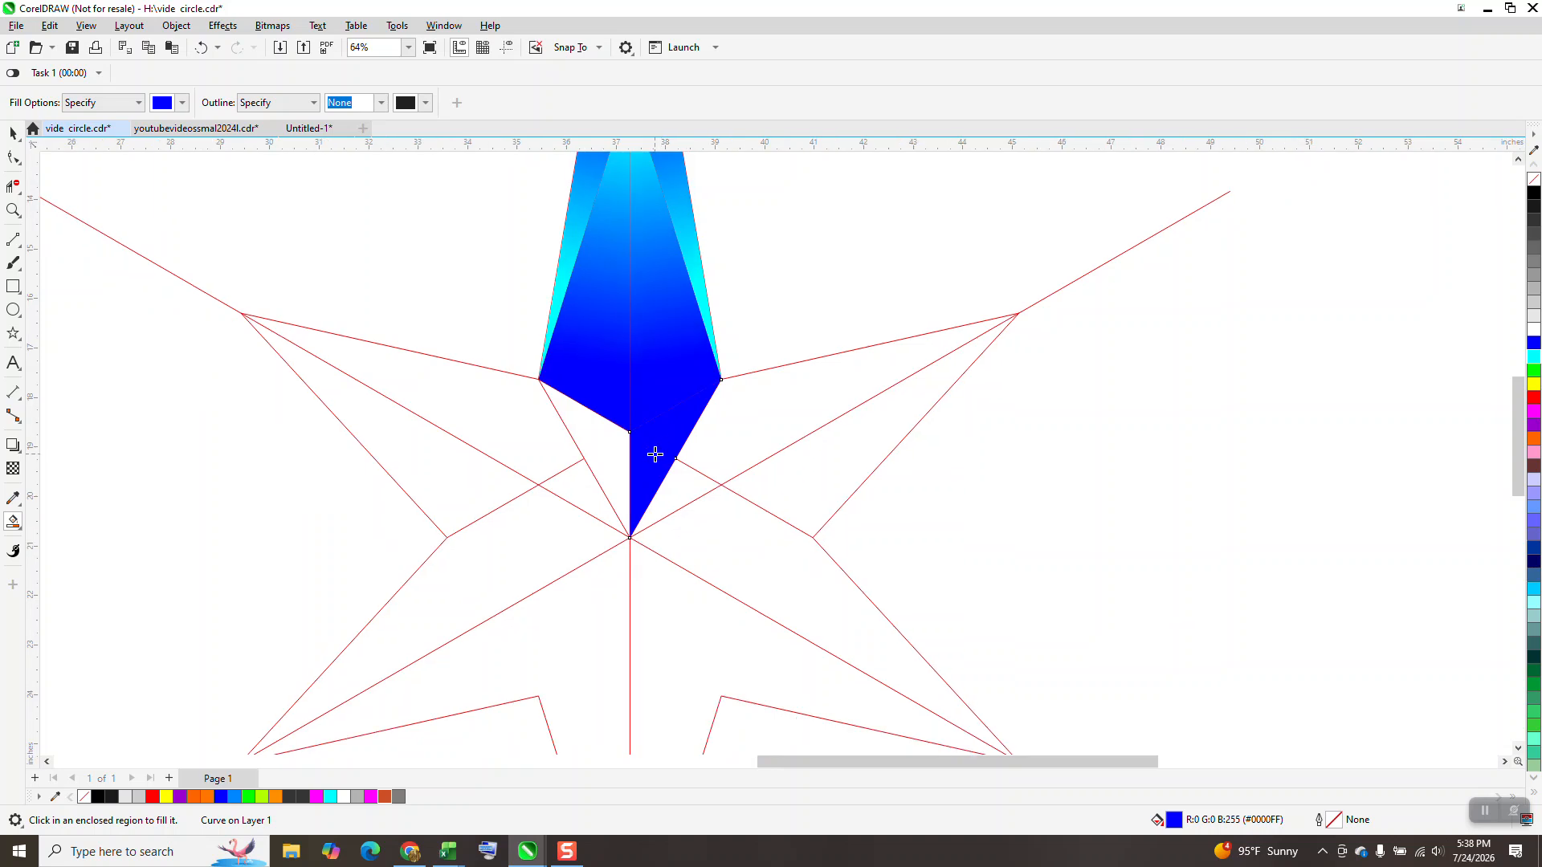
click(26, 527)
click(79, 521)
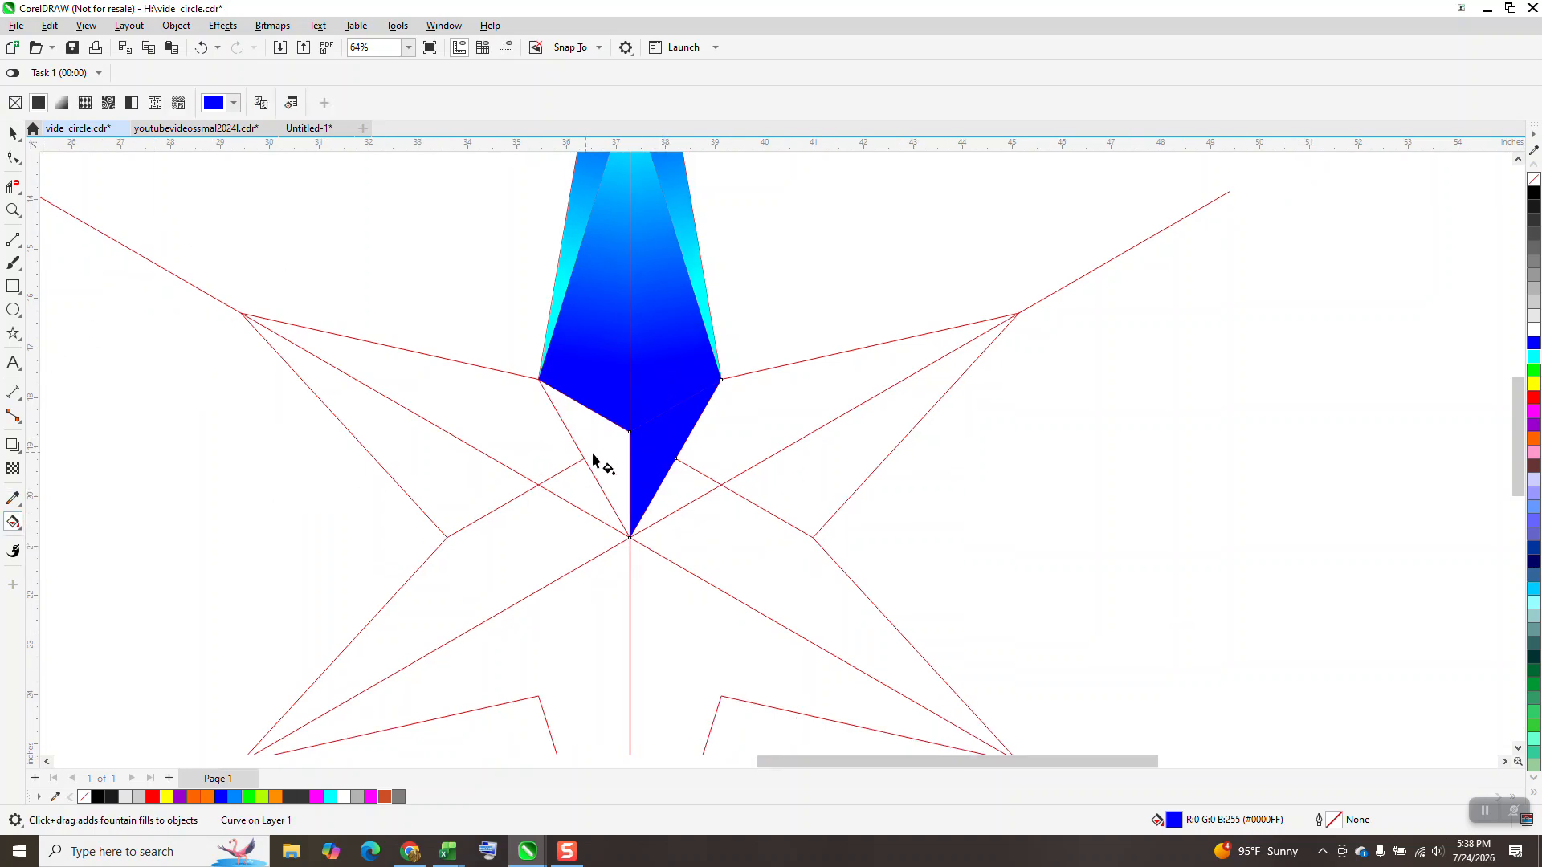
drag(639, 467, 665, 390)
drag(641, 467, 653, 480)
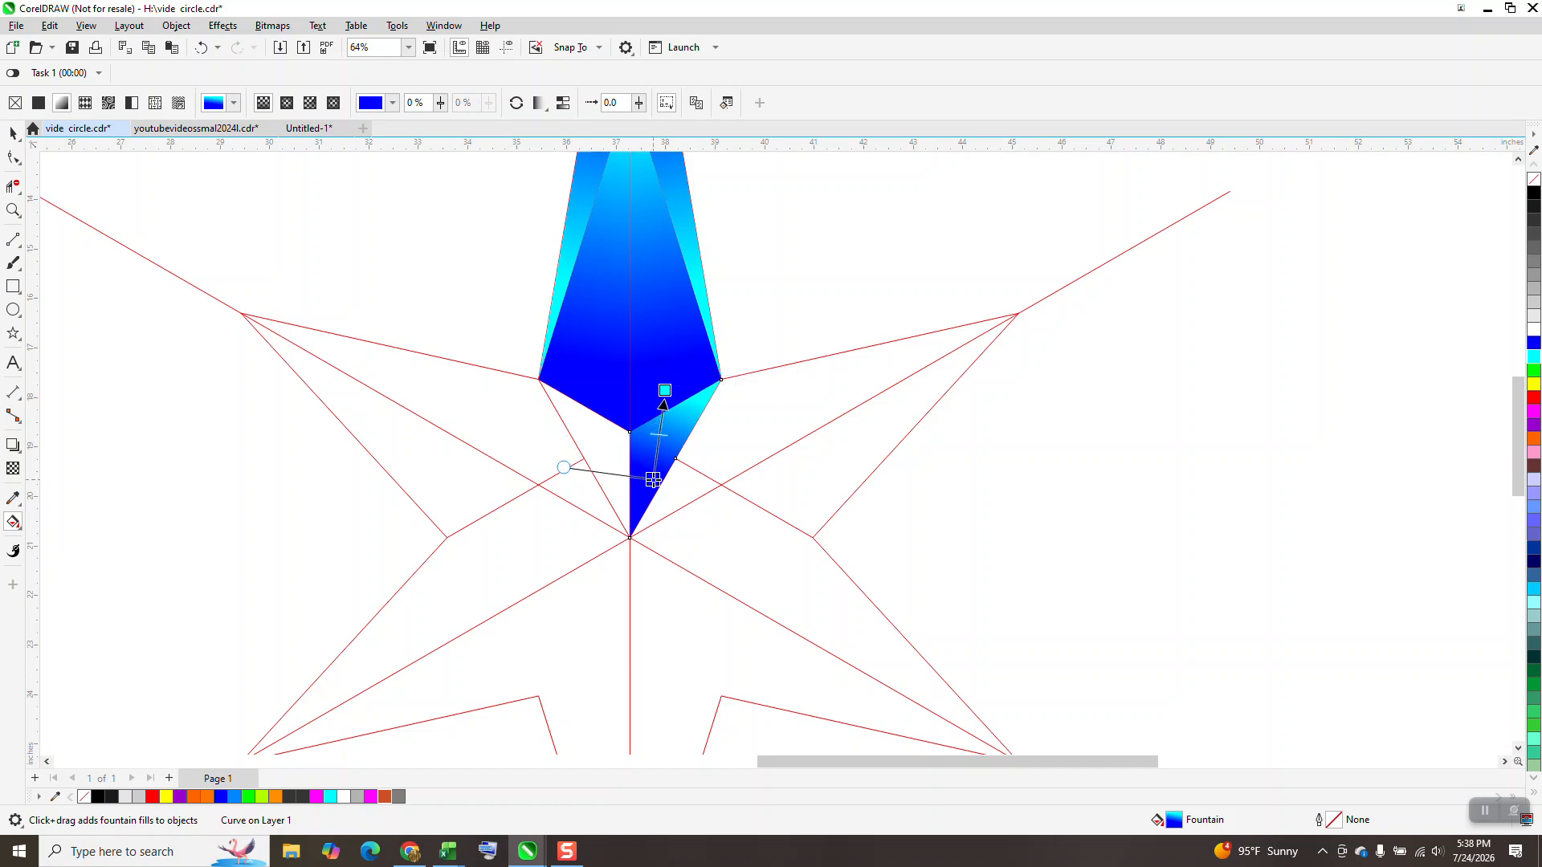
click(13, 132)
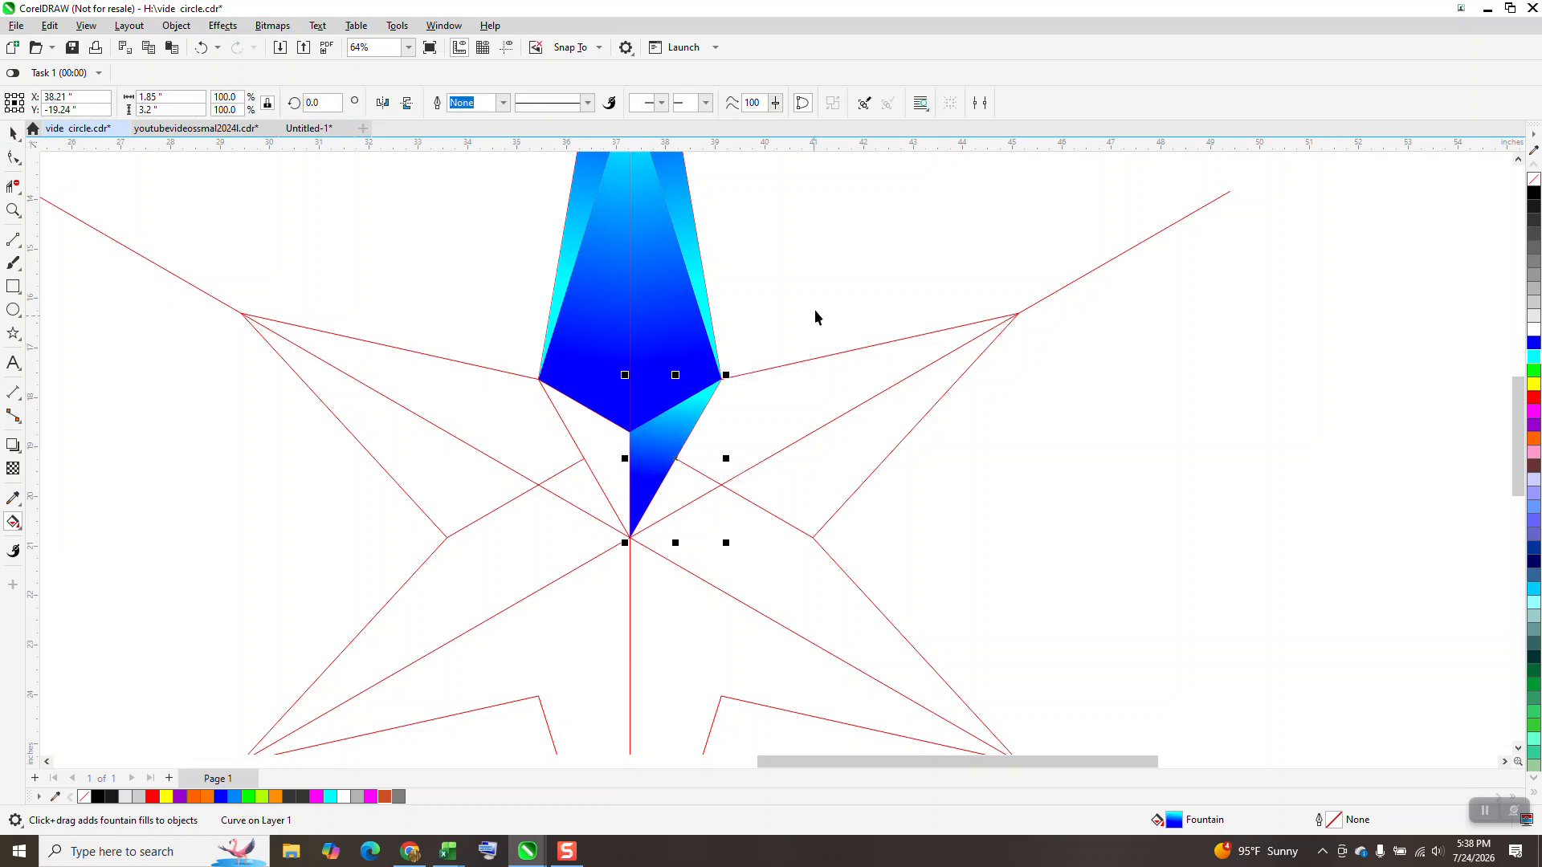
click(688, 420)
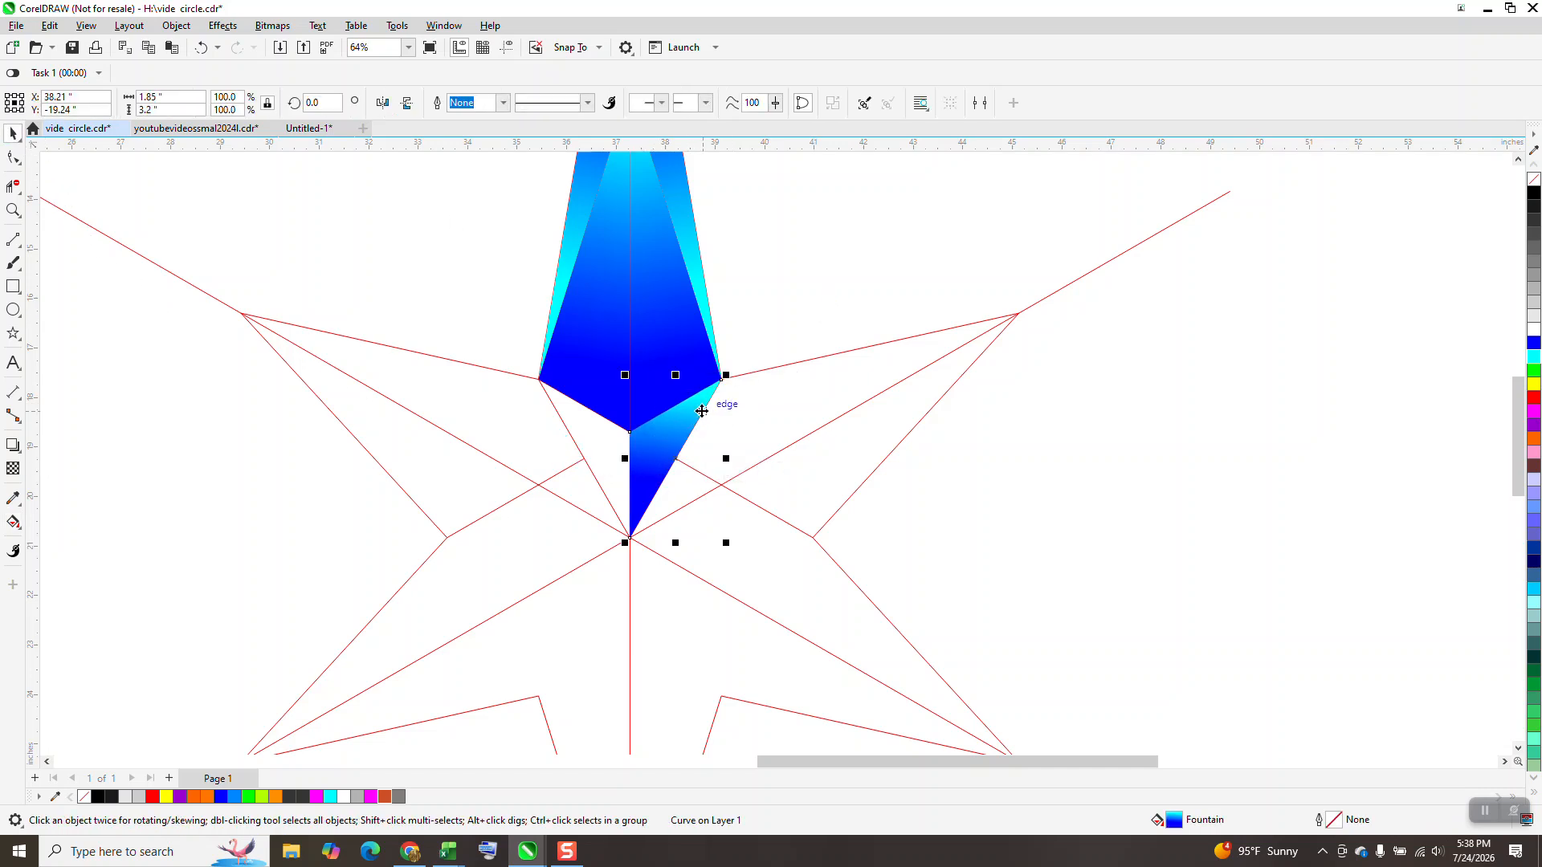
drag(728, 458, 605, 459)
Shift the gradient midpoint of the inner kite's right half towards its blue end.
scroll(662, 626, down, 2)
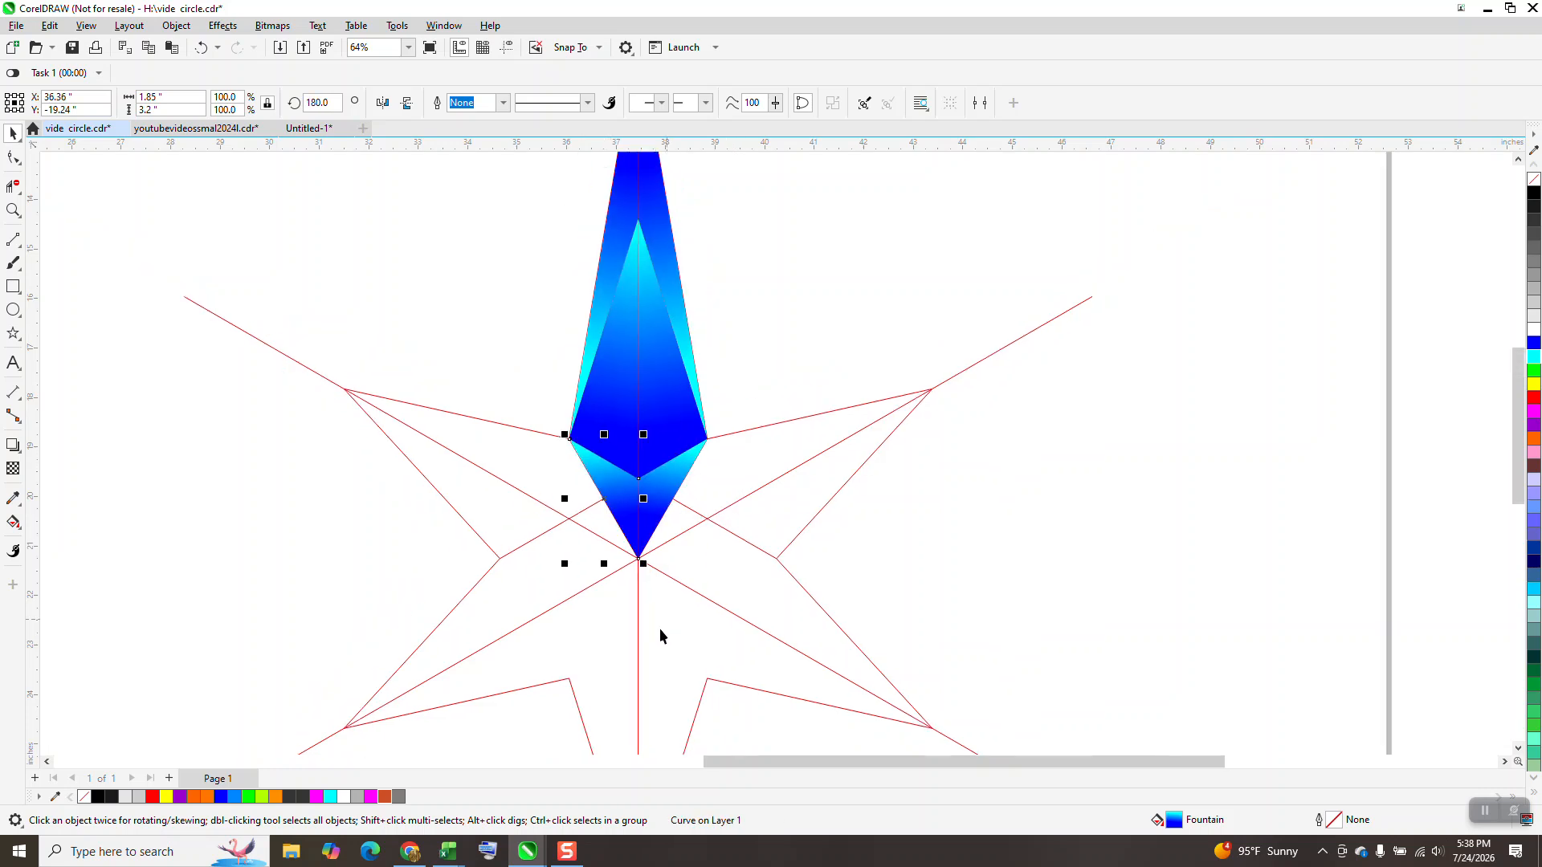
click(730, 426)
click(684, 425)
click(13, 522)
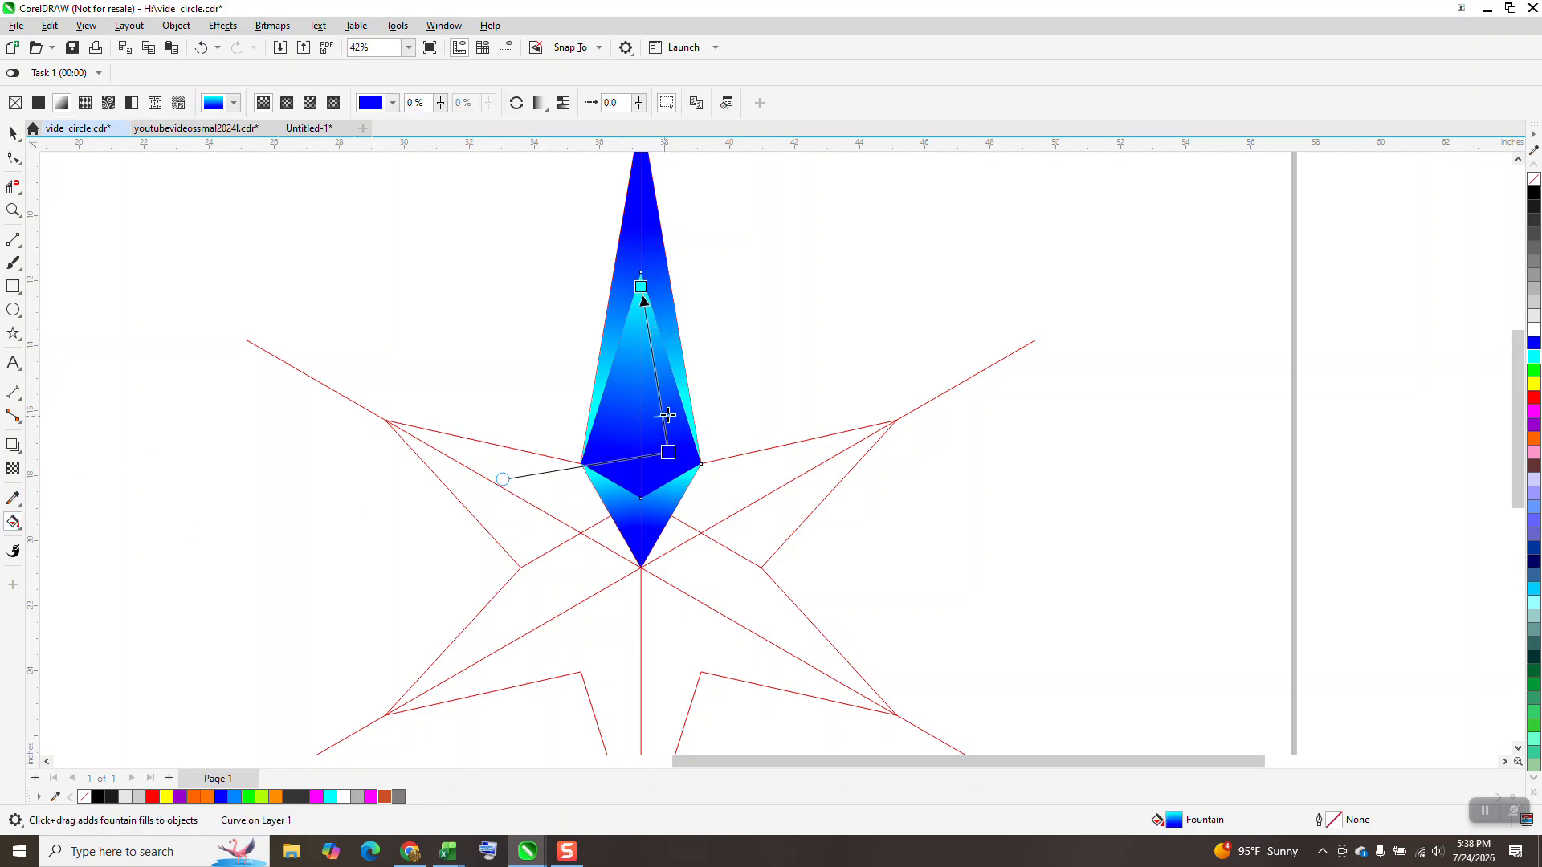
click(13, 132)
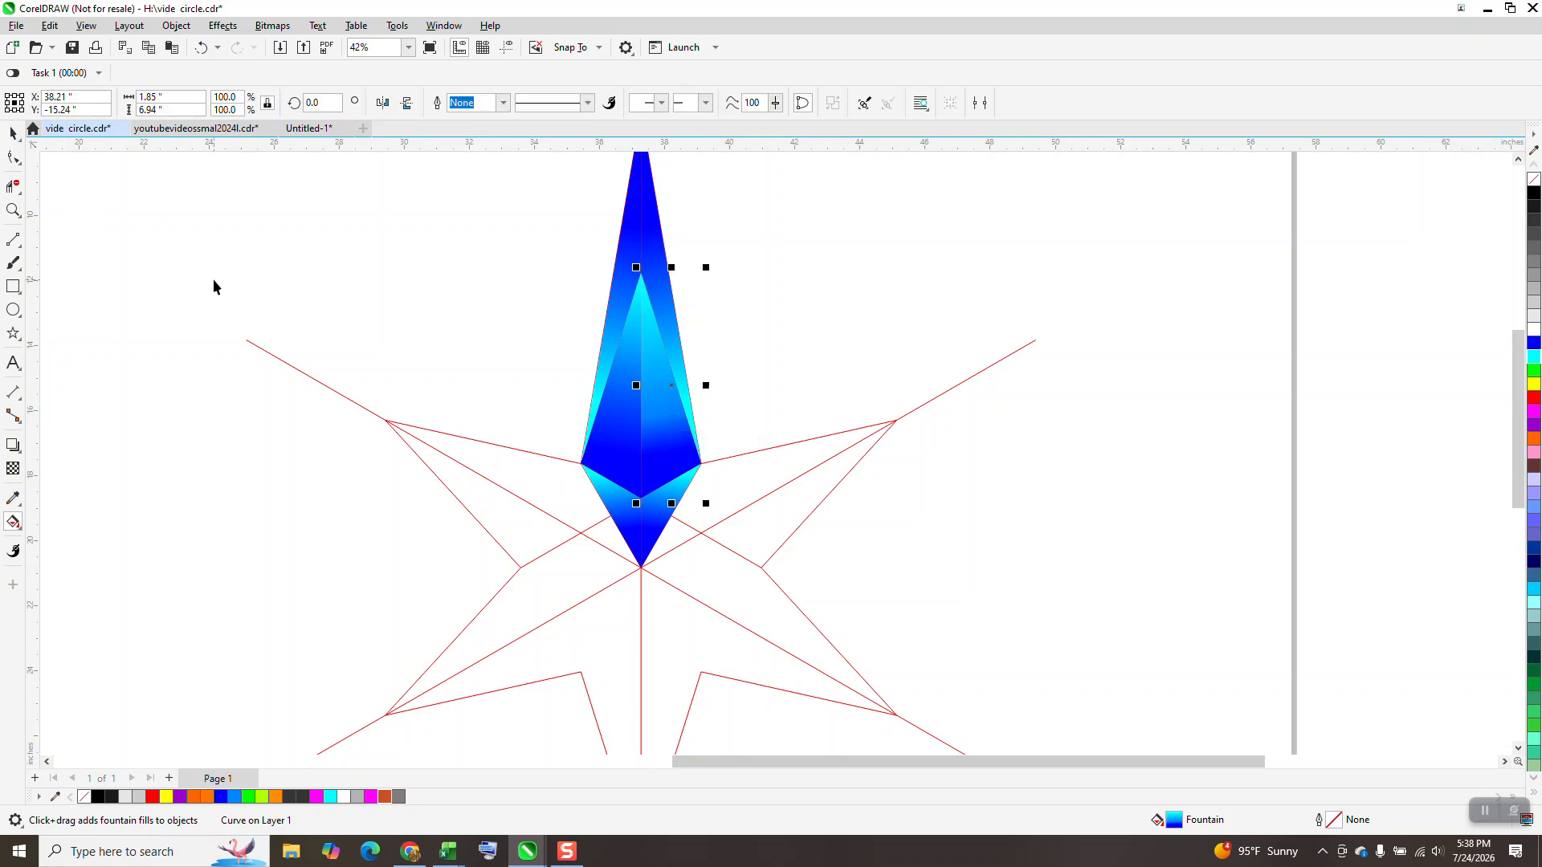
Replace the inner kite's left half with a mirrored copy of the adjusted right half.
key(space)
click(529, 395)
click(605, 421)
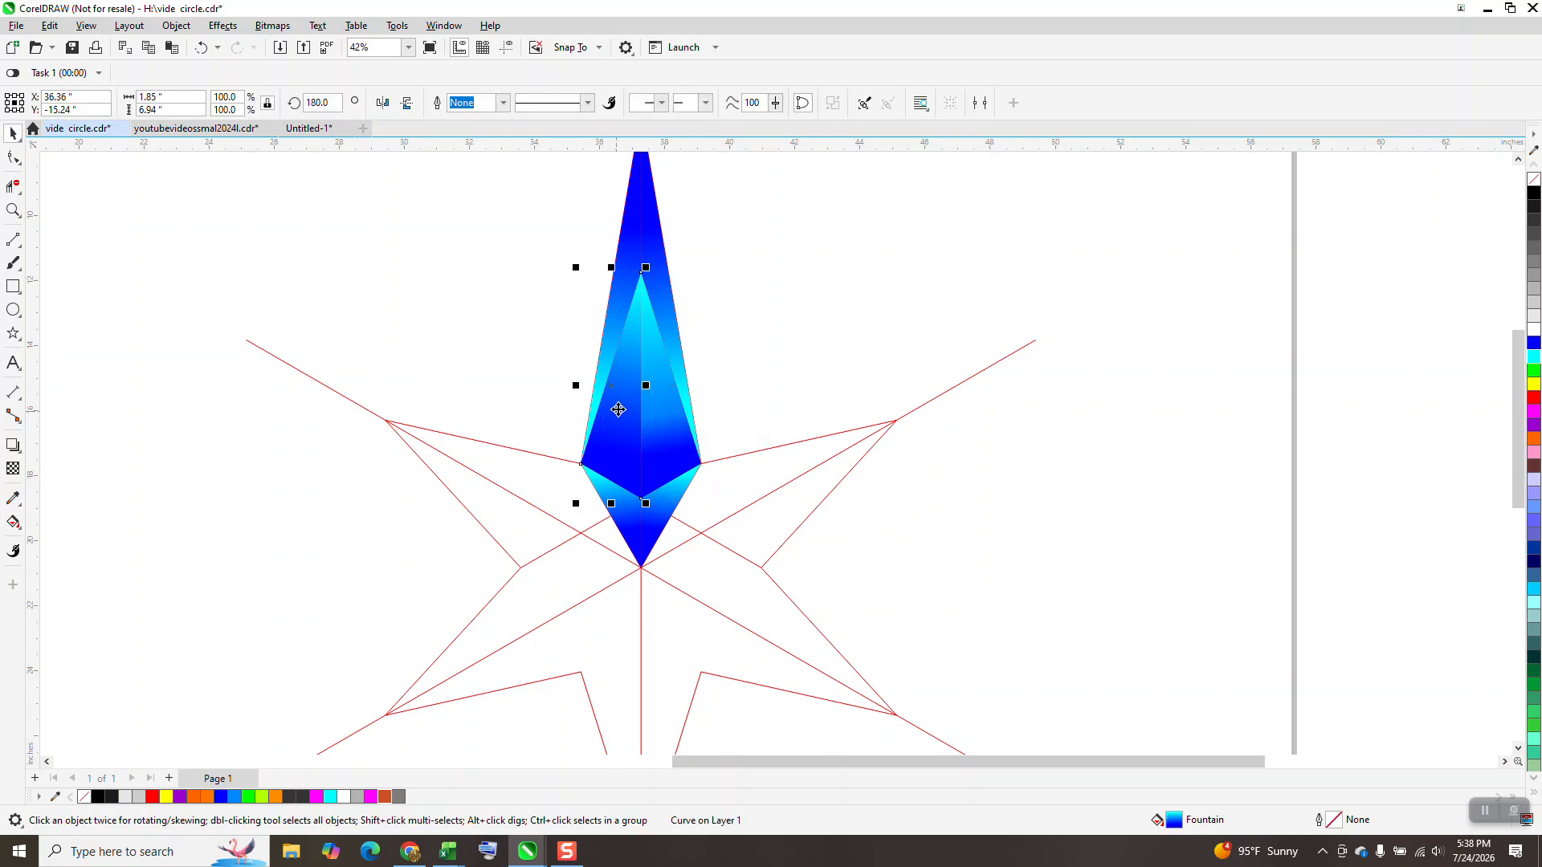
key(Delete)
click(687, 426)
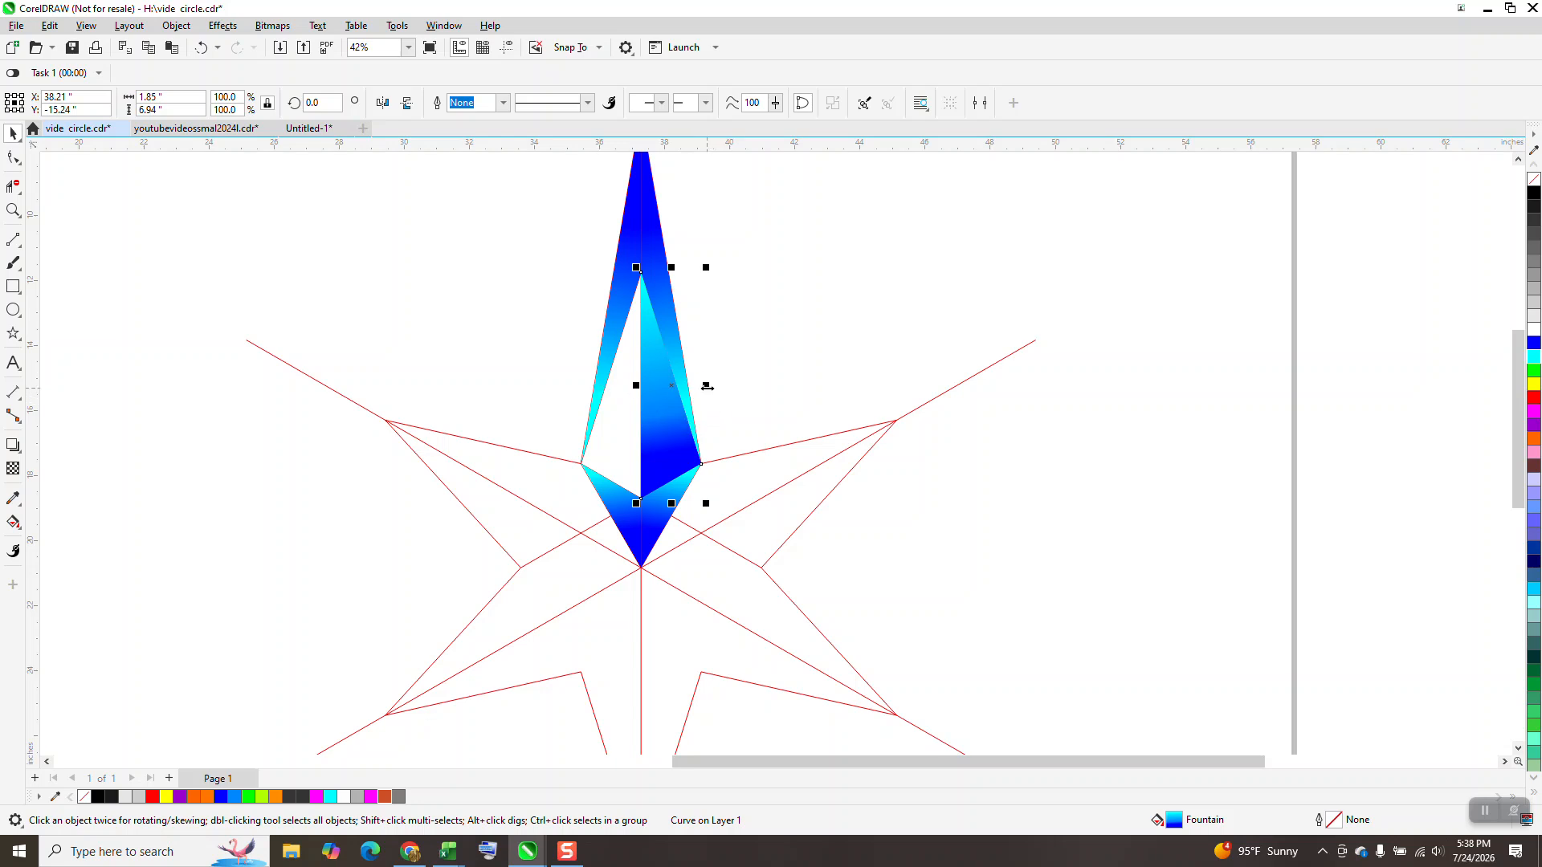
drag(707, 387, 578, 390)
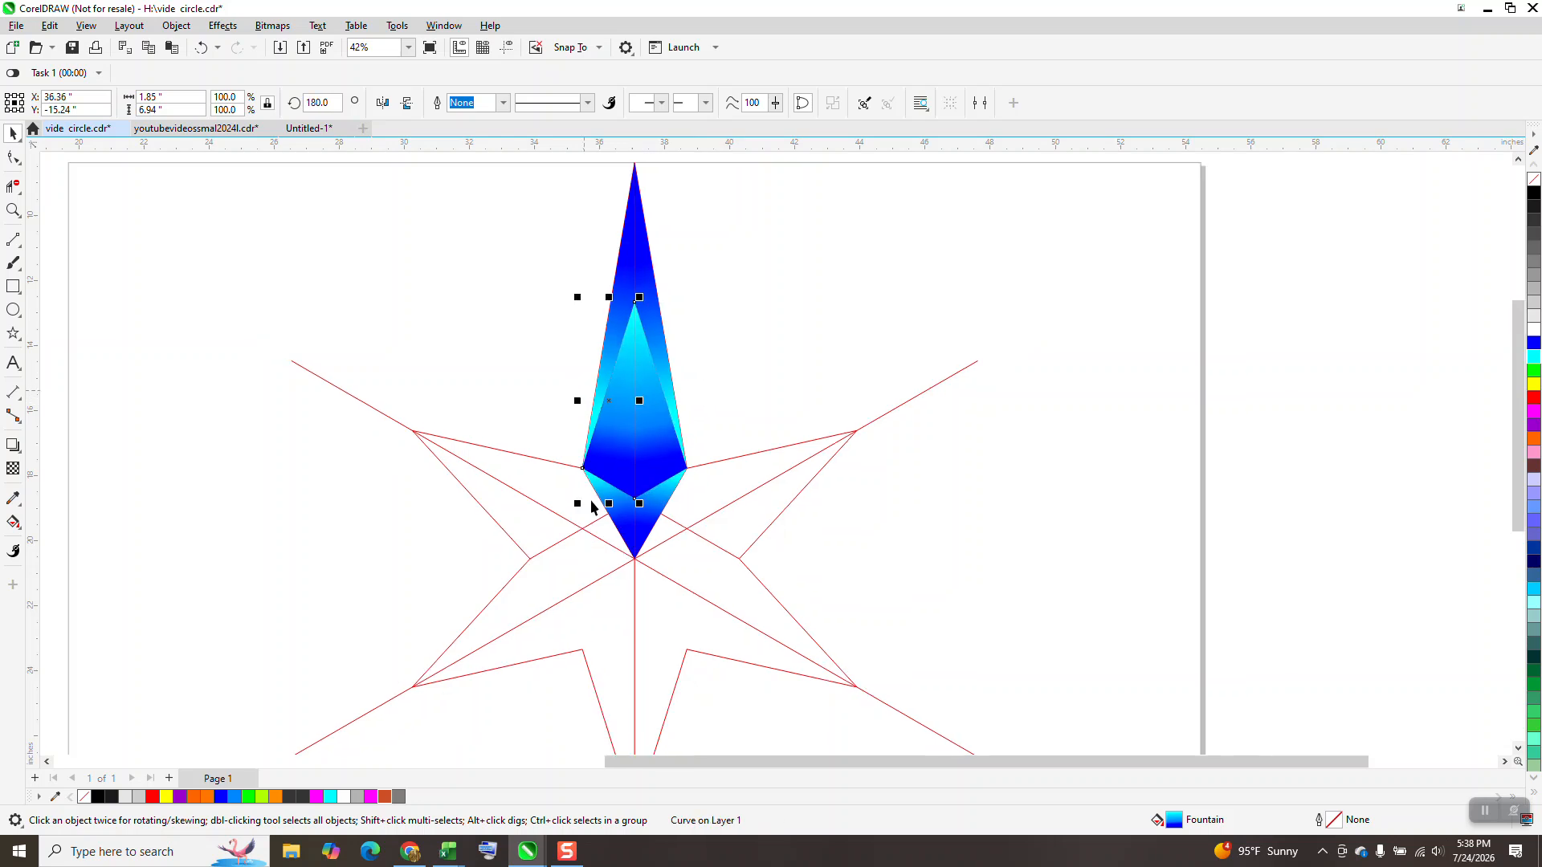
Move the grouped red construction star horizontally to the right, completely off the page and clear of the filled arm.
scroll(591, 502, down, 1)
scroll(656, 420, down, 1)
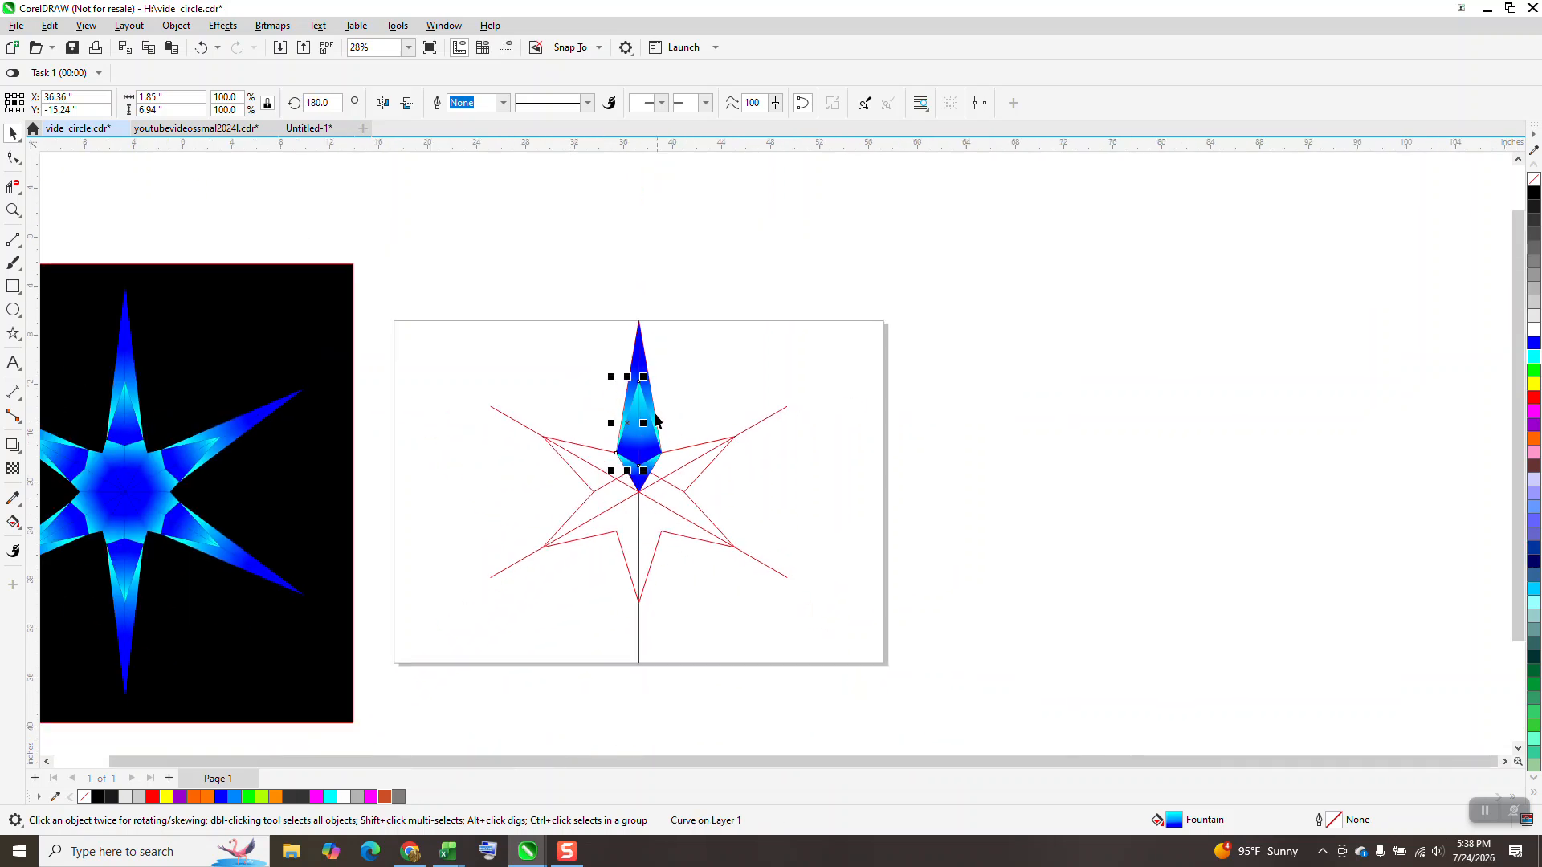
click(728, 441)
key(Right)
key(Right)
key(Right)
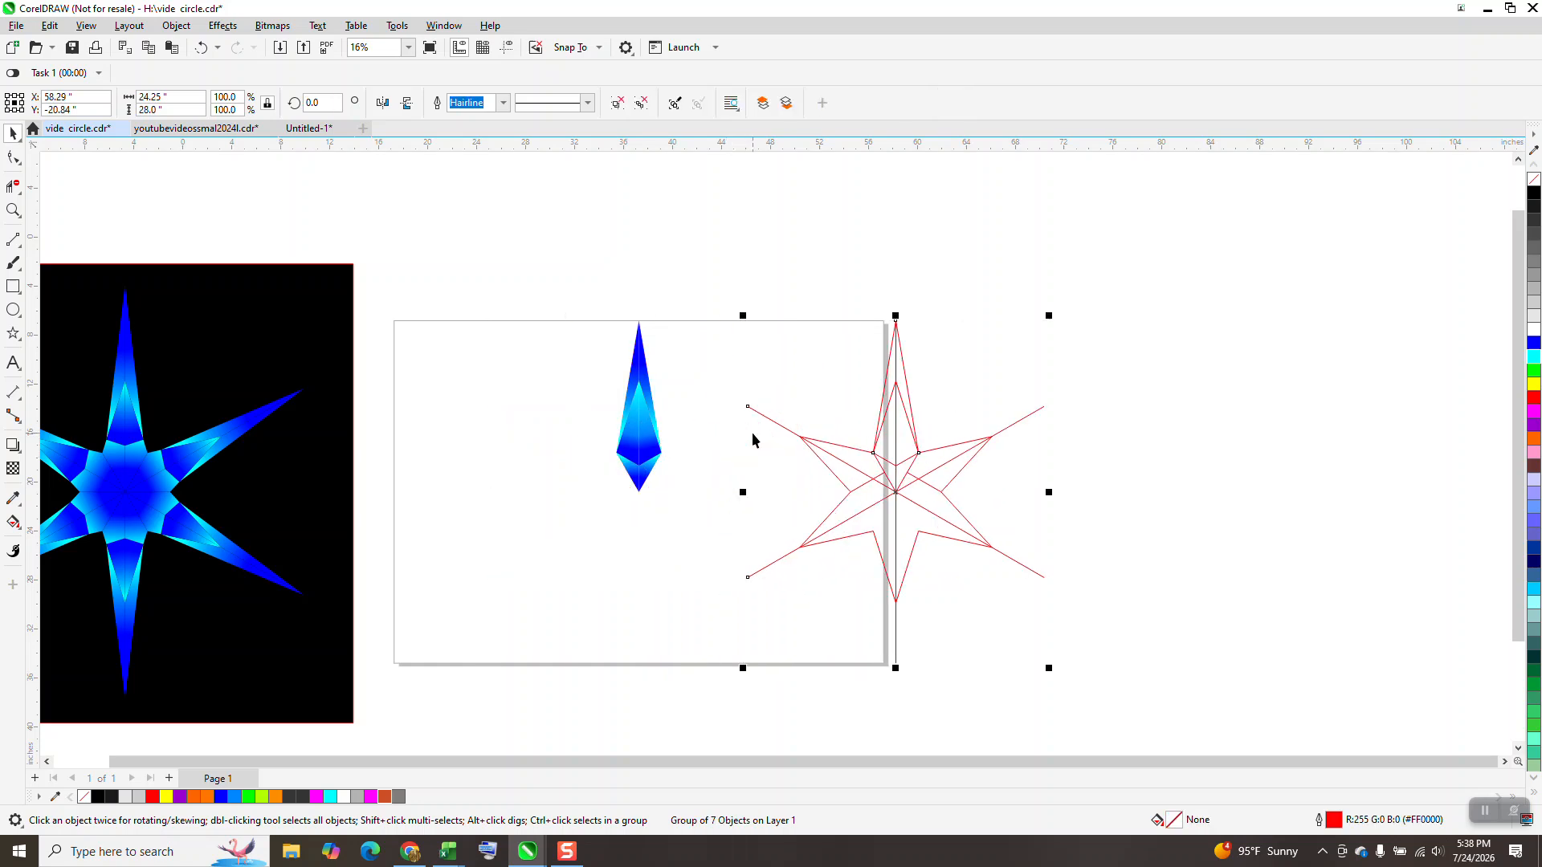
key(Right)
key(Right)
key(Right)
key(Right)
Group the six gradient pieces of the arm and place the group's rotation centre on its bottom tip.
drag(570, 305, 773, 583)
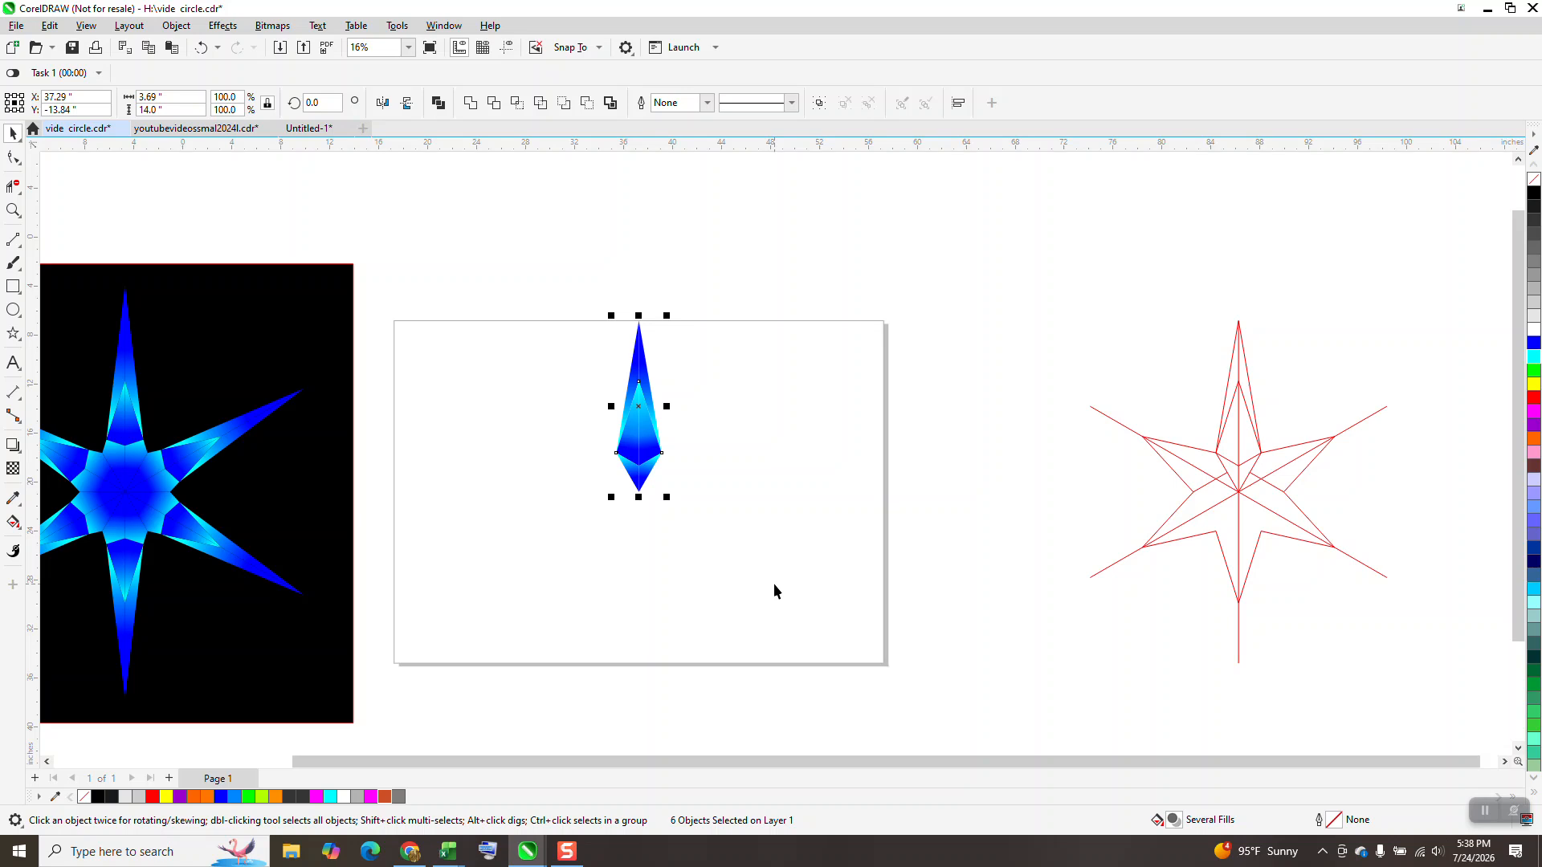
key(ctrl+g)
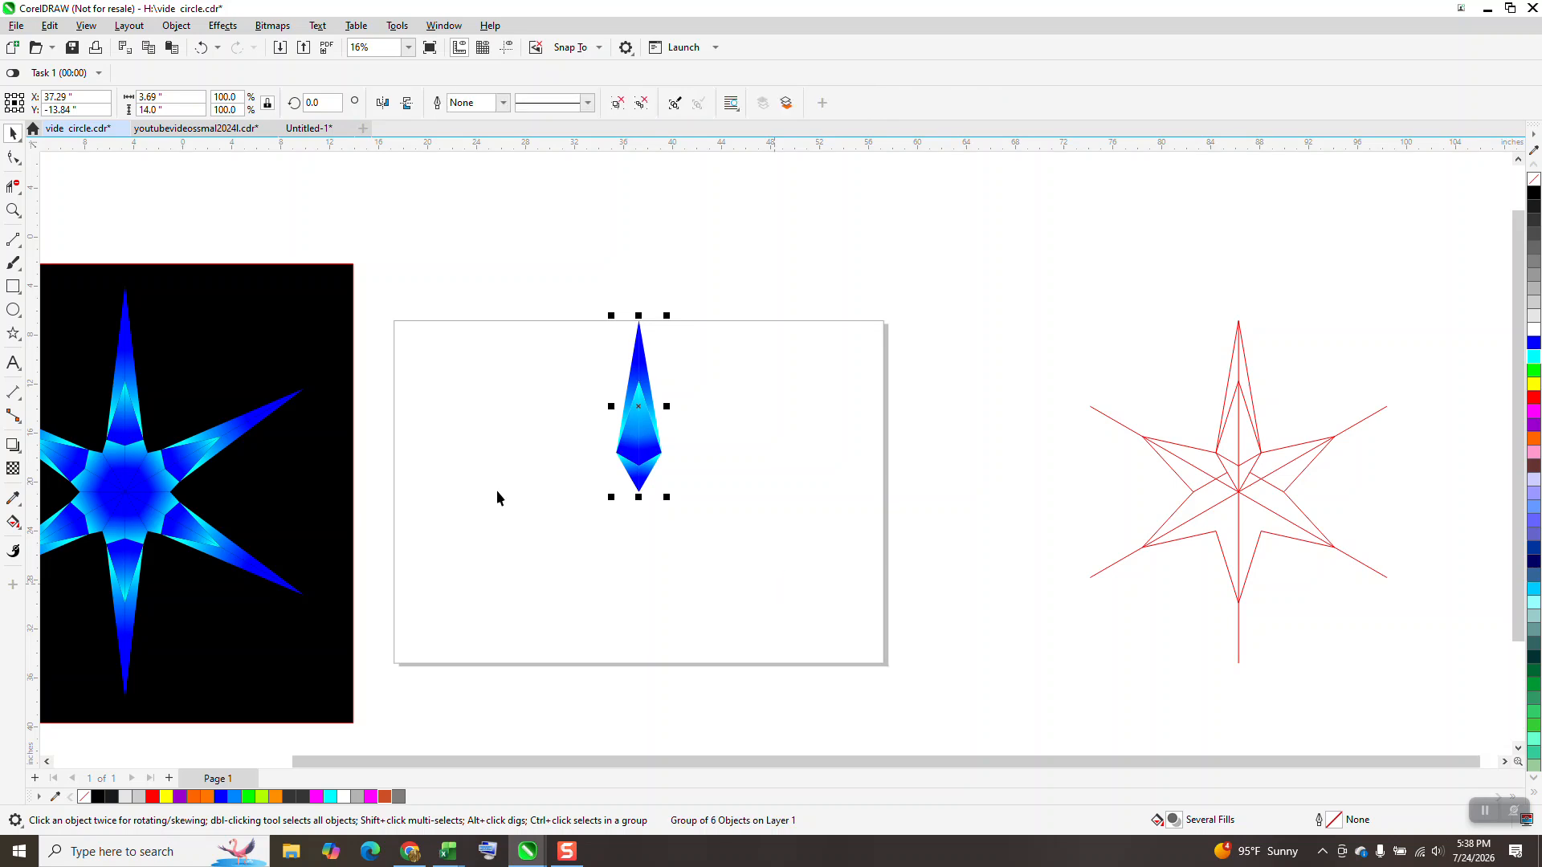
click(634, 445)
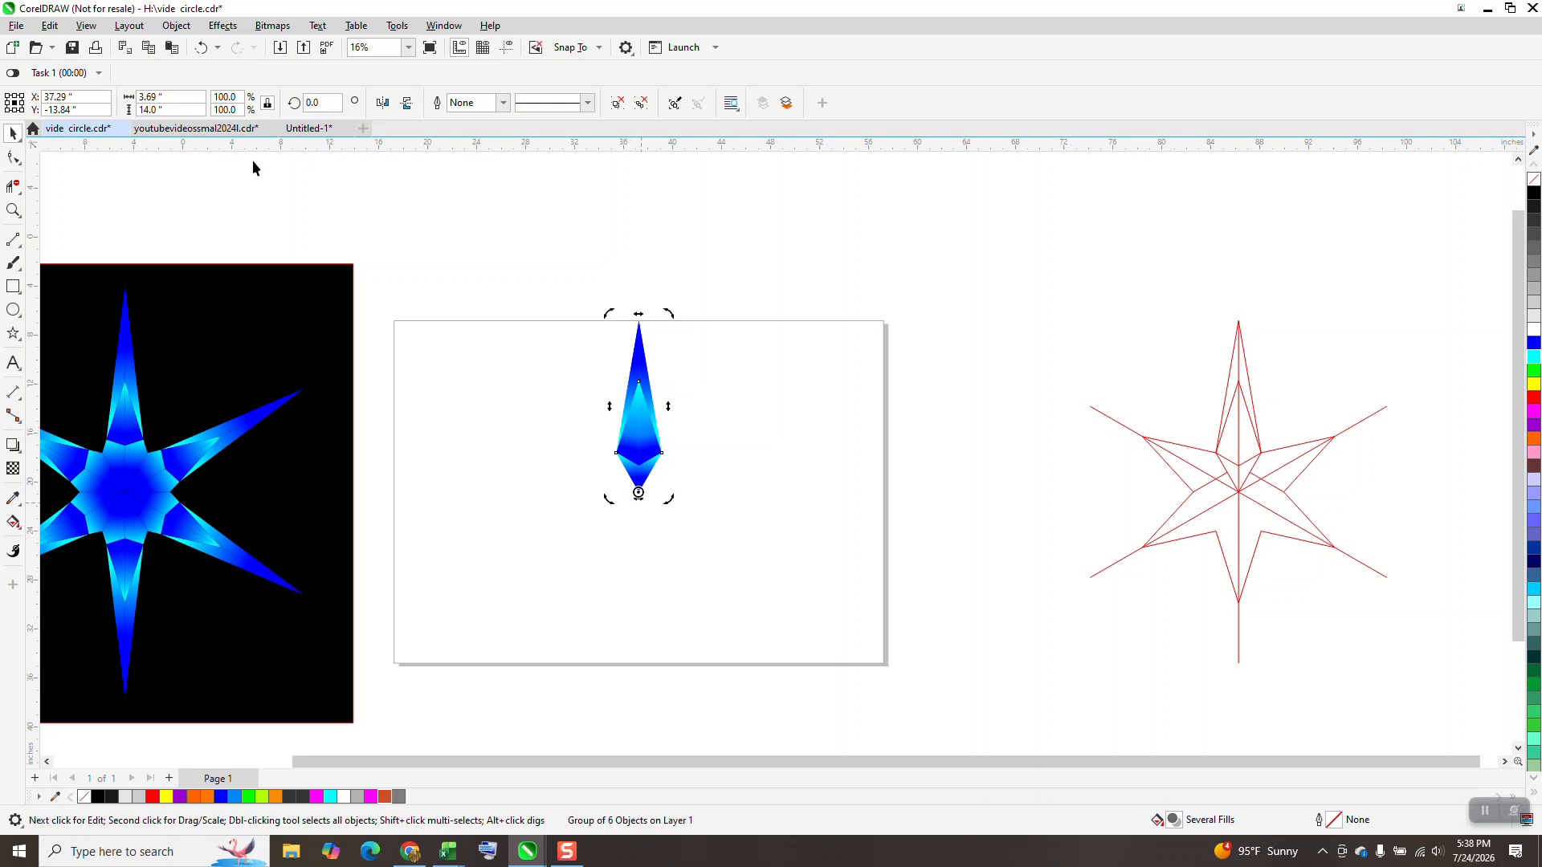
Rotate a copy of the grouped arm by 60 degrees about its bottom tip and repeat until six arms complete the star.
click(324, 103)
text(60)
key(Return)
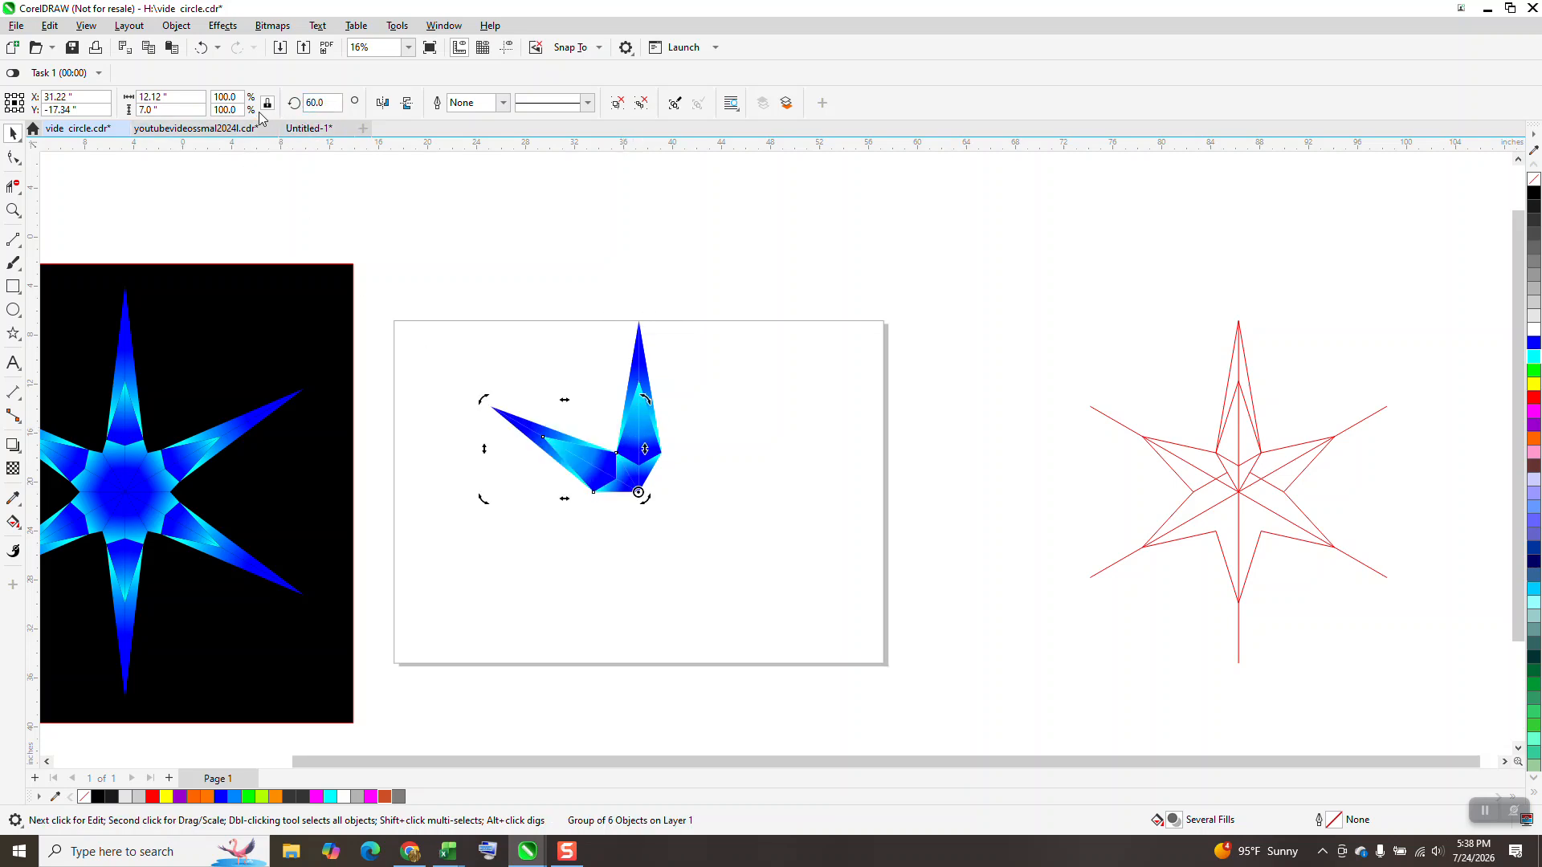
key(ctrl+r)
key(ctrl+r)
key(ctrl+r)
key(ctrl+r)
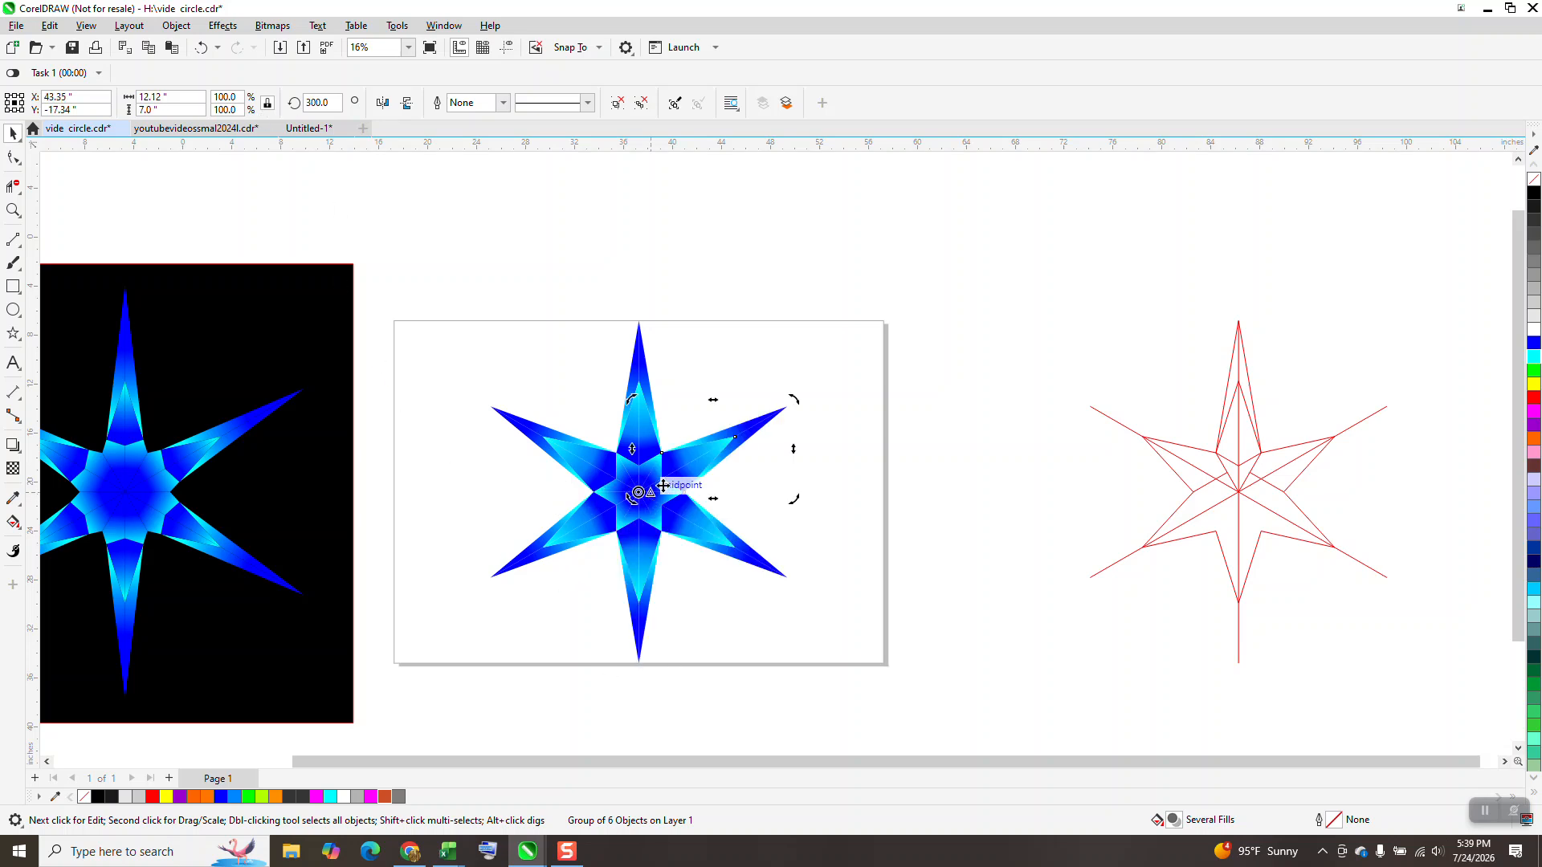
Select all six arms of the new star and group them into one object.
scroll(631, 448, down, 1)
drag(510, 306, 841, 679)
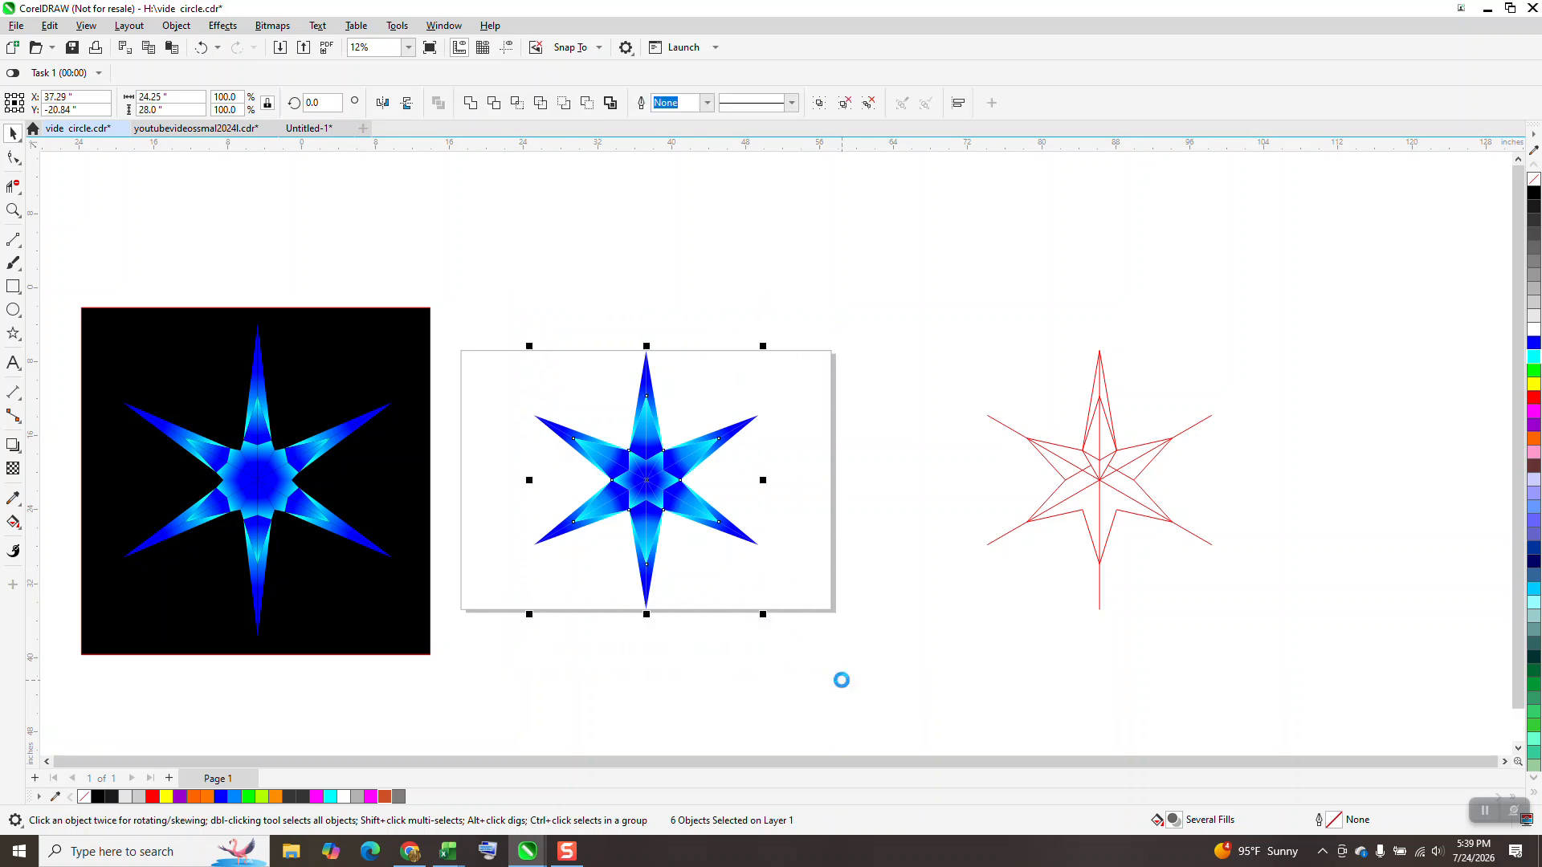
key(ctrl+g)
Move the black background rectangle from the reference star to behind the new star, keeping the reference star's arms in place.
drag(332, 439, 667, 428)
click(201, 47)
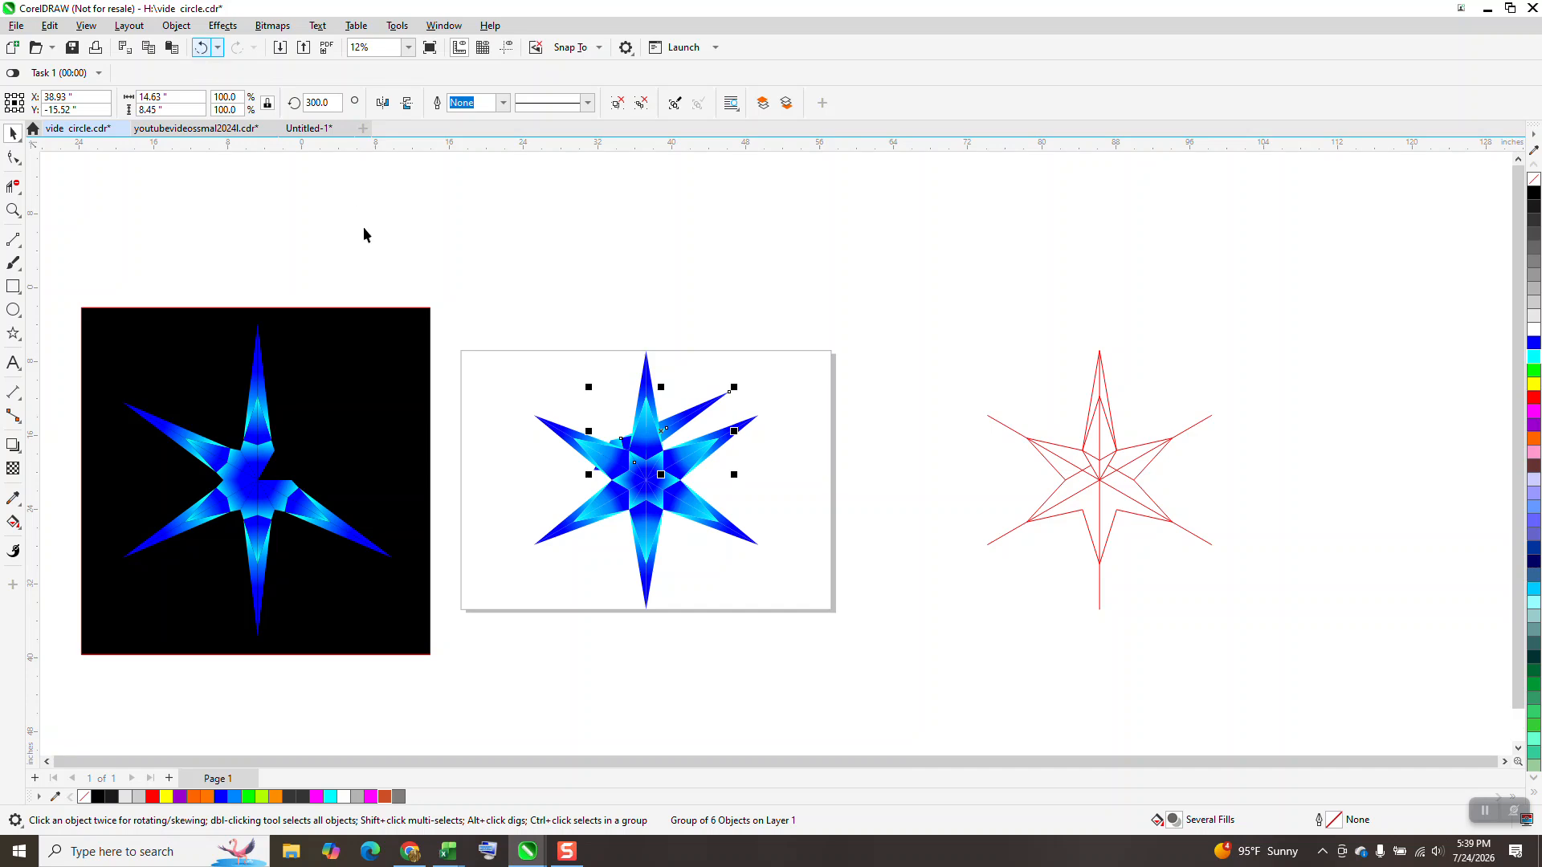
drag(422, 329, 771, 345)
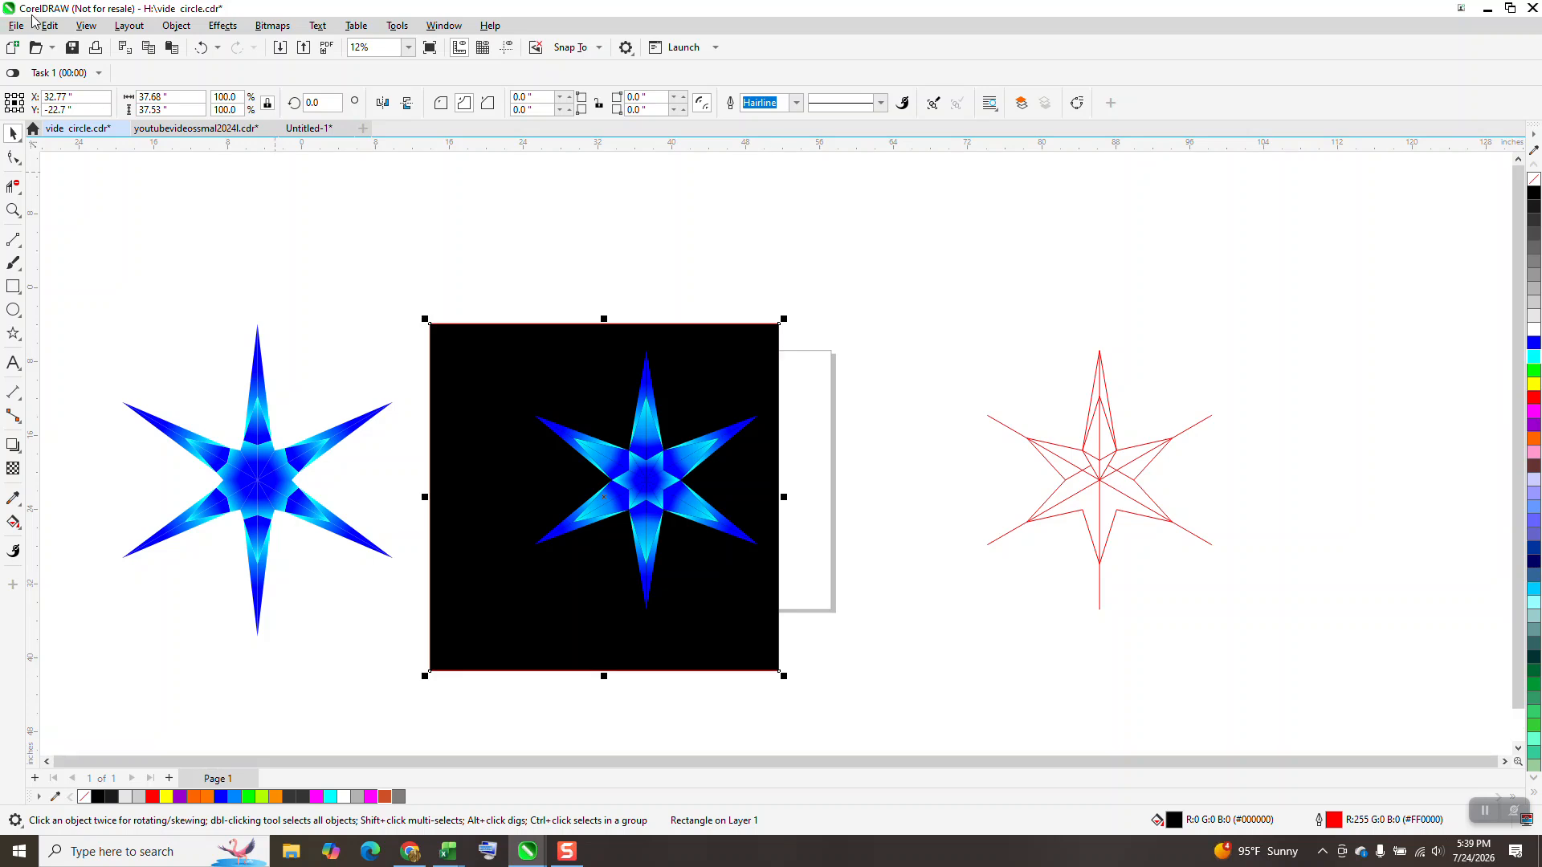
click(13, 210)
drag(544, 338, 793, 679)
click(13, 132)
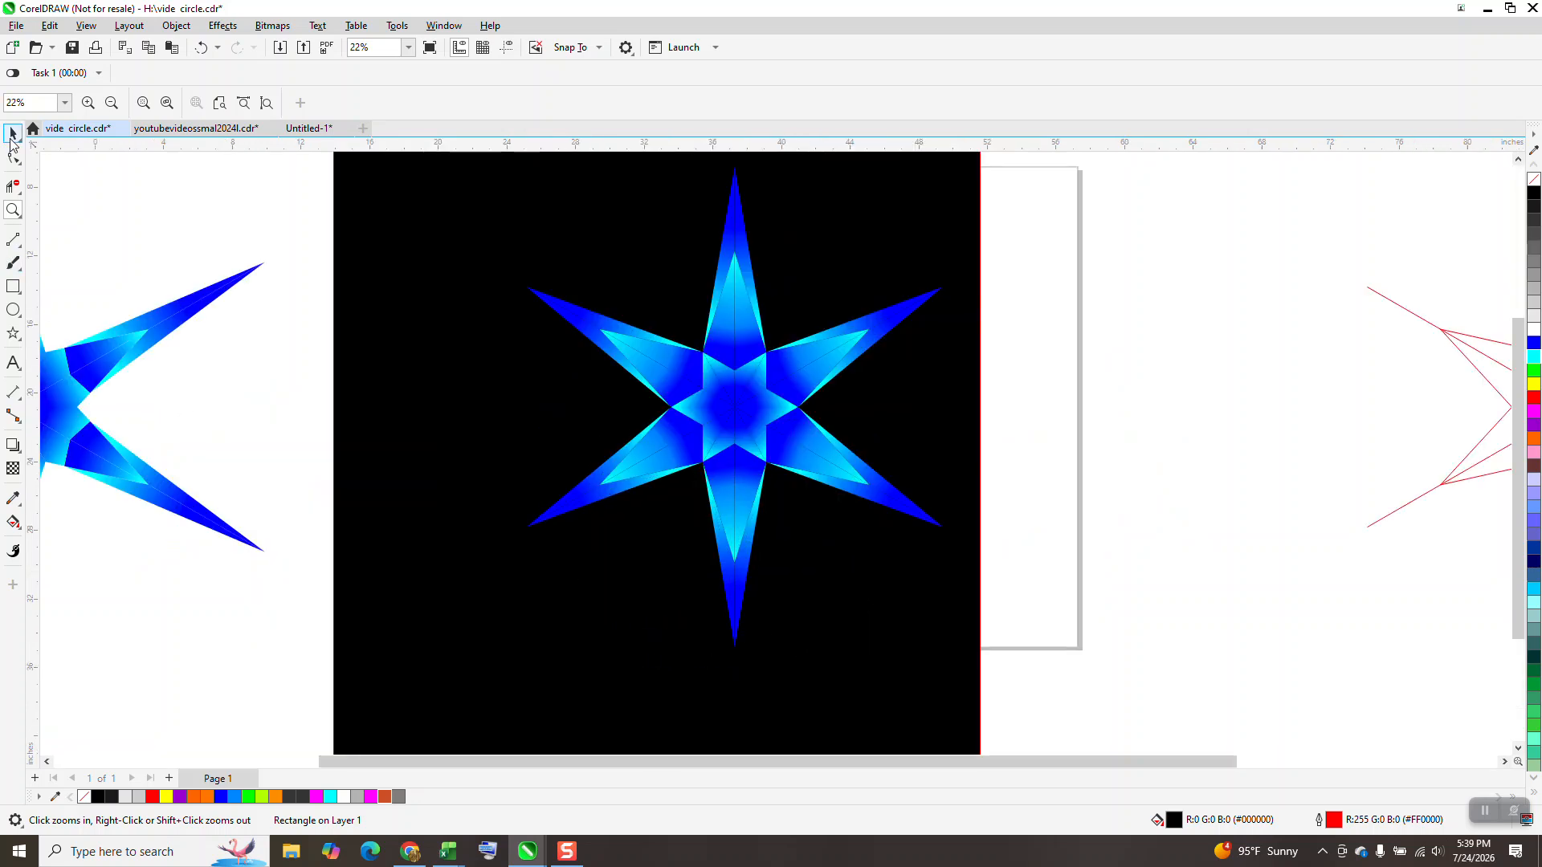
scroll(531, 401, down, 3)
drag(371, 228, 832, 514)
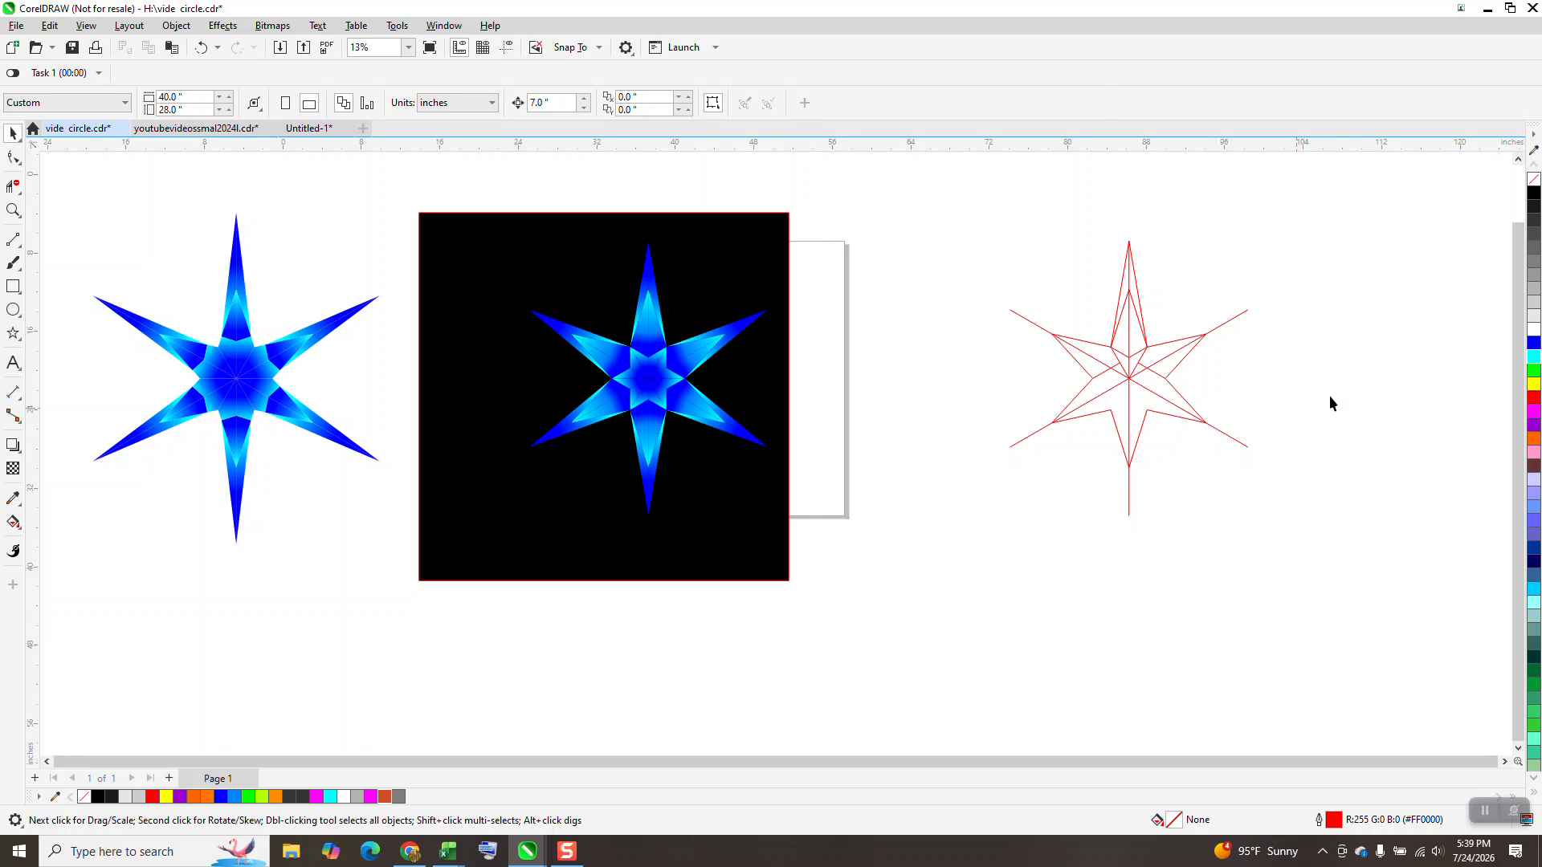
click(1534, 197)
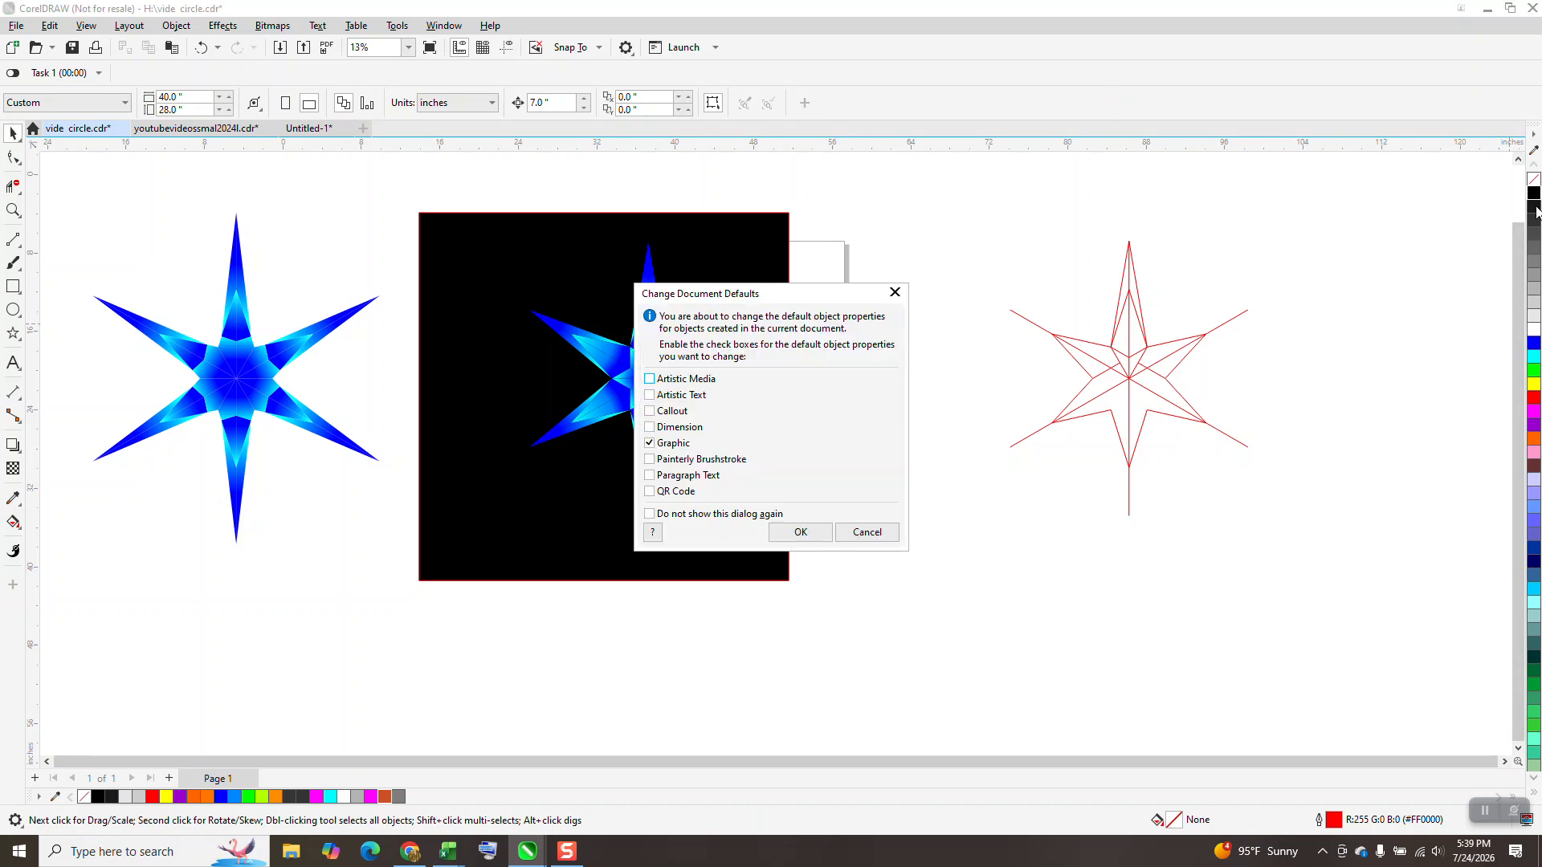
click(874, 533)
Give the grouped star on the black background a black outline and check the outlined pieces up close.
double_click(657, 375)
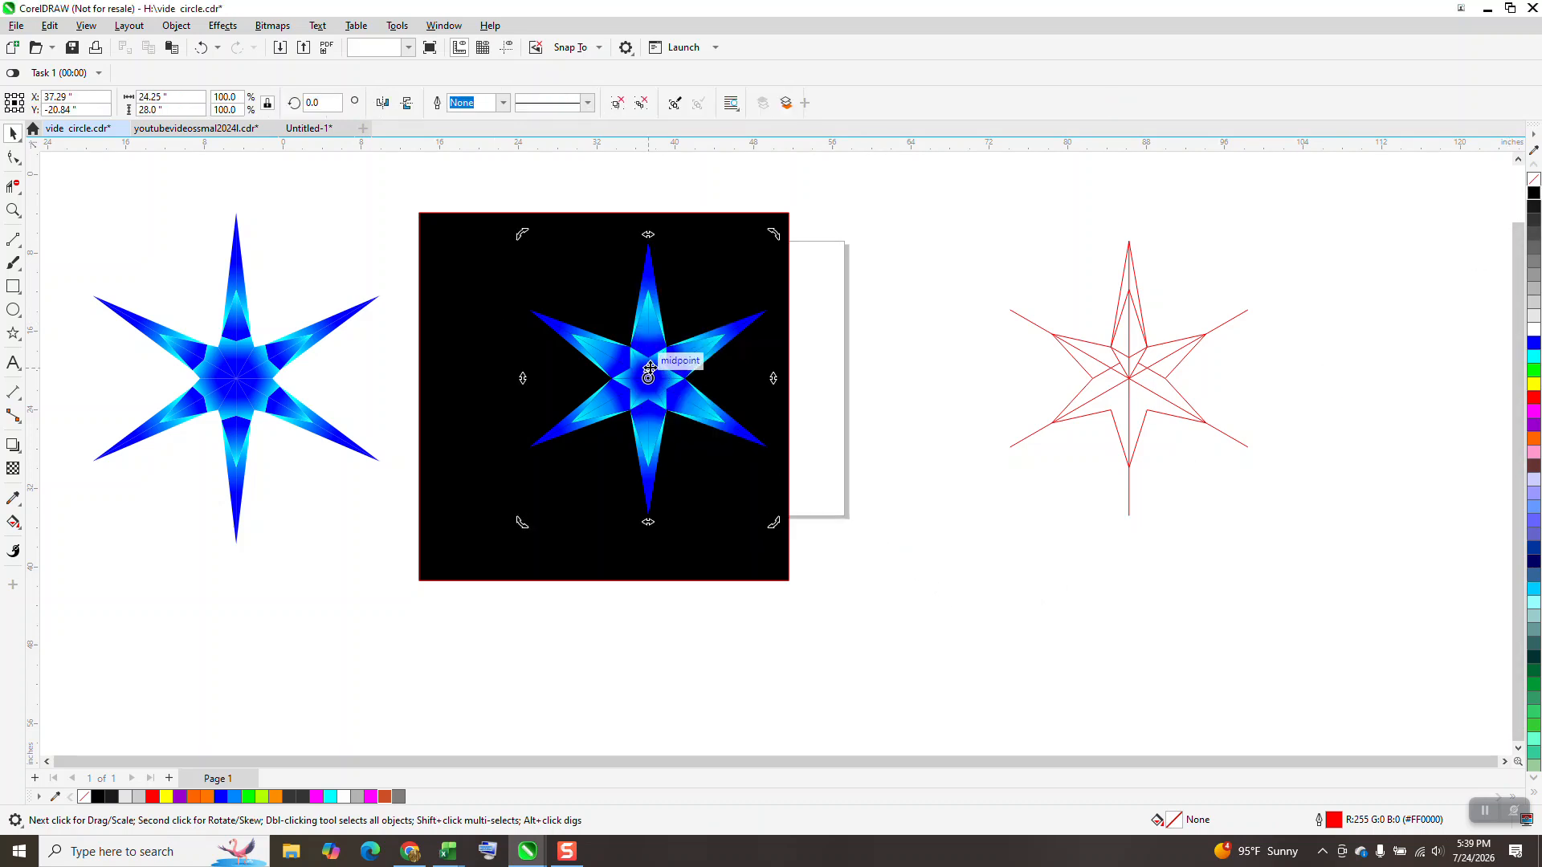
right_click(1534, 199)
click(1052, 570)
click(14, 211)
drag(420, 262, 886, 551)
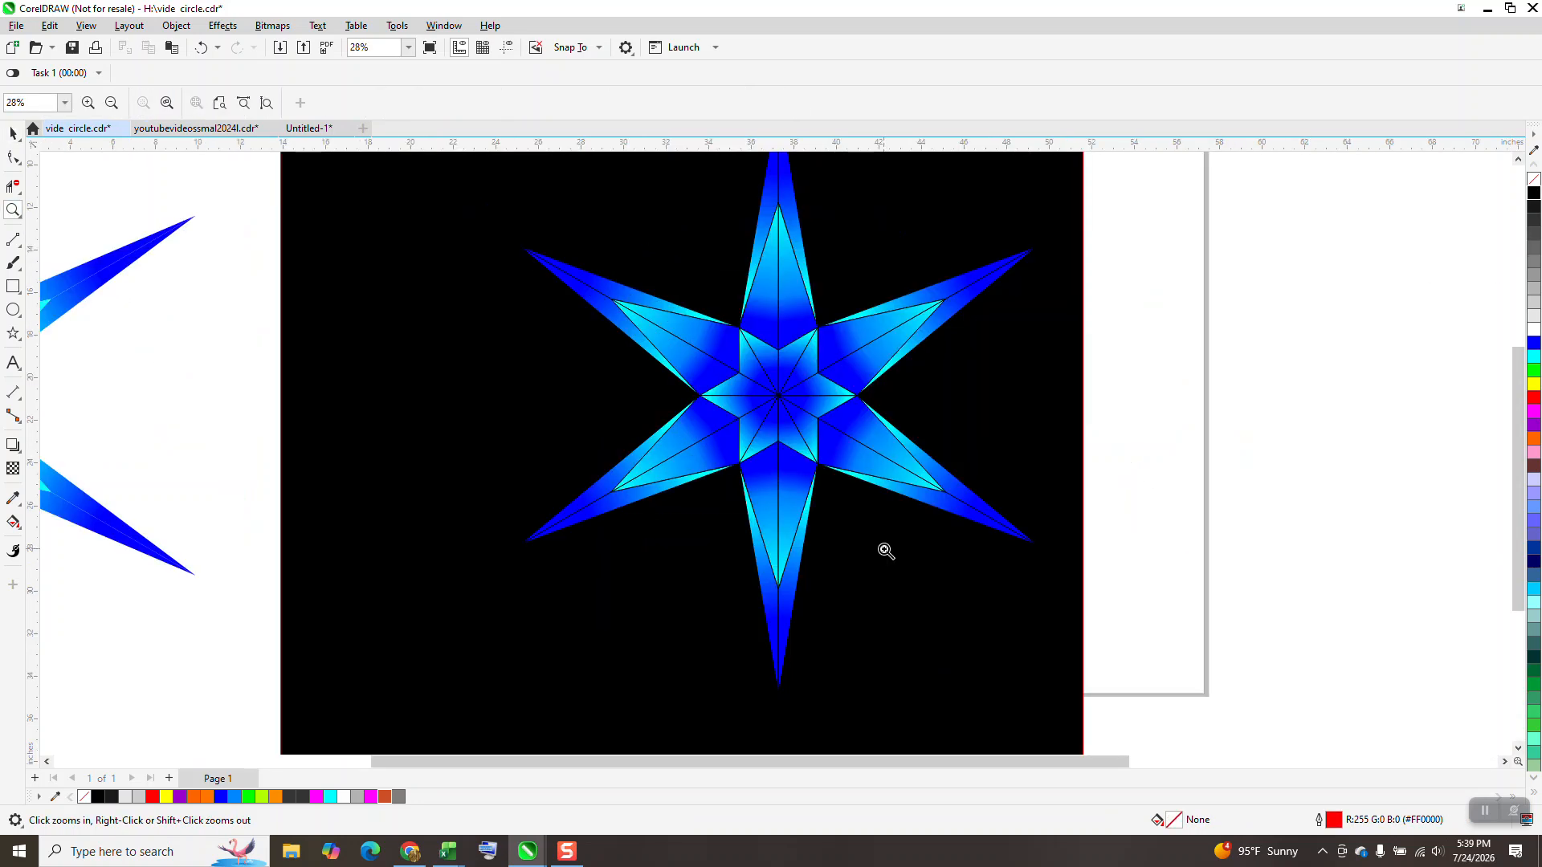
right_click(874, 556)
right_click(863, 553)
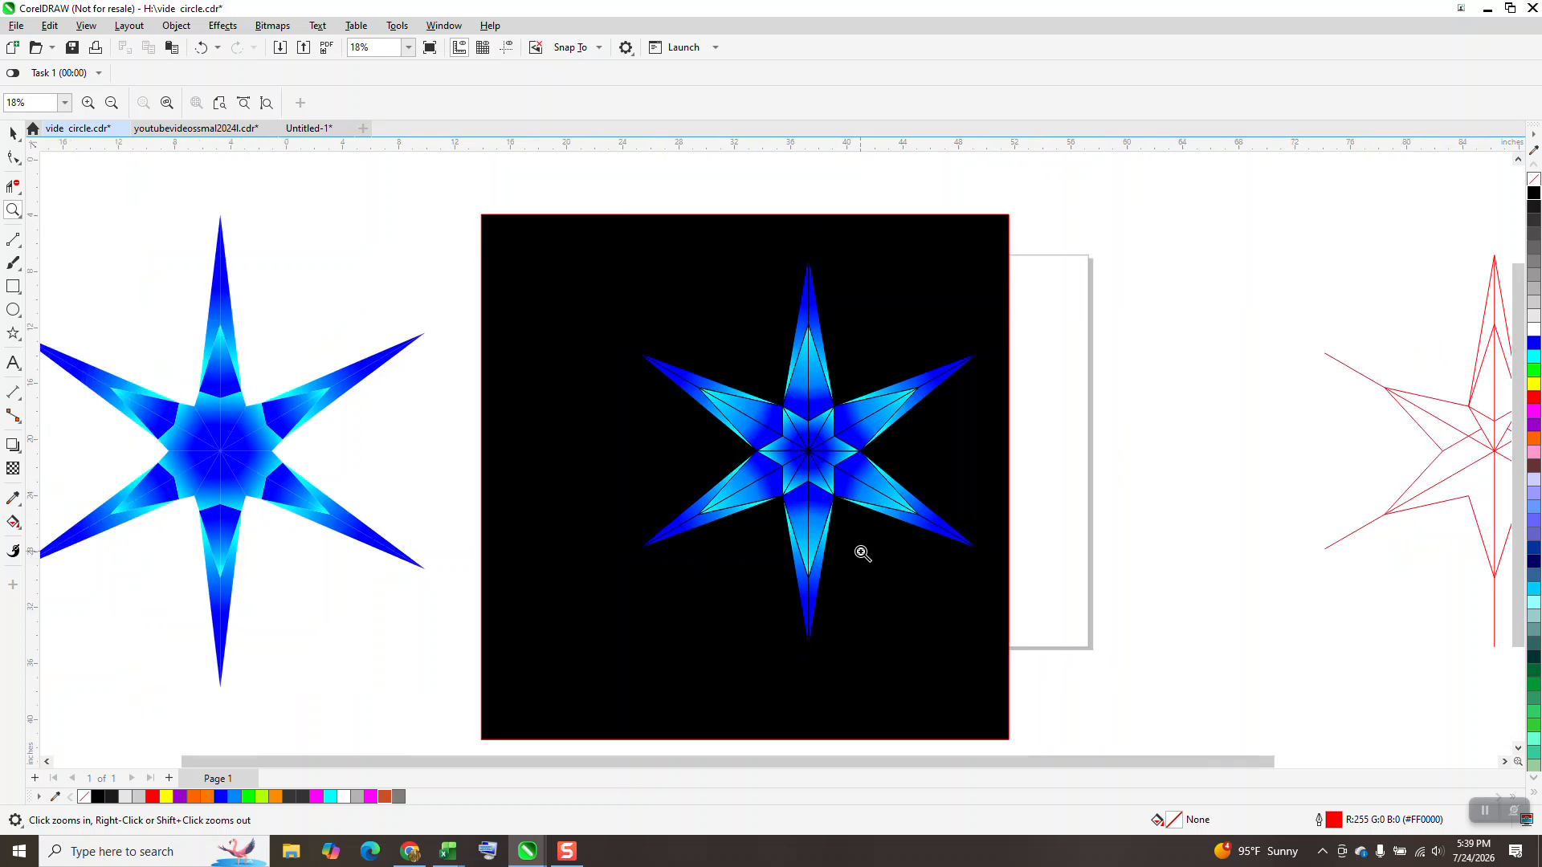